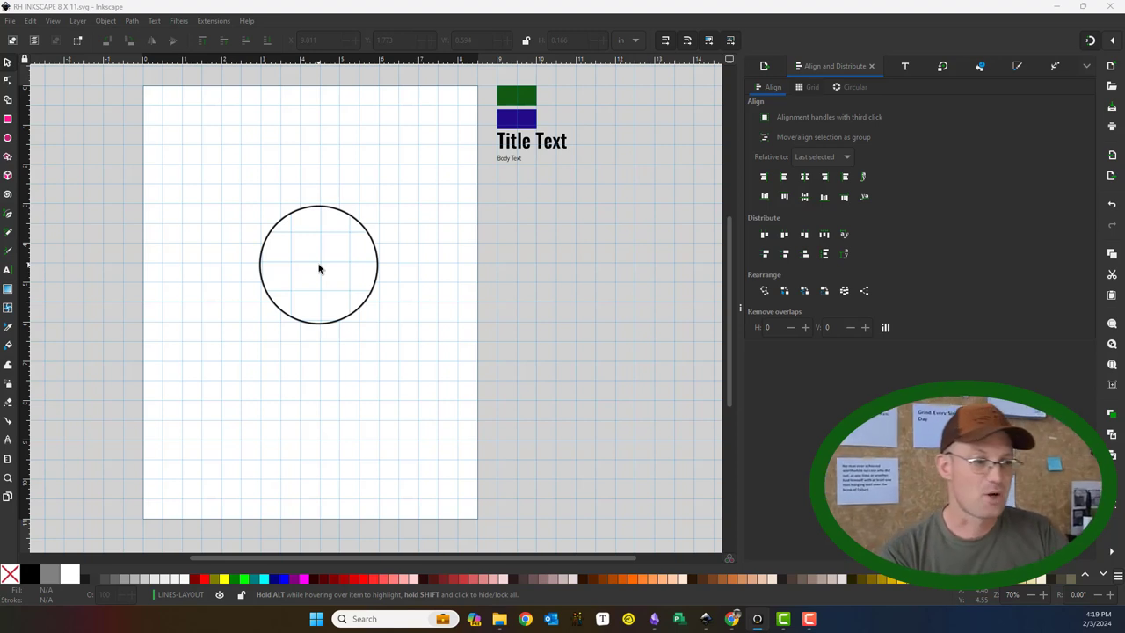
- Make SHAPES-LAYOUT the current layer in the Layers and Objects list
left_click_drag(319, 269, 243, 223)
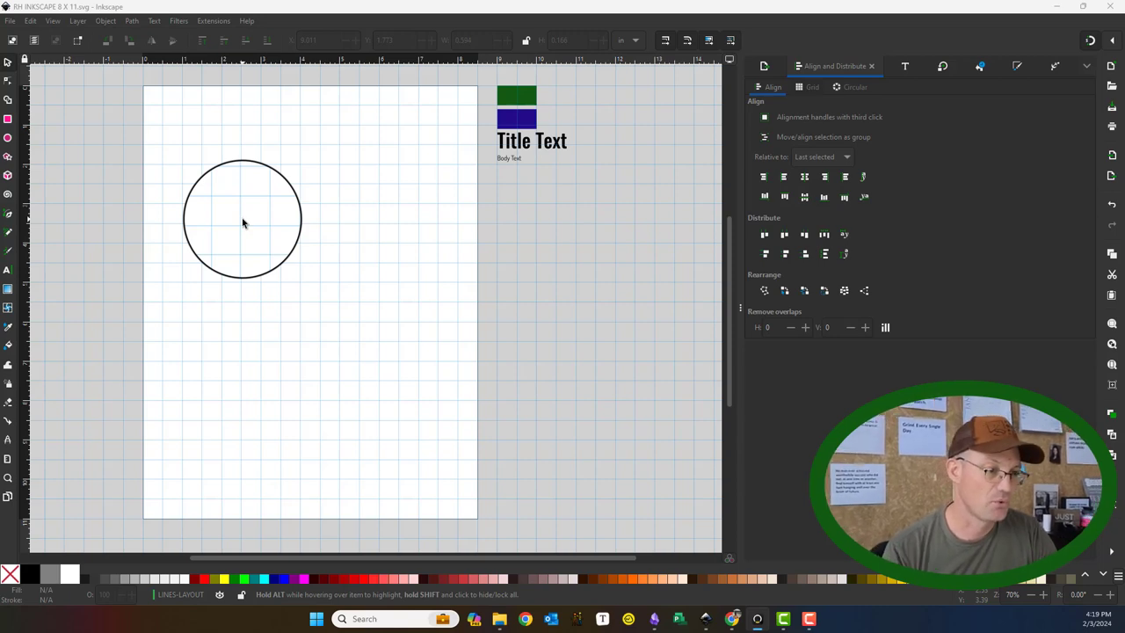
left_click_drag(243, 223, 625, 172)
scroll(204, 105, "up", 1)
scroll(337, 225, "down", 2)
scroll(338, 225, "down", 1)
scroll(378, 246, "right", 1)
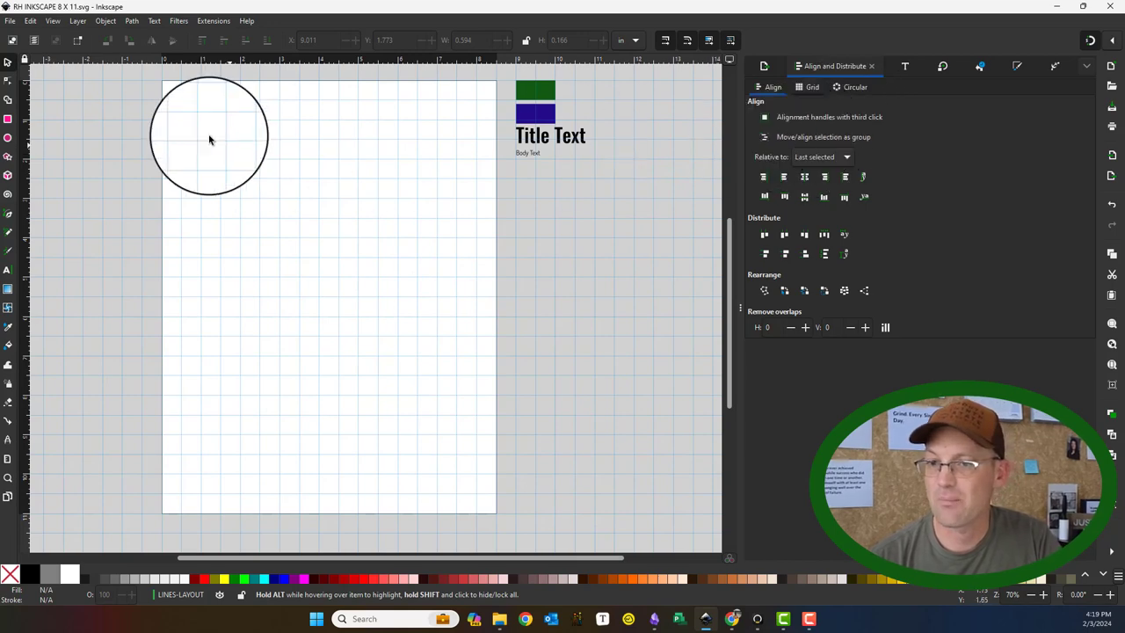
scroll(185, 91, "up", 3, "ctrl")
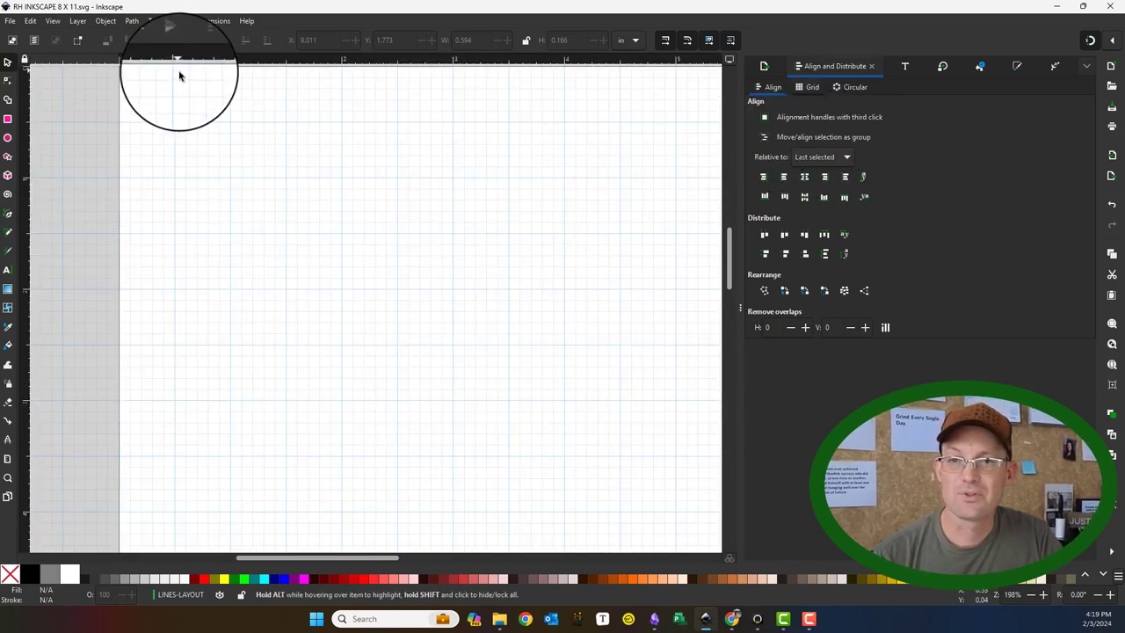
scroll(184, 97, "up", 1)
scroll(184, 167, "up", 1)
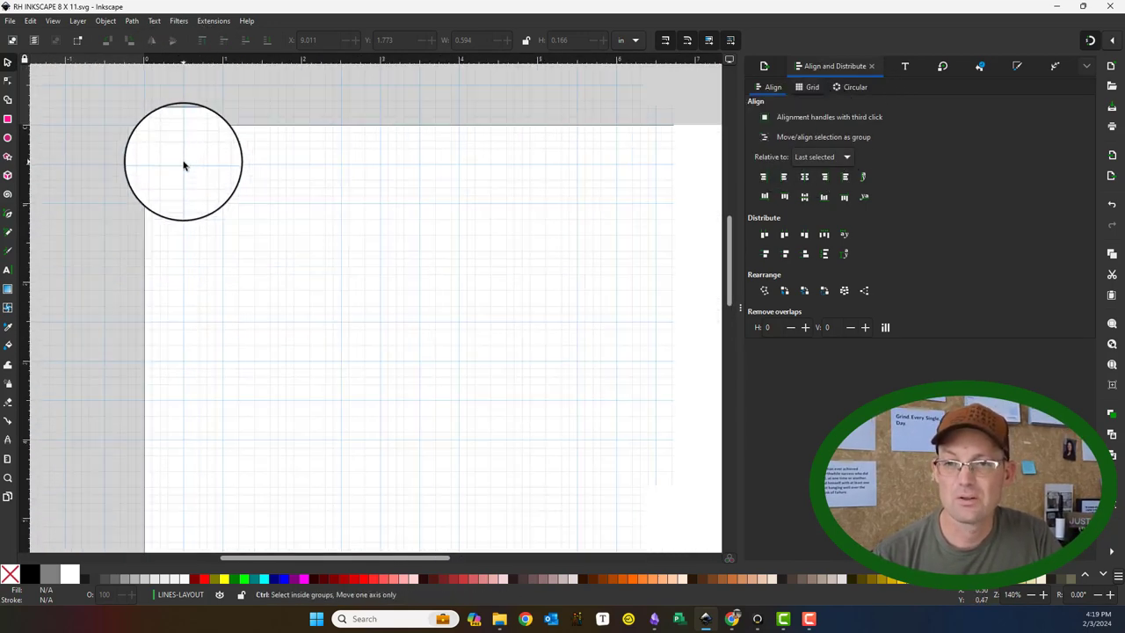
scroll(184, 166, "down", 1, "ctrl")
left_click_drag(286, 234, 185, 207)
scroll(185, 206, "down", 2, "ctrl")
scroll(189, 209, "up", 1, "ctrl")
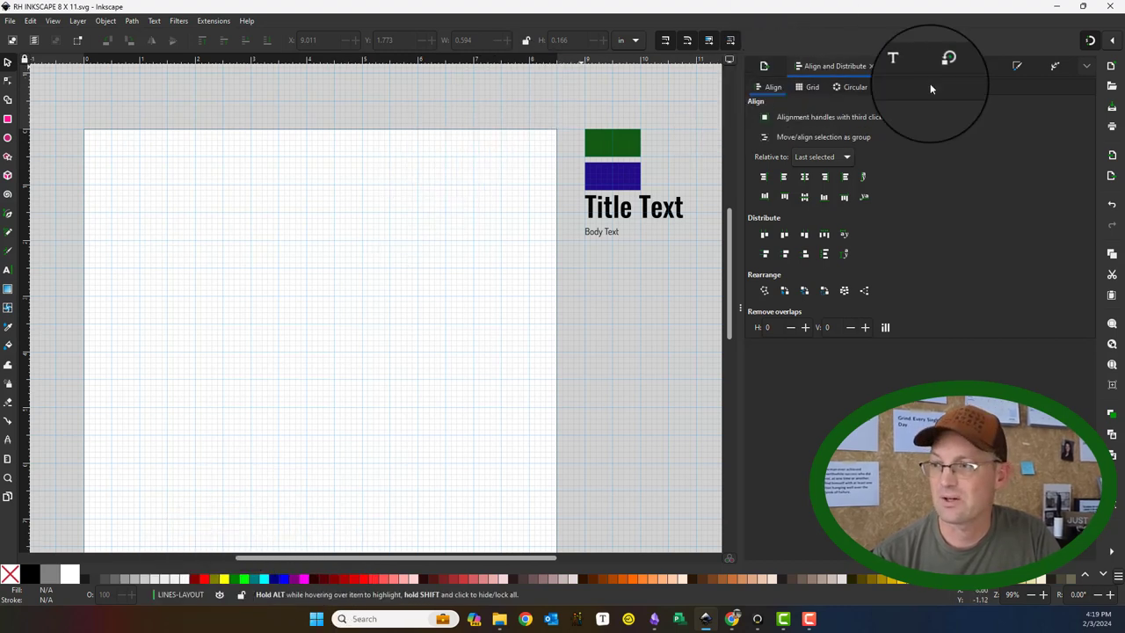
left_click(1118, 583)
key("ctrl+shift+l")
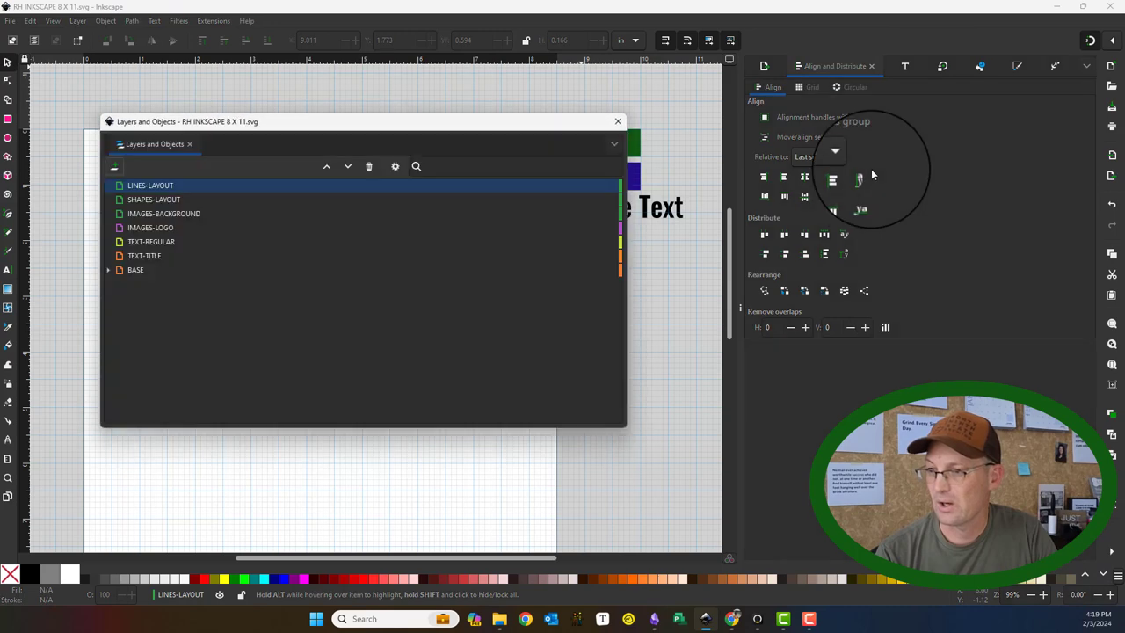
left_click(154, 199)
left_click_drag(470, 123, 0, 176)
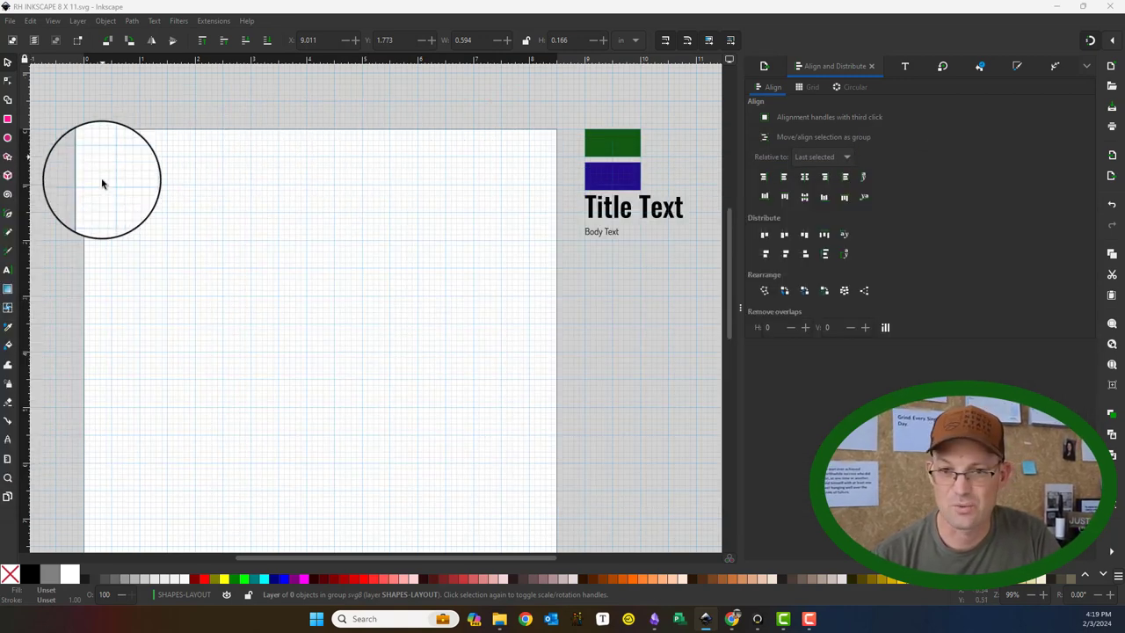
- Draw a large rectangle over the page with no stroke and a light grey fill
left_click(8, 118)
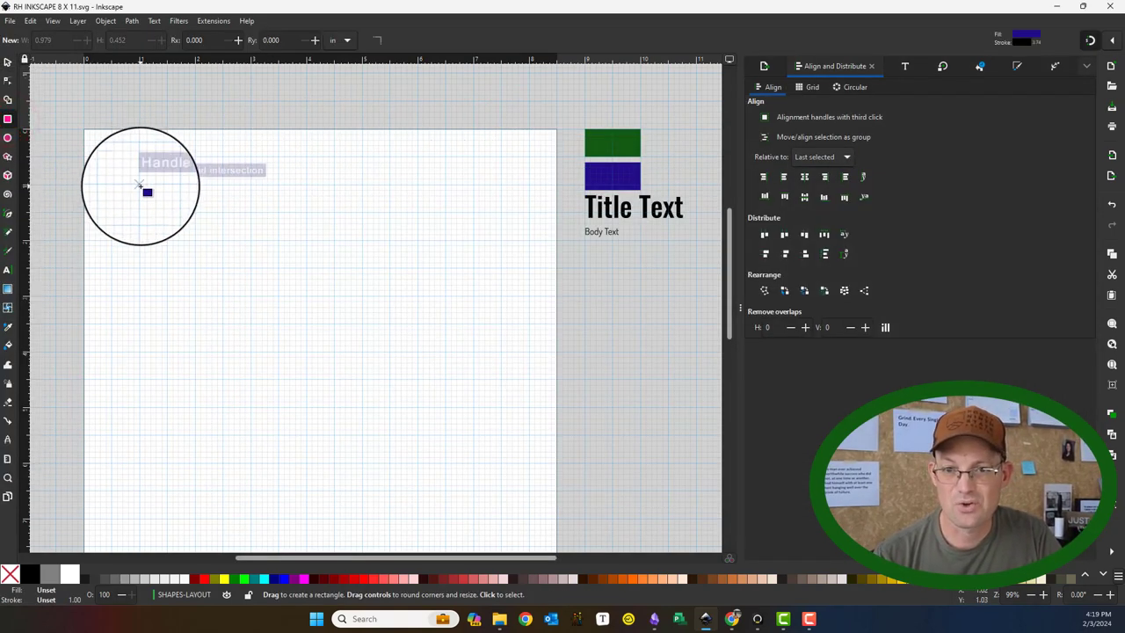
left_click_drag(139, 184, 496, 507)
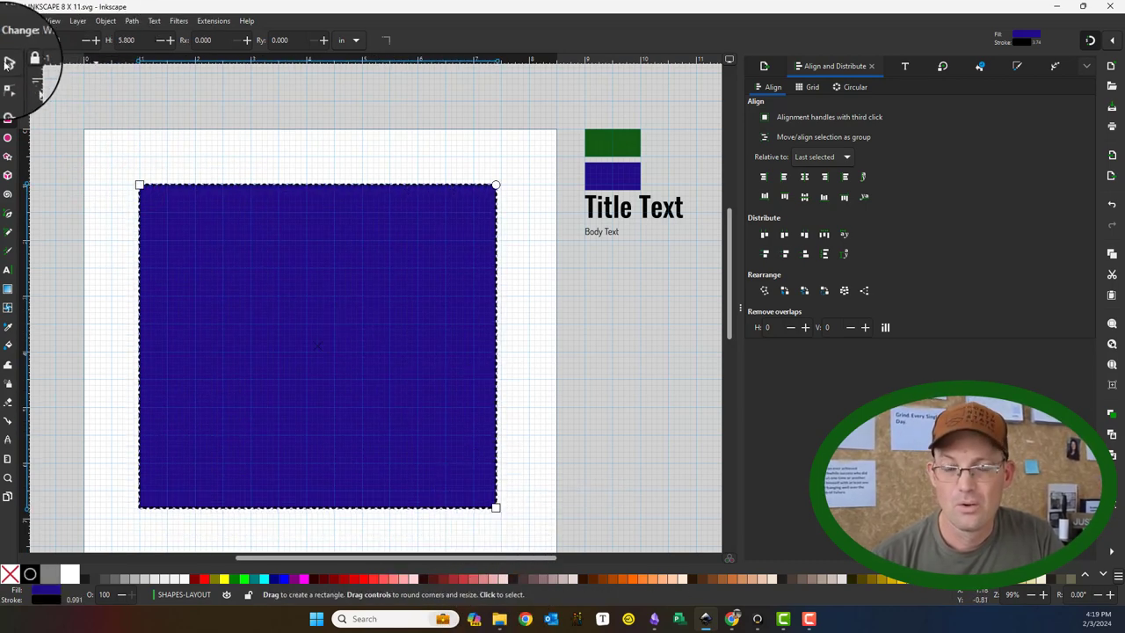
left_click(8, 62)
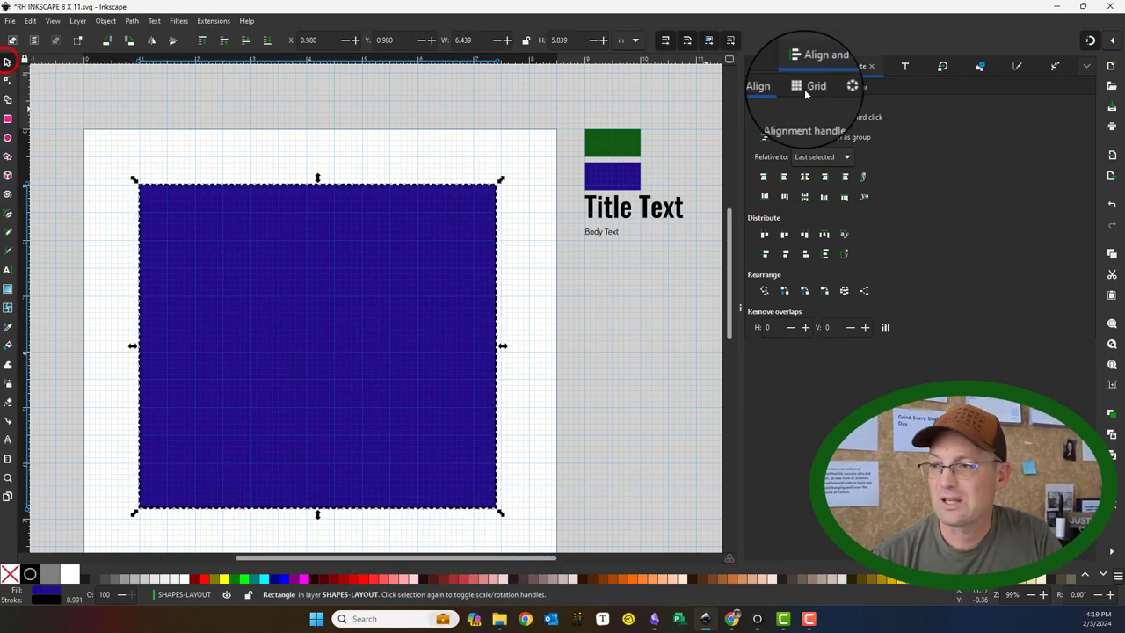
left_click(1019, 67)
left_click(755, 105)
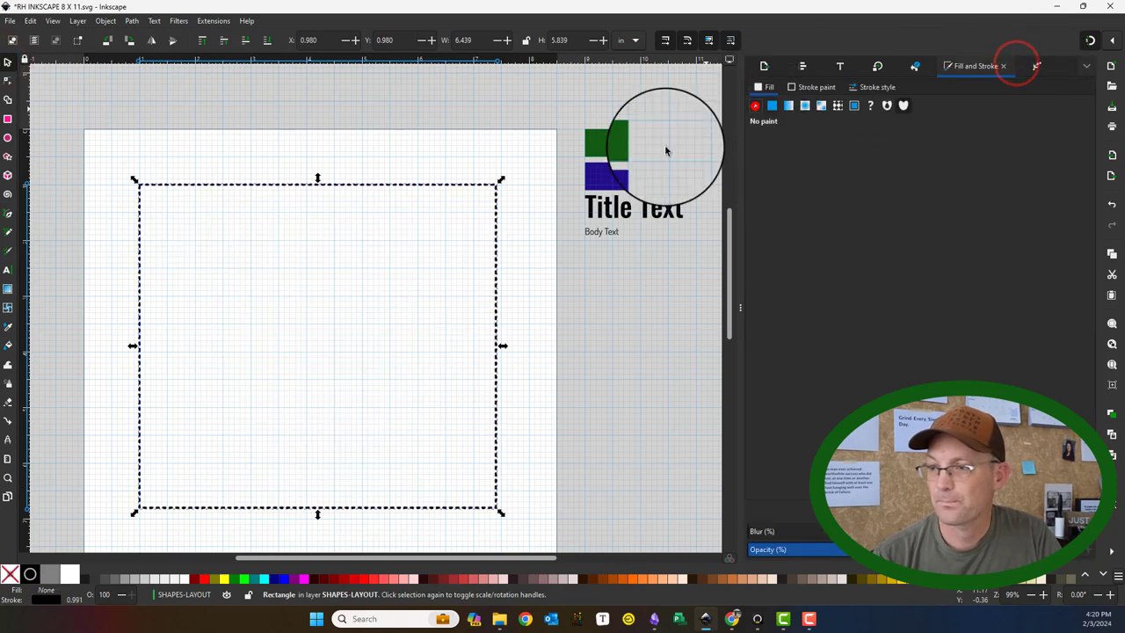
left_click(772, 104)
left_click(816, 87)
left_click(755, 104)
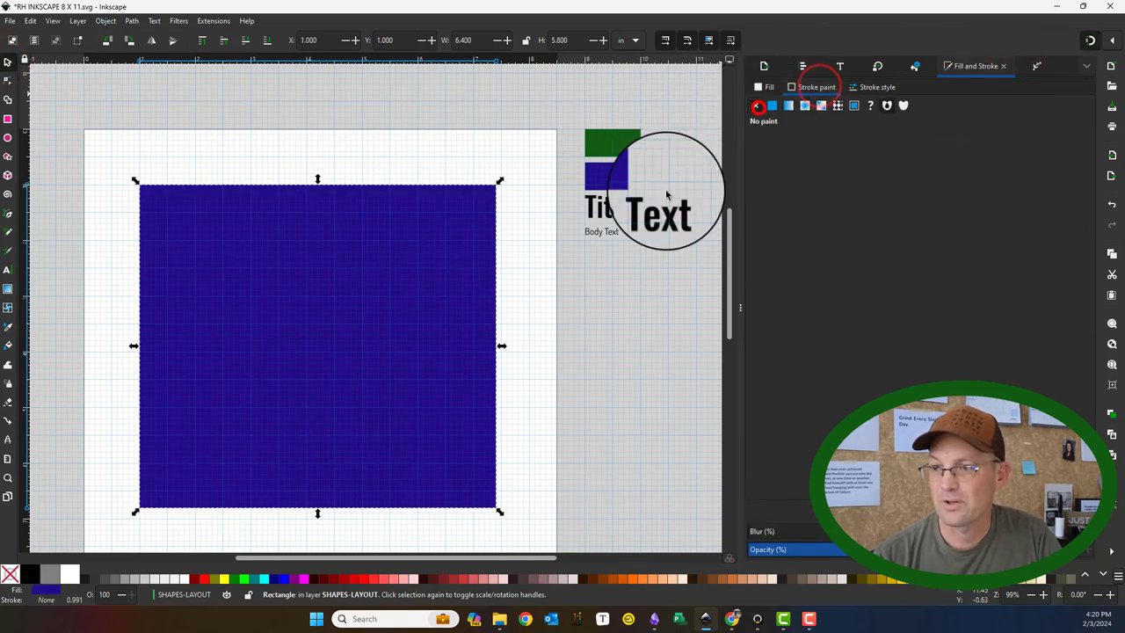
left_click(182, 579)
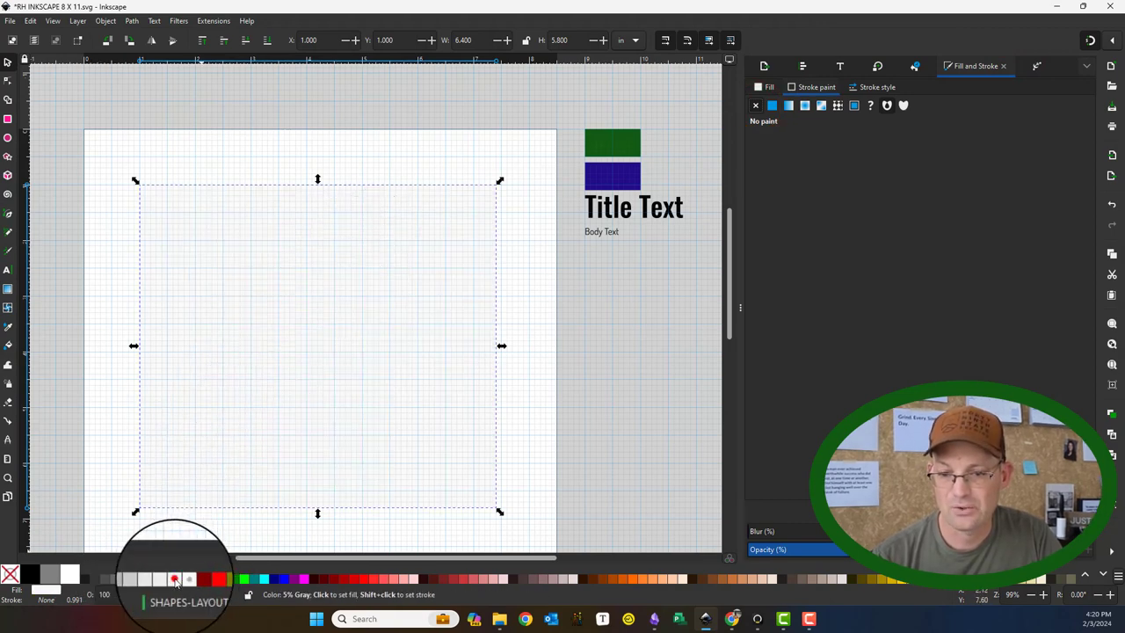
left_click(172, 579)
- Resize the grey rectangle to 6.5 × 9 in at 1 in page offsets
scroll(540, 227, "down", 4)
scroll(540, 227, "down", 5)
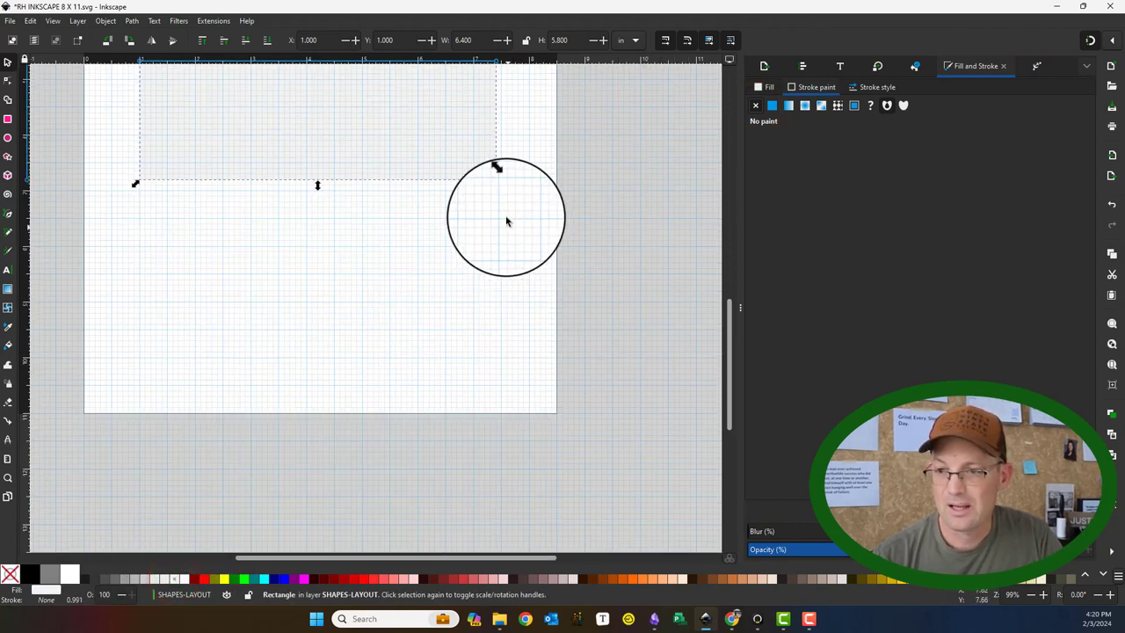
left_click_drag(500, 184, 504, 364)
scroll(313, 400, "up", 6)
scroll(313, 398, "up", 1)
left_click(637, 307)
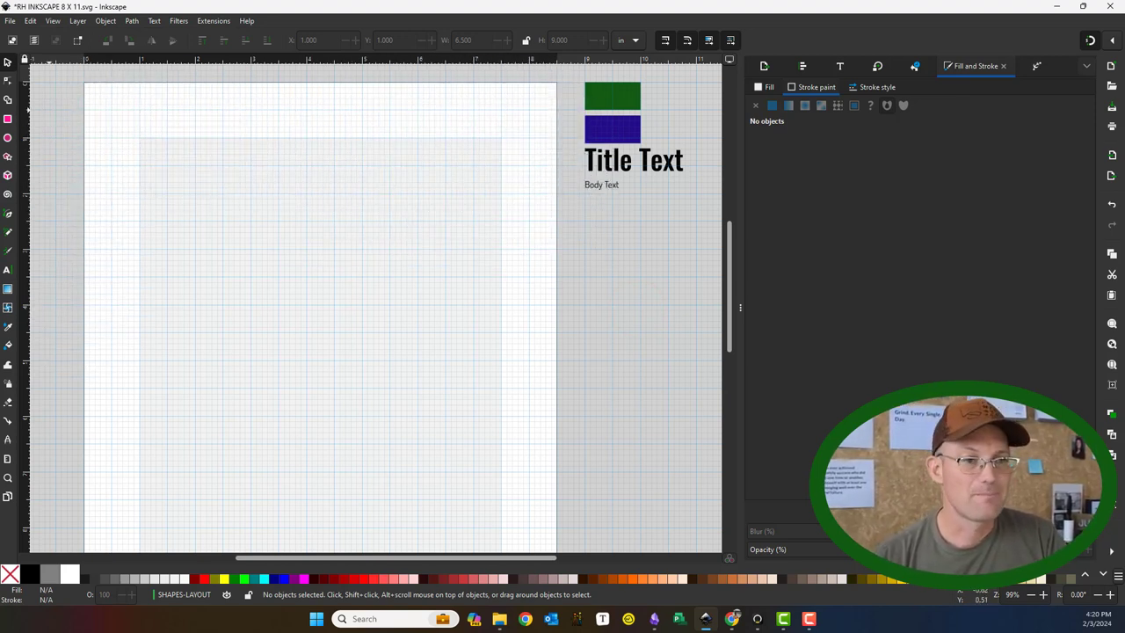
- Collapse SHAPES-LAYOUT and make LINES-LAYOUT the current layer
key("ctrl+shift+l")
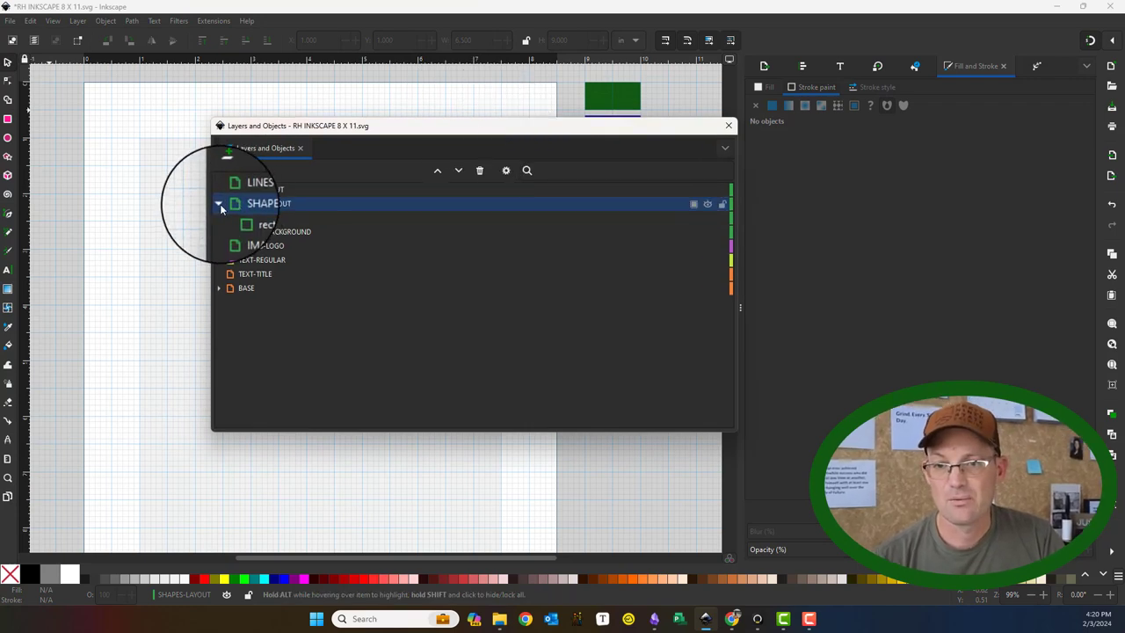
left_click(220, 204)
left_click(230, 190)
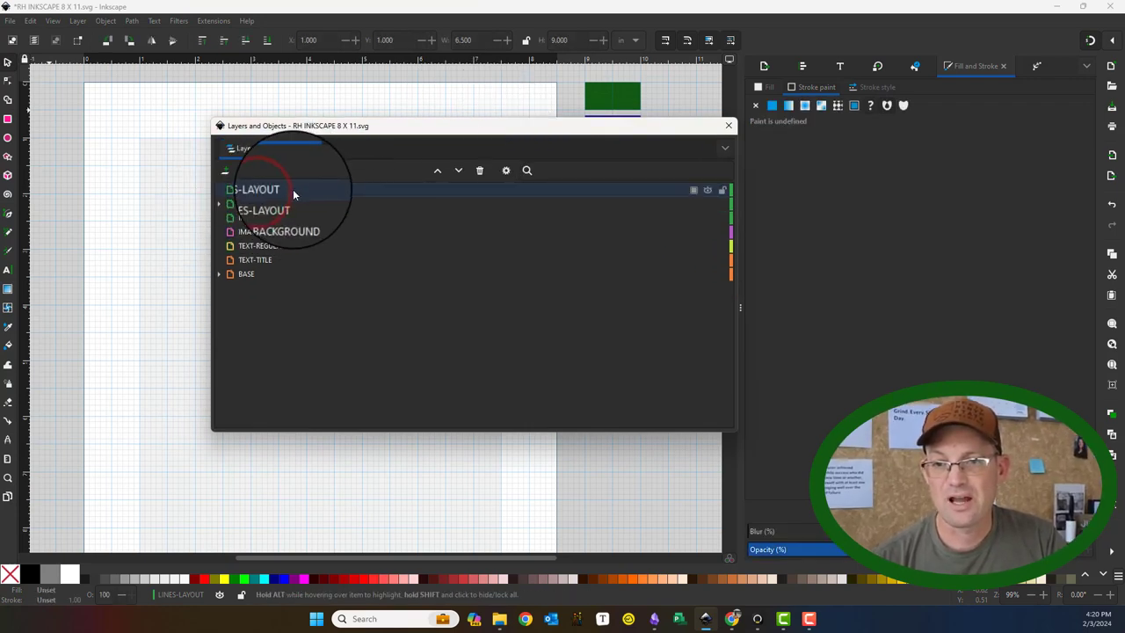
left_click_drag(533, 124, 100, 142)
left_click(529, 127)
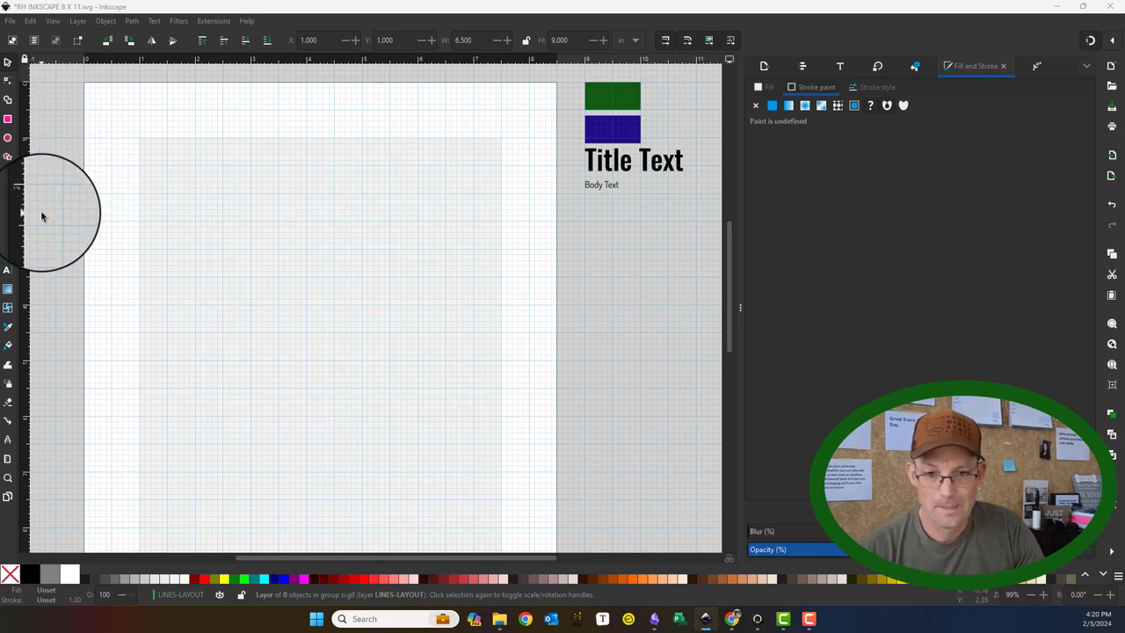
- Draw a vertical two-node Pen line down the grey box's left edge
left_click(8, 214)
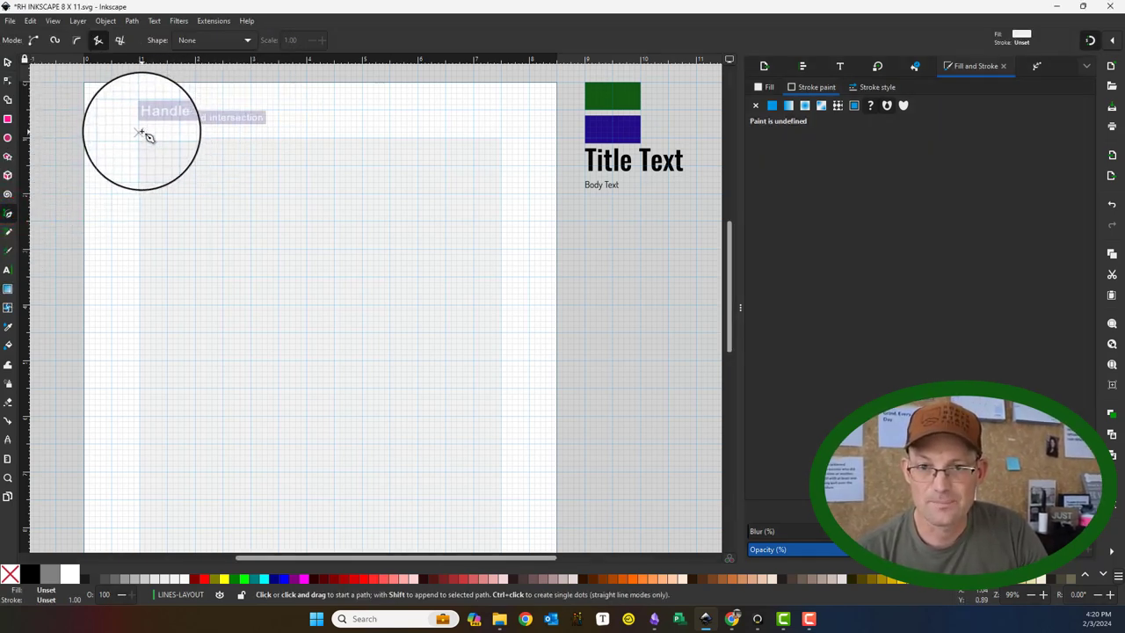
left_click(140, 132)
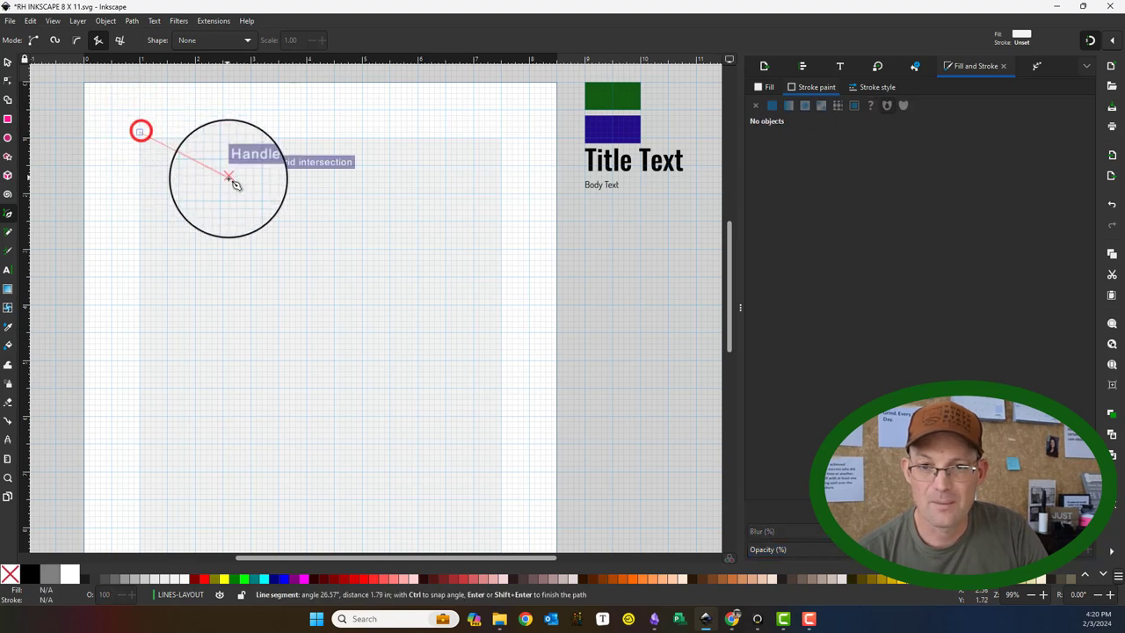
scroll(185, 238, "down", 8)
scroll(156, 439, "up", 3)
scroll(156, 440, "up", 3)
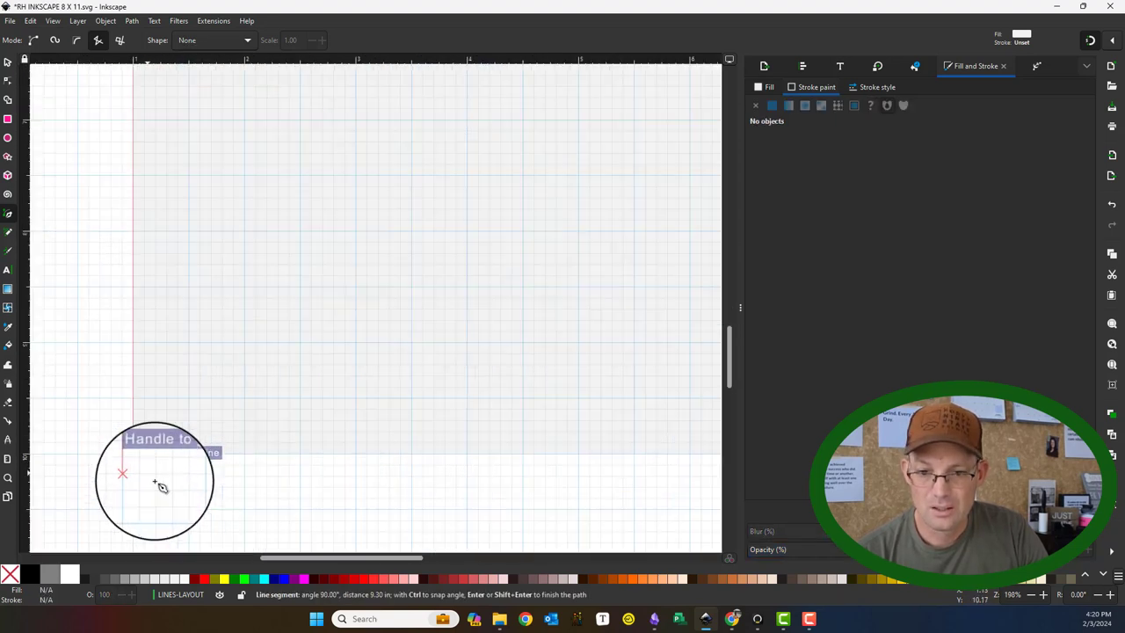
double_click(125, 466)
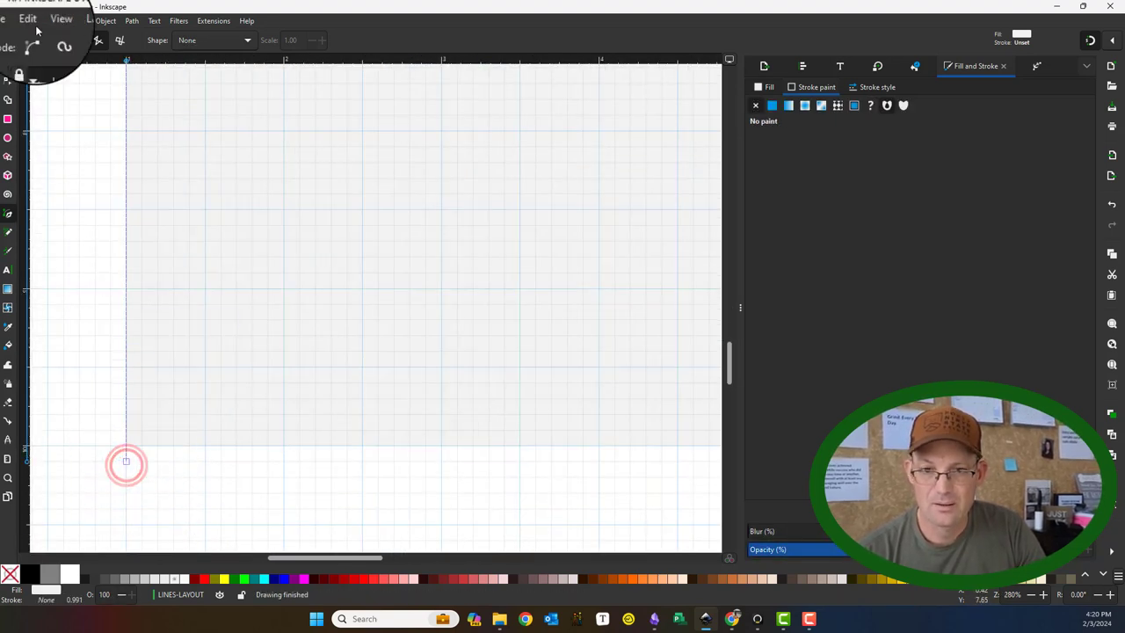
left_click(8, 62)
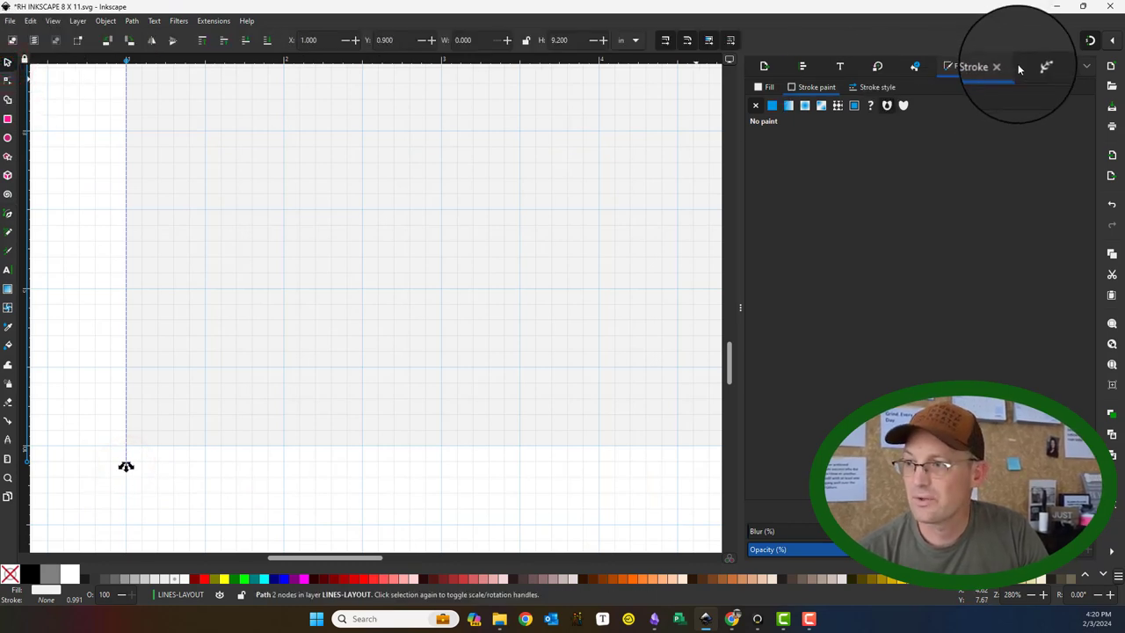
- Give the line a dashed stroke 0.040 in wide
left_click(818, 86)
left_click(872, 86)
left_click(811, 131)
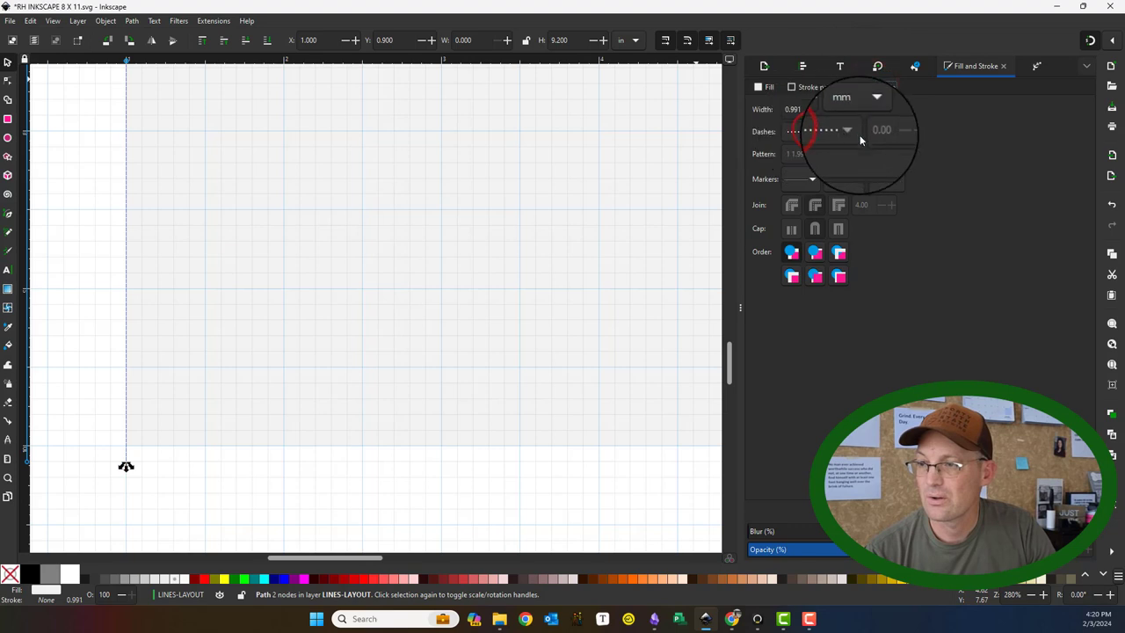
left_click(852, 110)
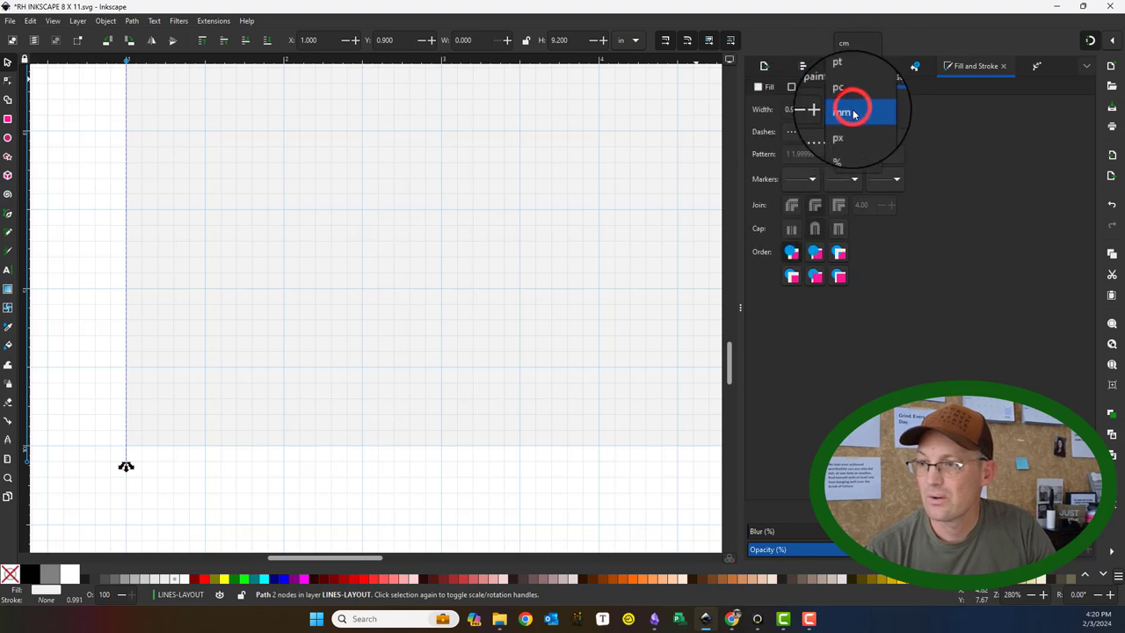
left_click(807, 109)
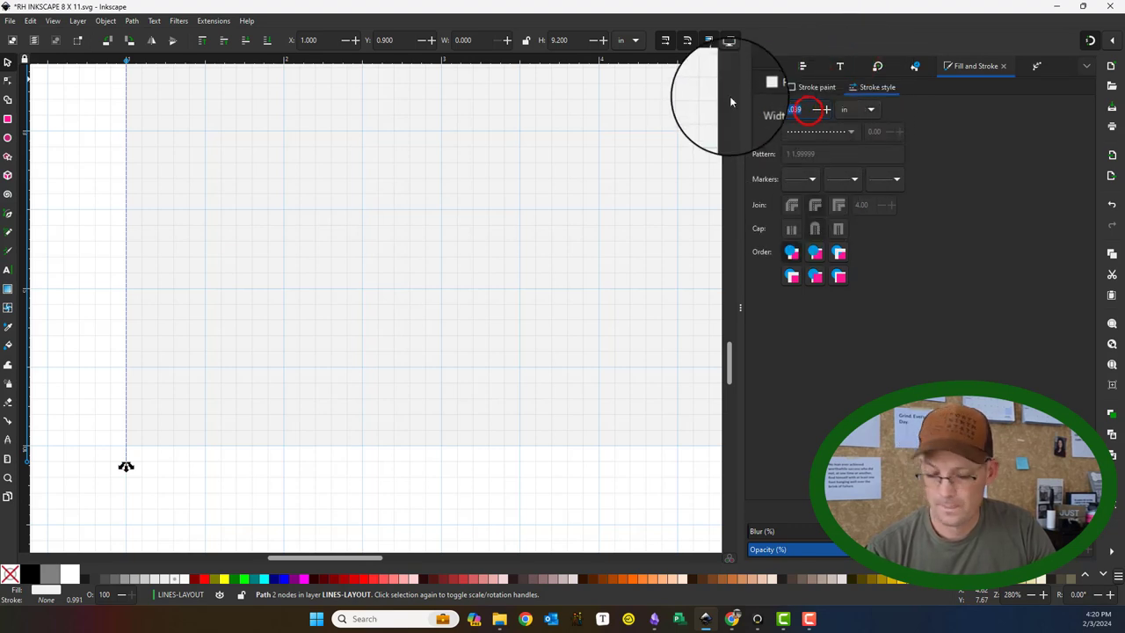
type("0.040")
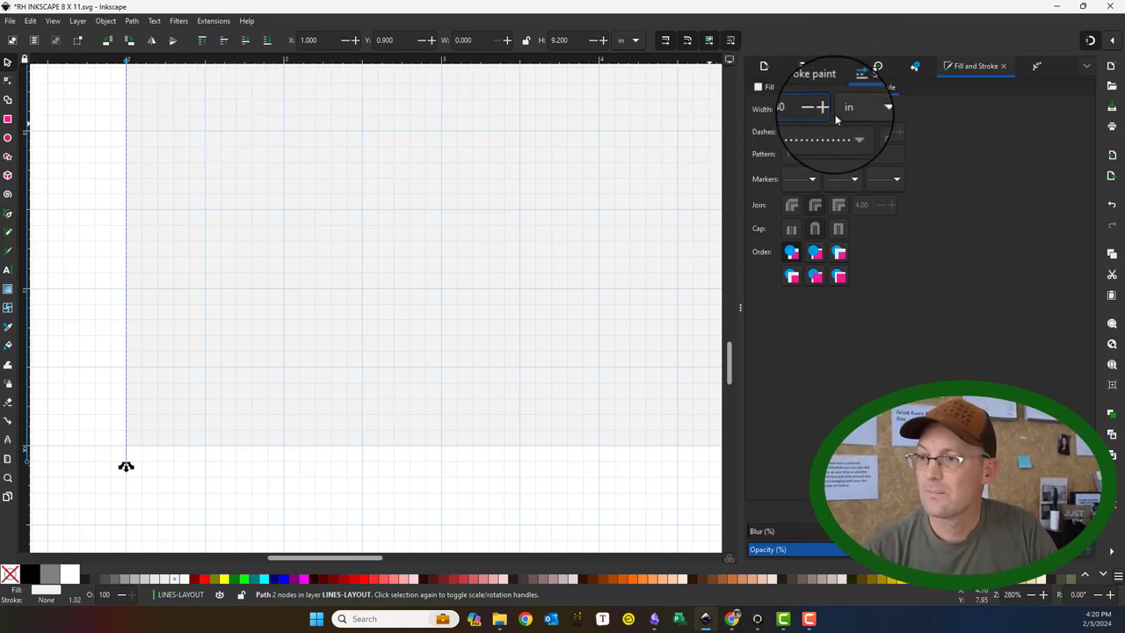
left_click(796, 108)
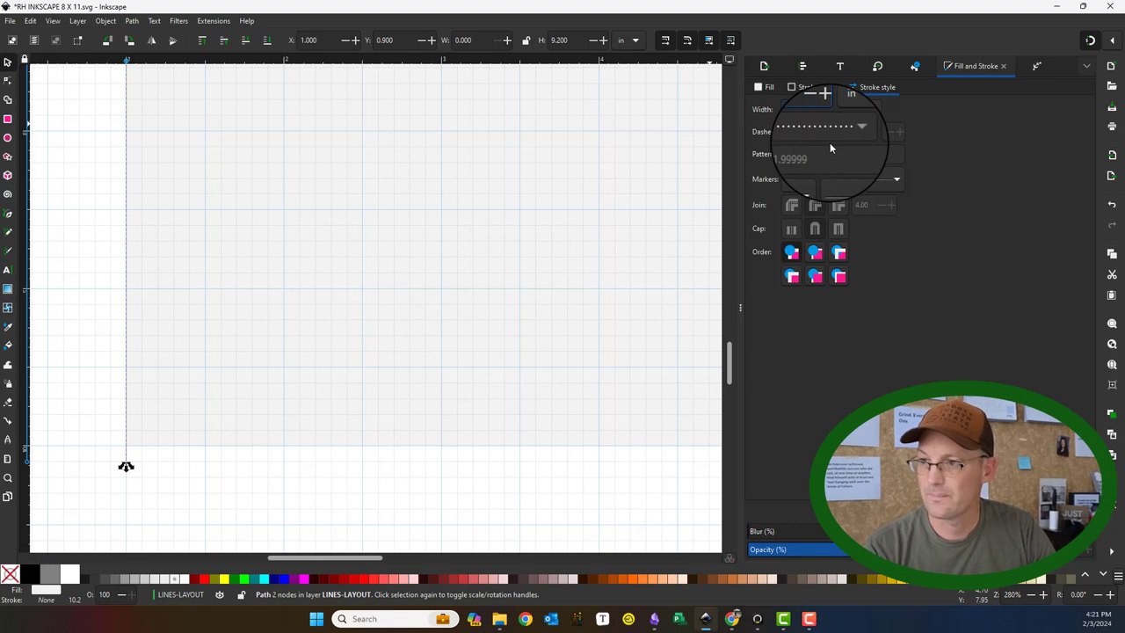
left_click(830, 134)
left_click(853, 132)
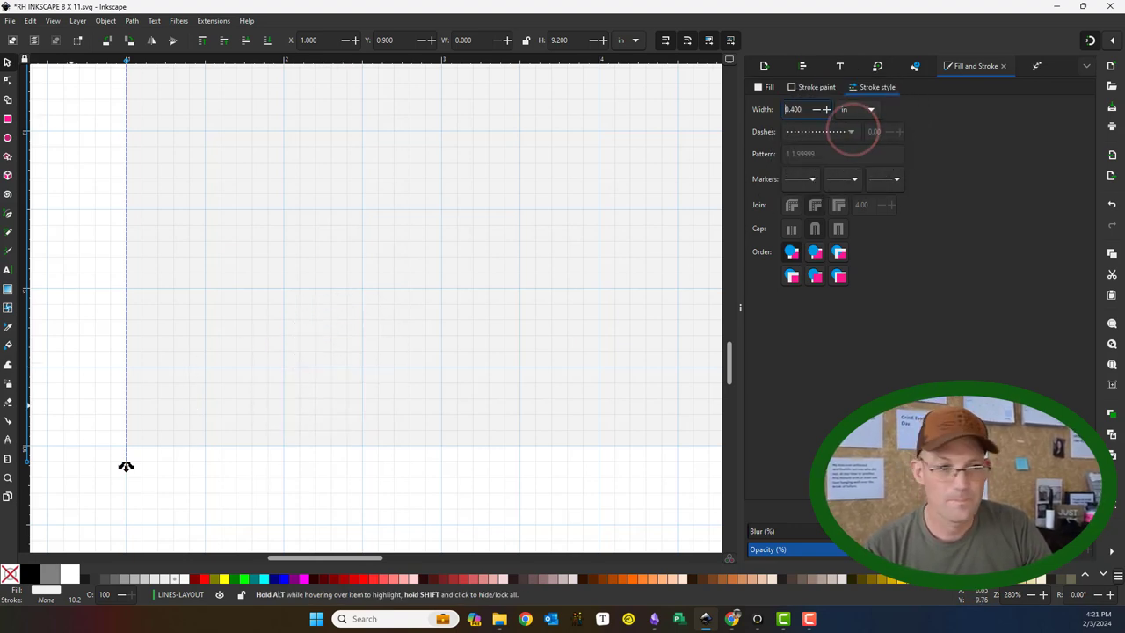
- Reselect the vertical line and give it a flat gray stroke 0.04 wide
left_click(285, 508)
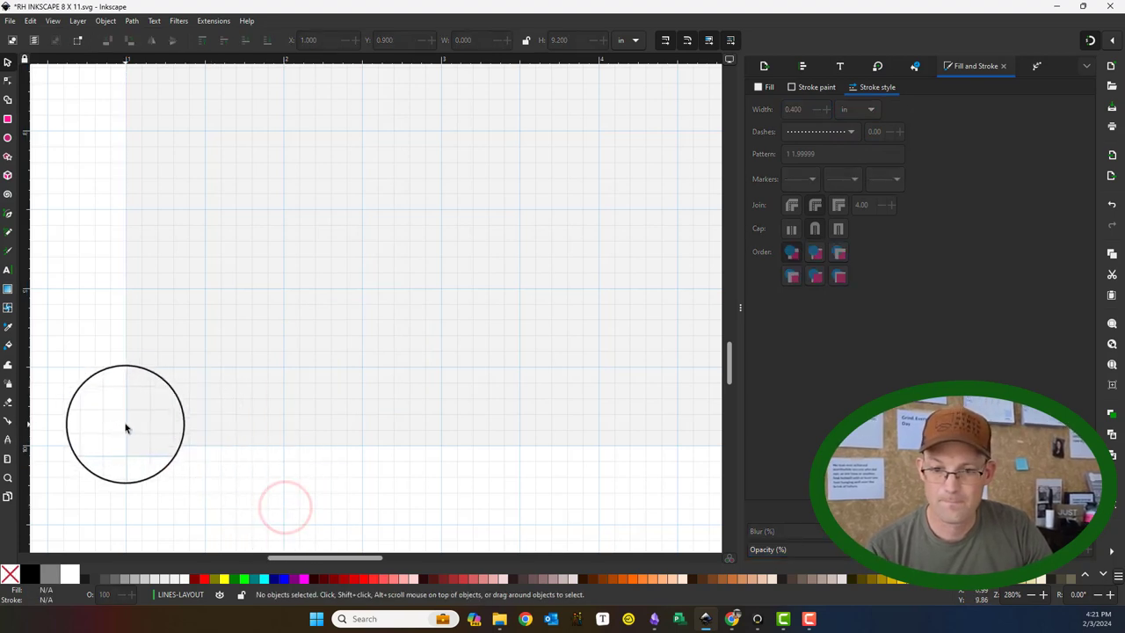
left_click(125, 426)
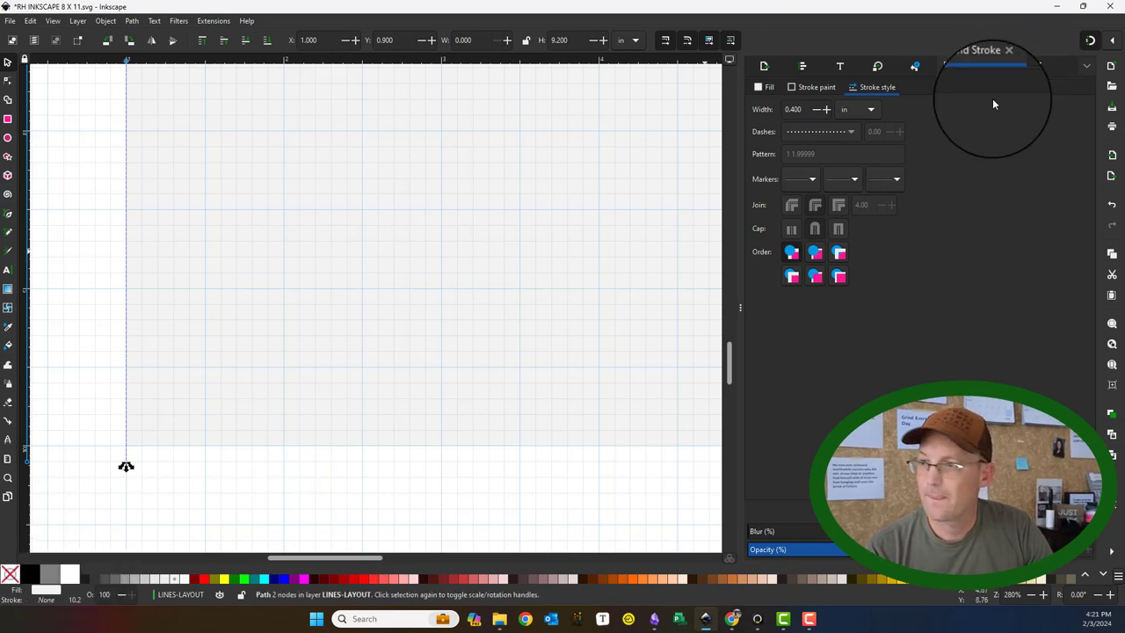
left_click(814, 87)
left_click(773, 105)
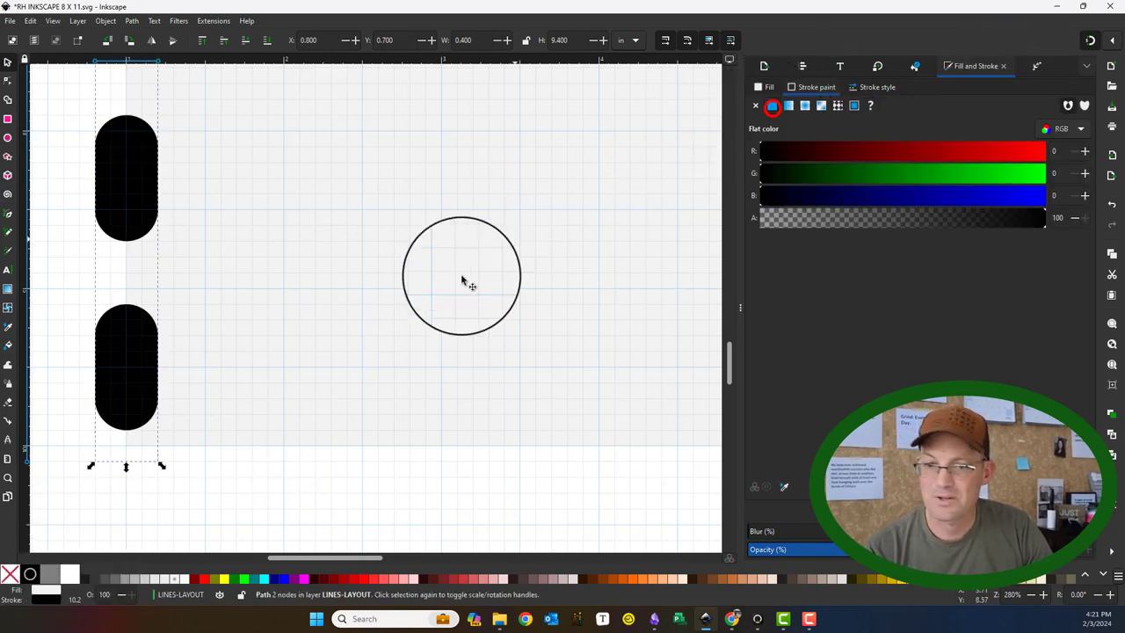
left_click(880, 88)
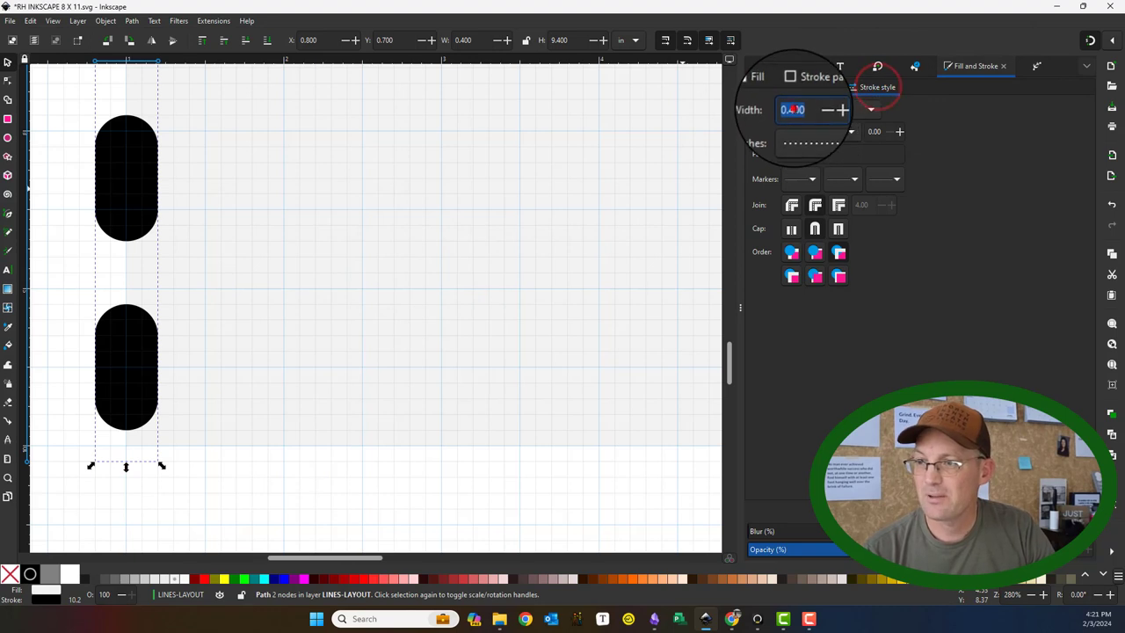
left_click(783, 98)
type("0.04")
key("Return")
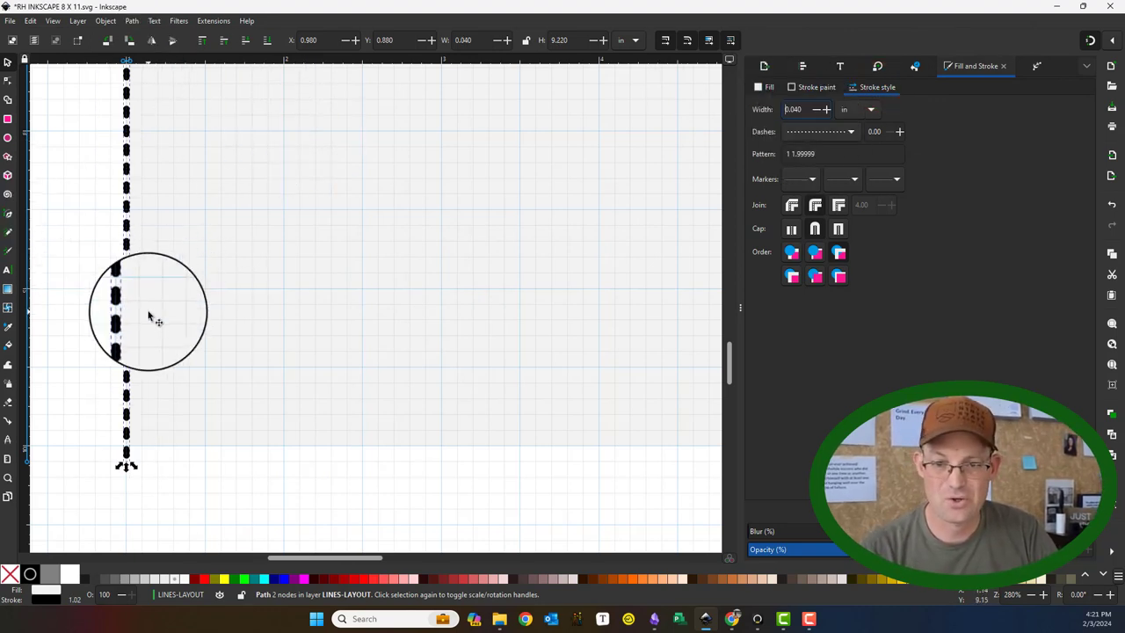
scroll(148, 320, "down", 3)
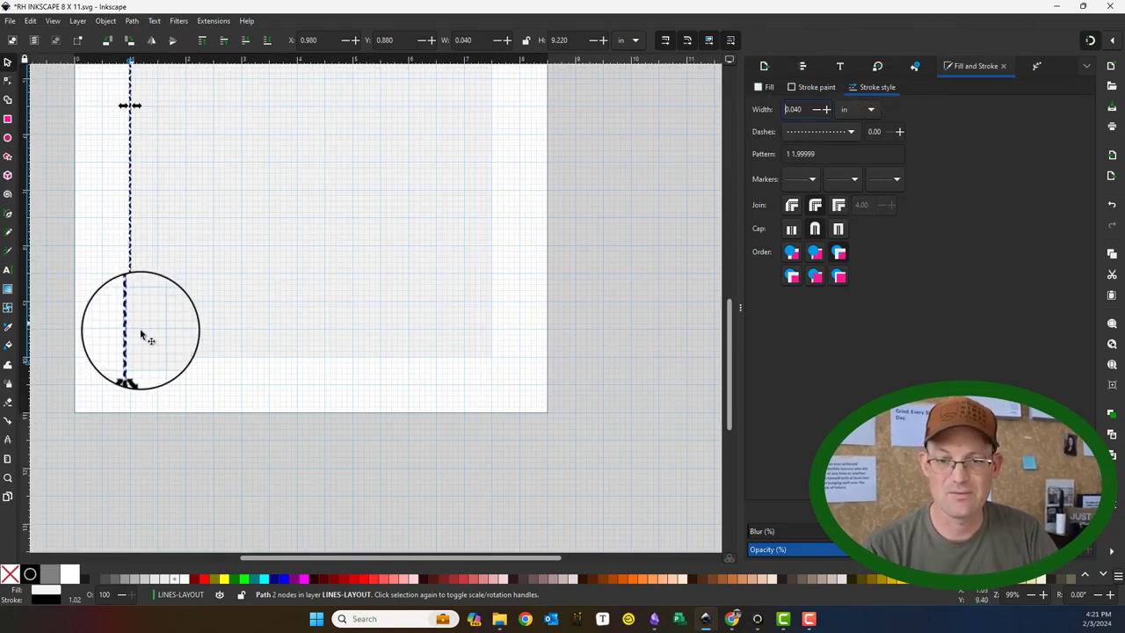
left_click(125, 581)
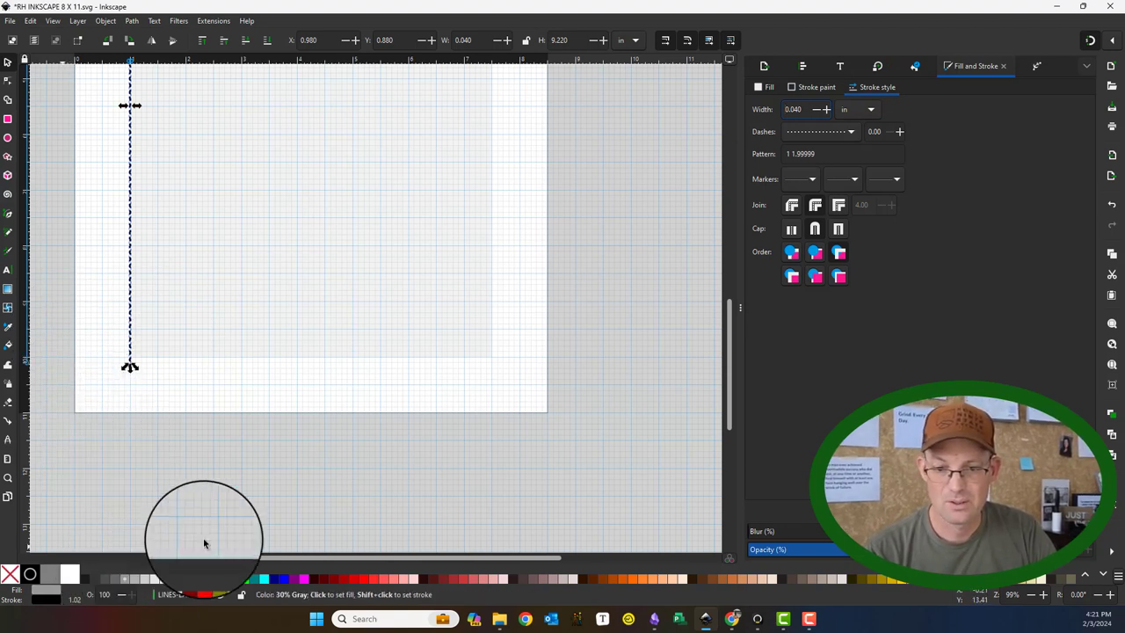
left_click(804, 87)
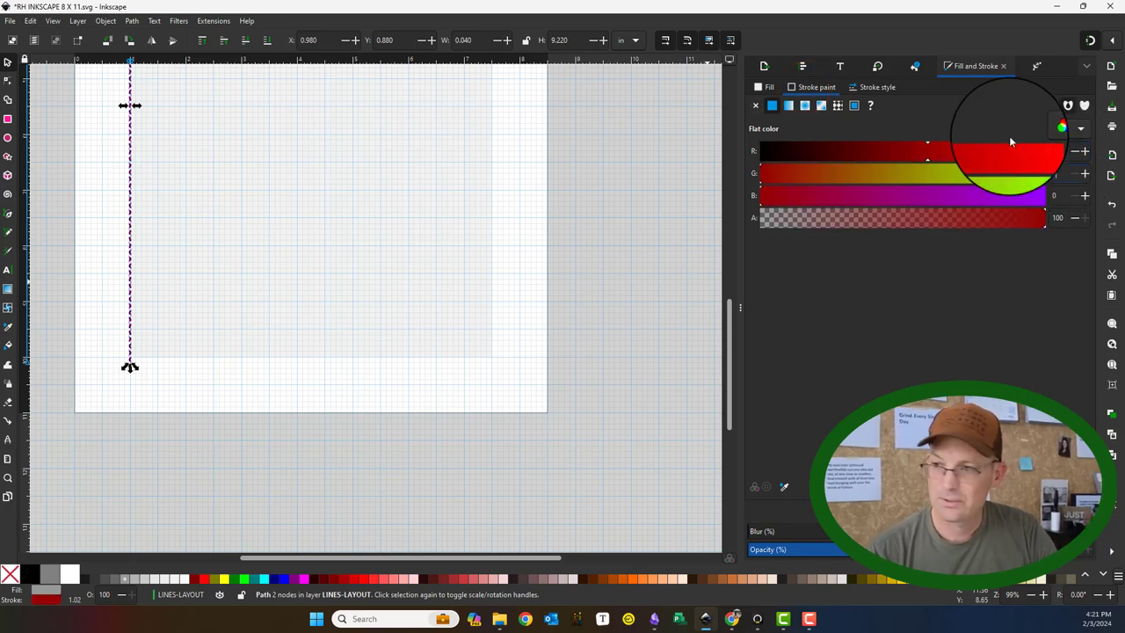
left_click(242, 379)
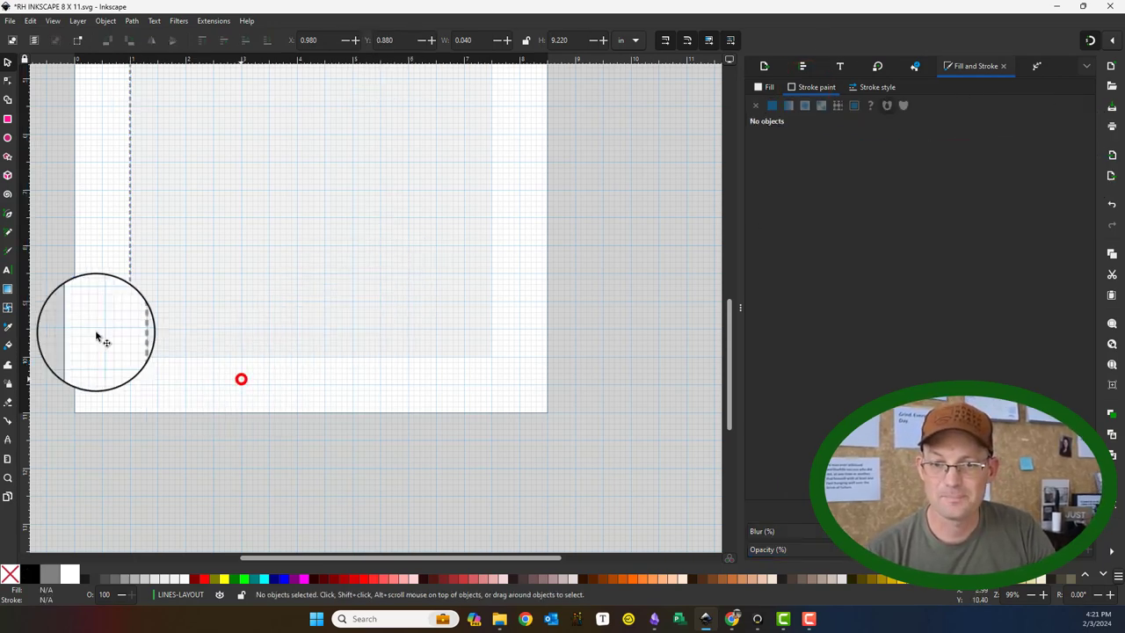
- Place a copy of the dashed line 2.5 in further right, at X 3.48
scroll(153, 217, "up", 3)
scroll(156, 221, "down", 4)
left_click_drag(251, 202, 210, 294)
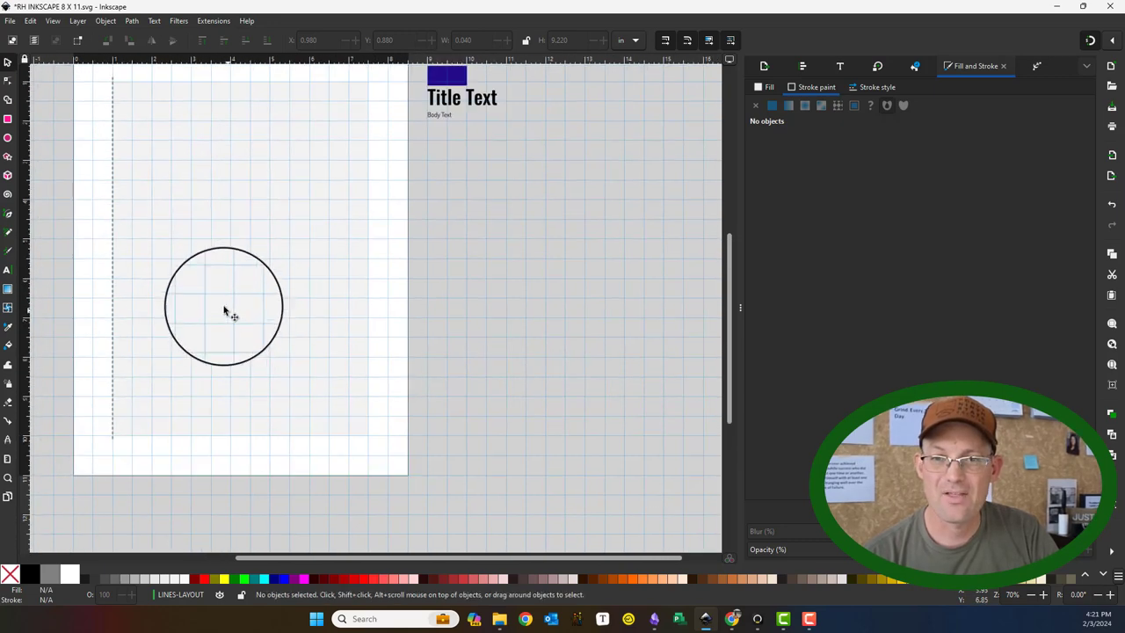
scroll(121, 82, "up", 5)
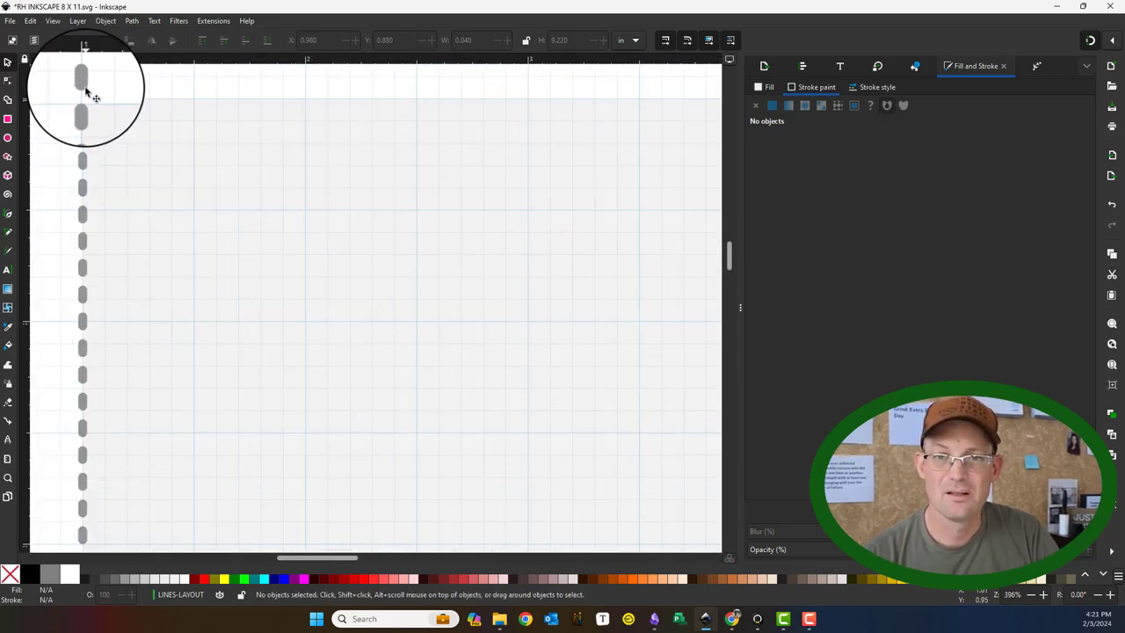
left_click(83, 85)
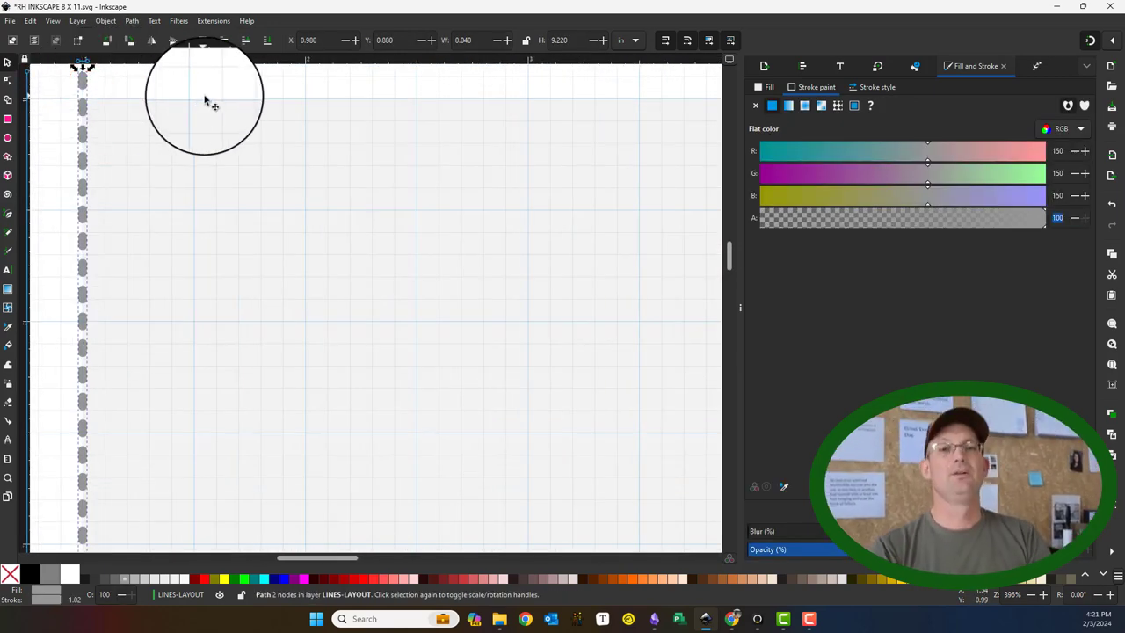
scroll(143, 114, "down", 4)
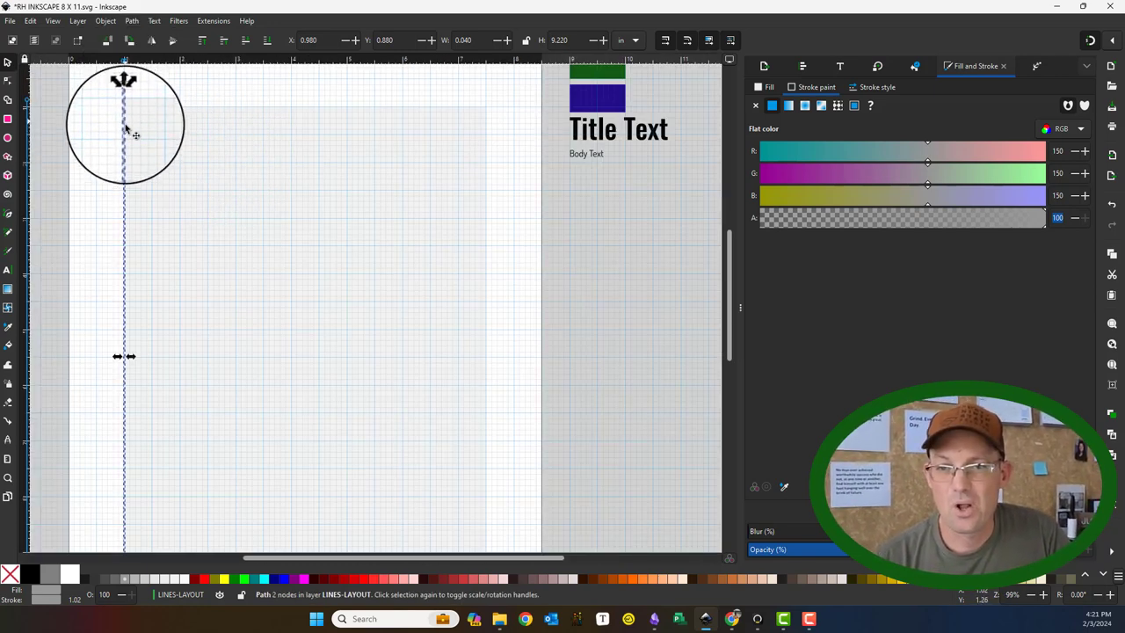
left_click_drag(124, 130, 263, 130)
- Shorten the copied dashed line slightly from the top to 9.14 in
scroll(293, 119, "up", 2)
scroll(294, 123, "down", 2)
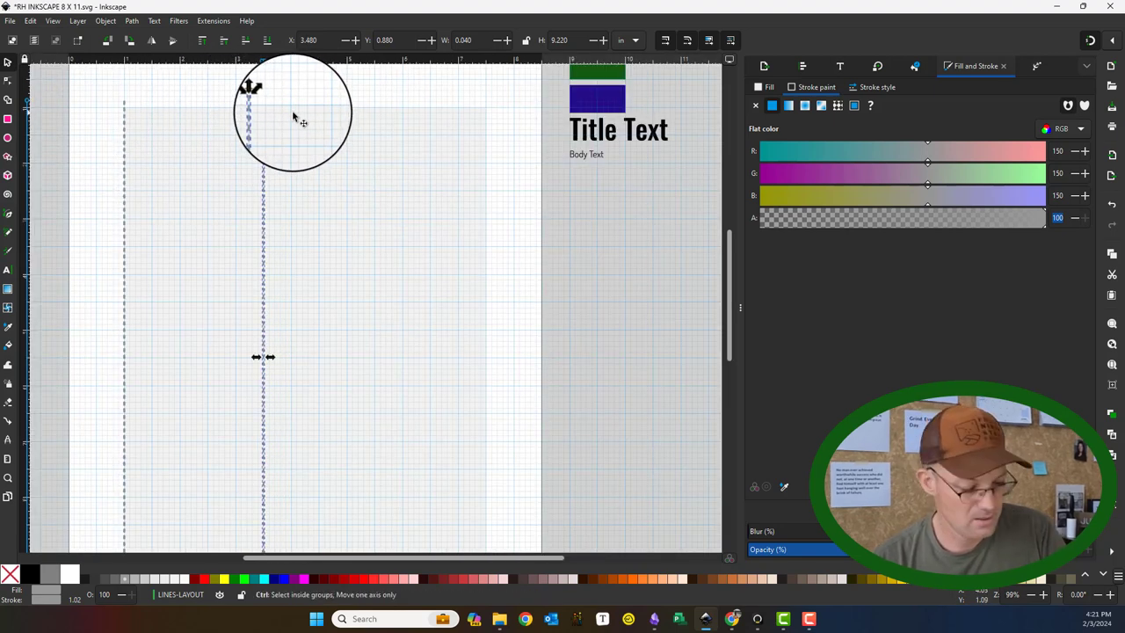
scroll(291, 112, "up", 4)
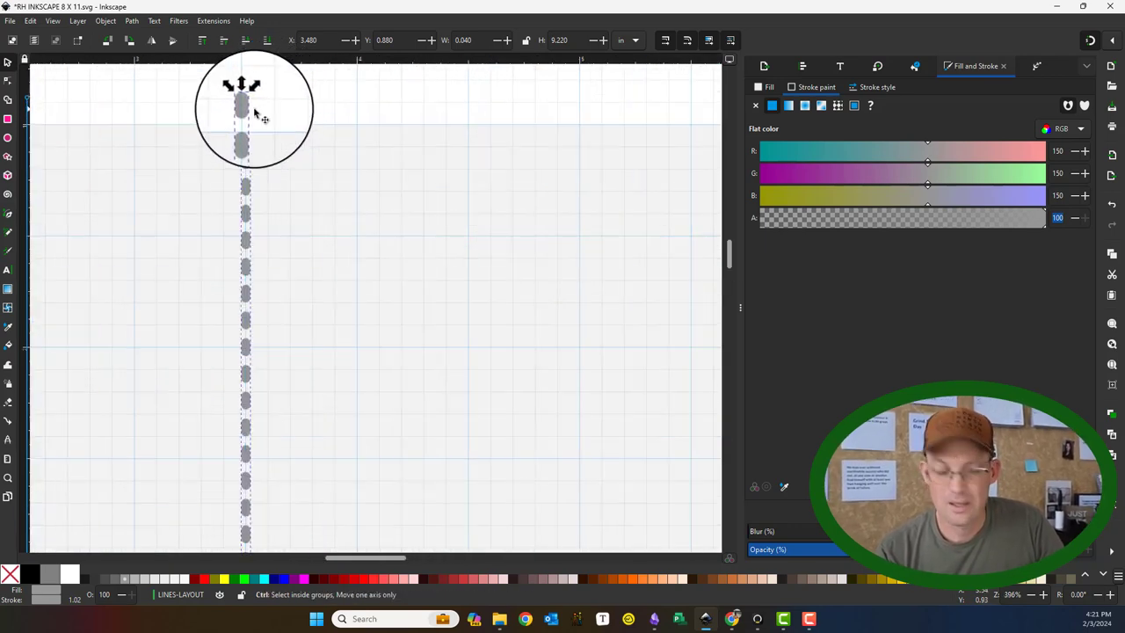
scroll(259, 118, "down", 4)
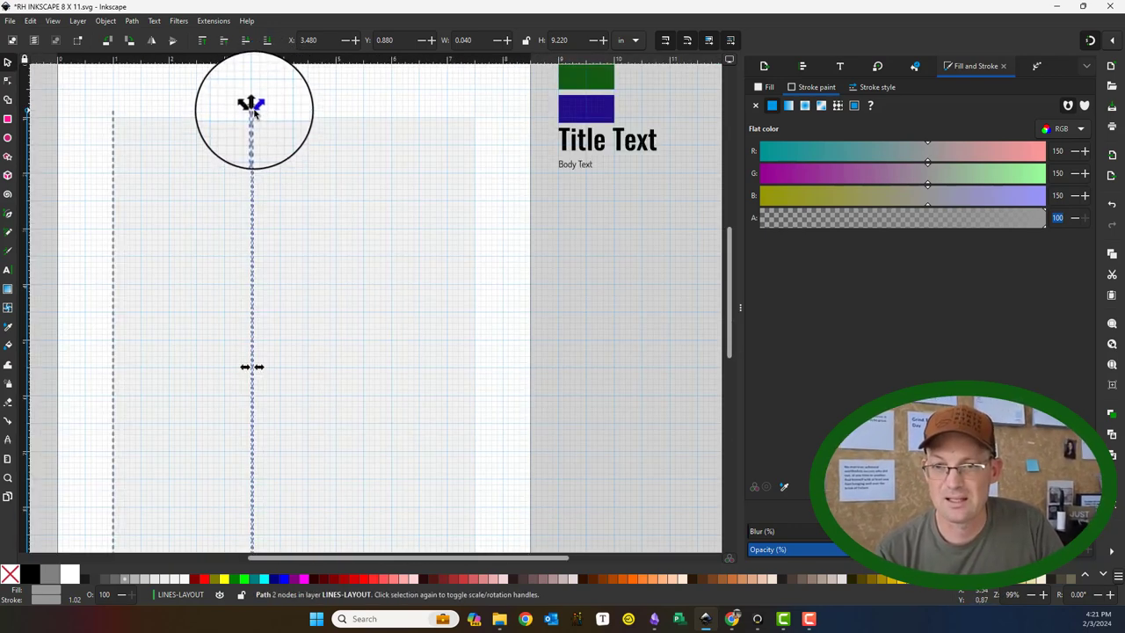
left_click_drag(249, 108, 368, 118)
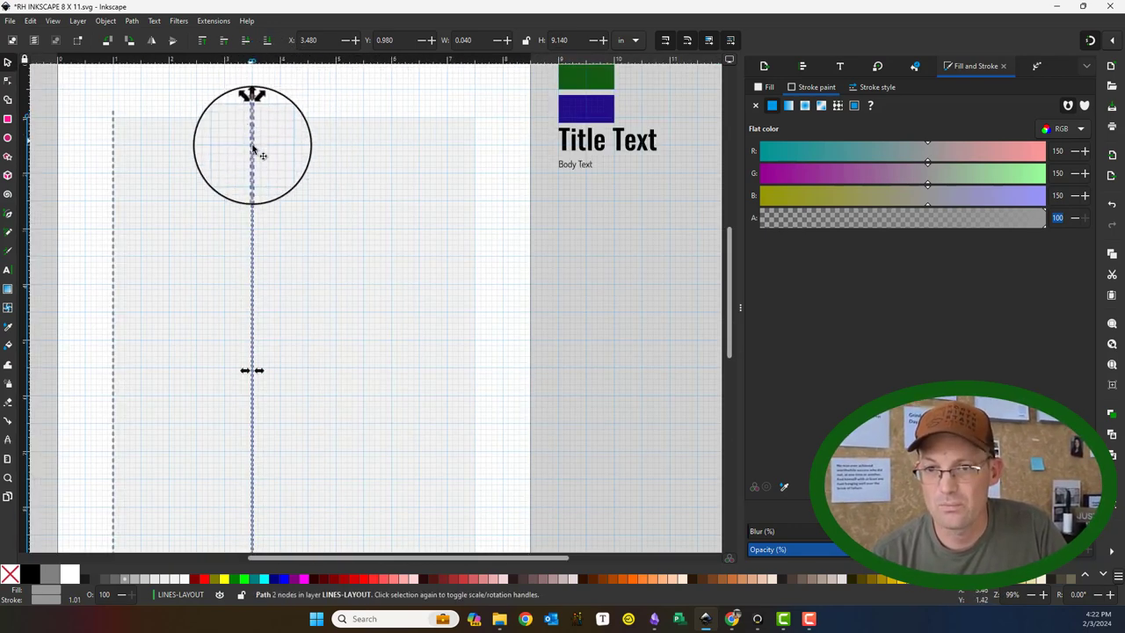
- Position the third dashed line at X 5.98, near 6 in
left_click_drag(253, 150, 375, 159)
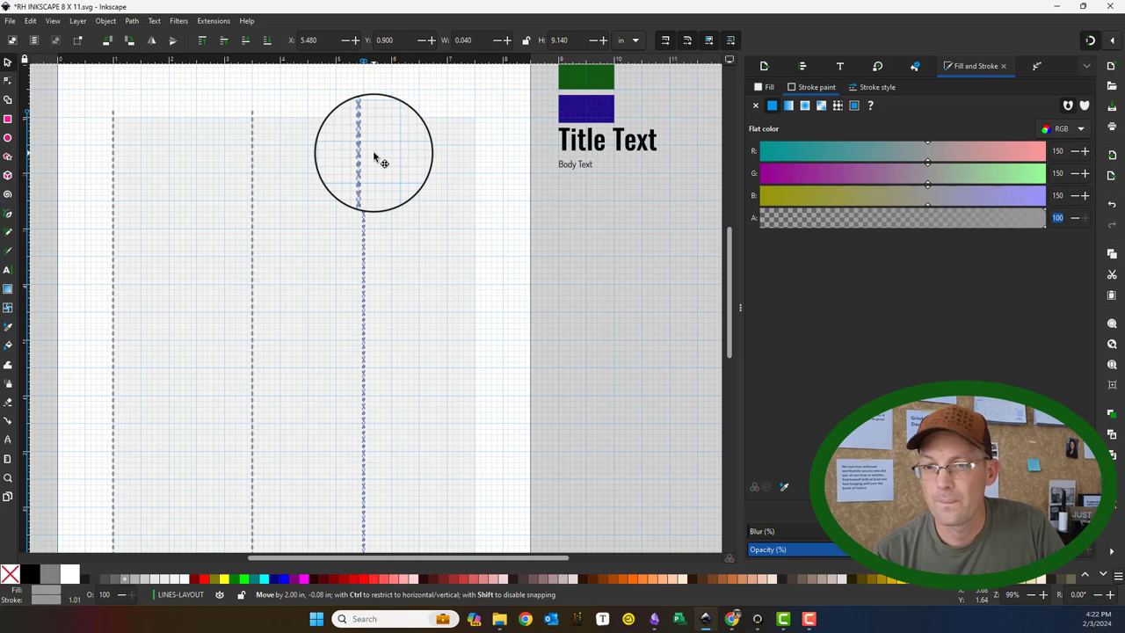
left_click_drag(374, 157, 406, 155)
left_click(487, 235)
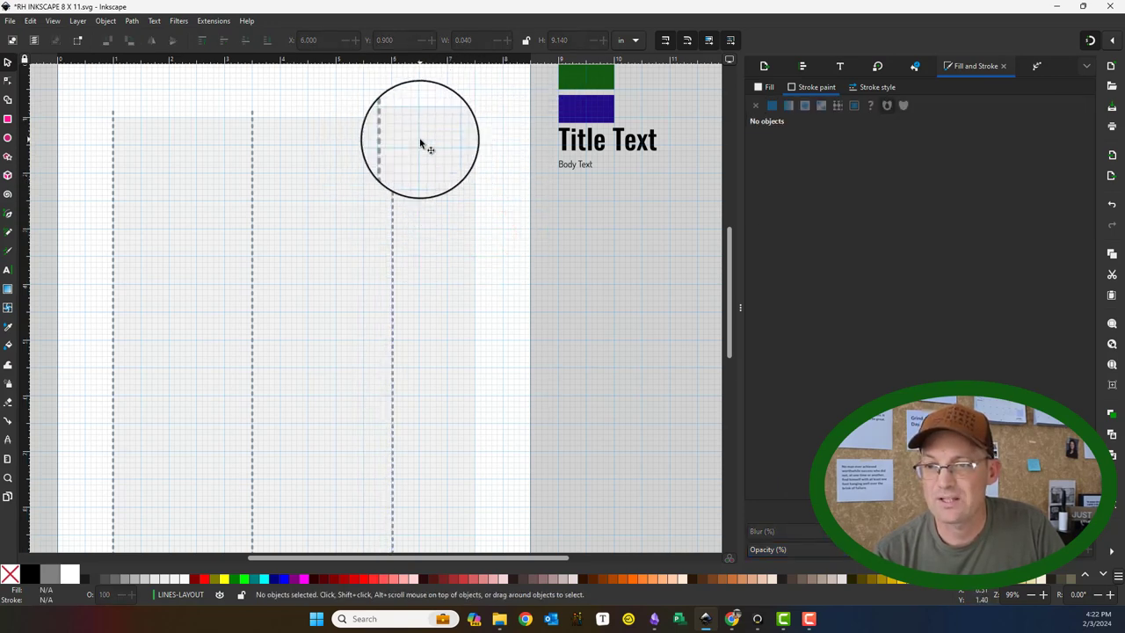
scroll(420, 143, "up", 4)
left_click(366, 117)
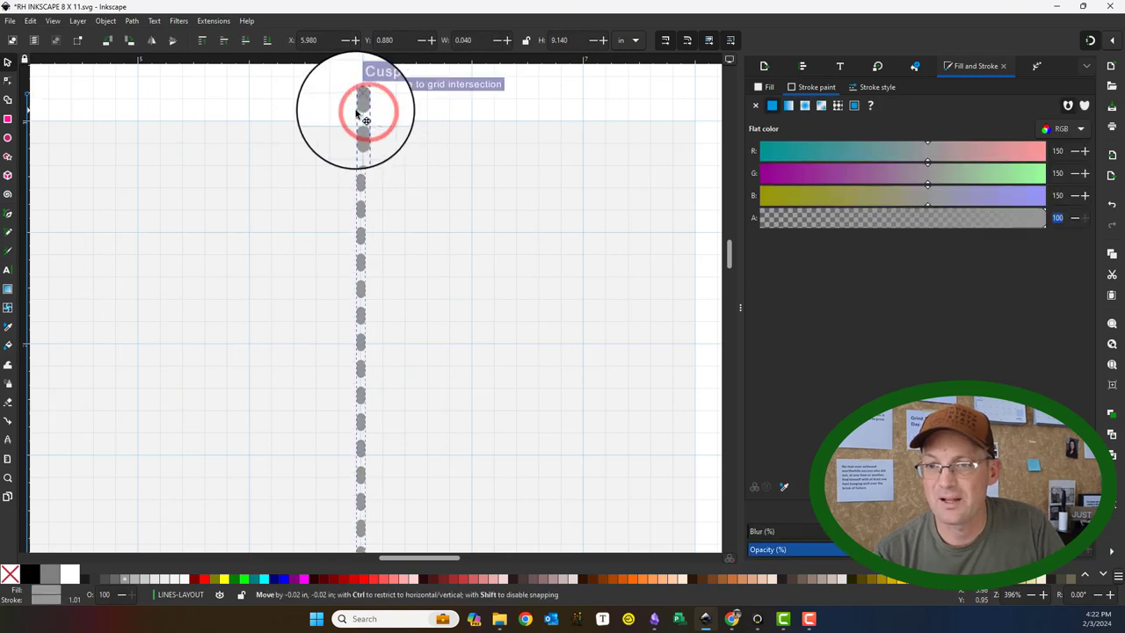
scroll(463, 312, "down", 5)
scroll(440, 312, "up", 1)
left_click(371, 141)
scroll(371, 141, "down", 3)
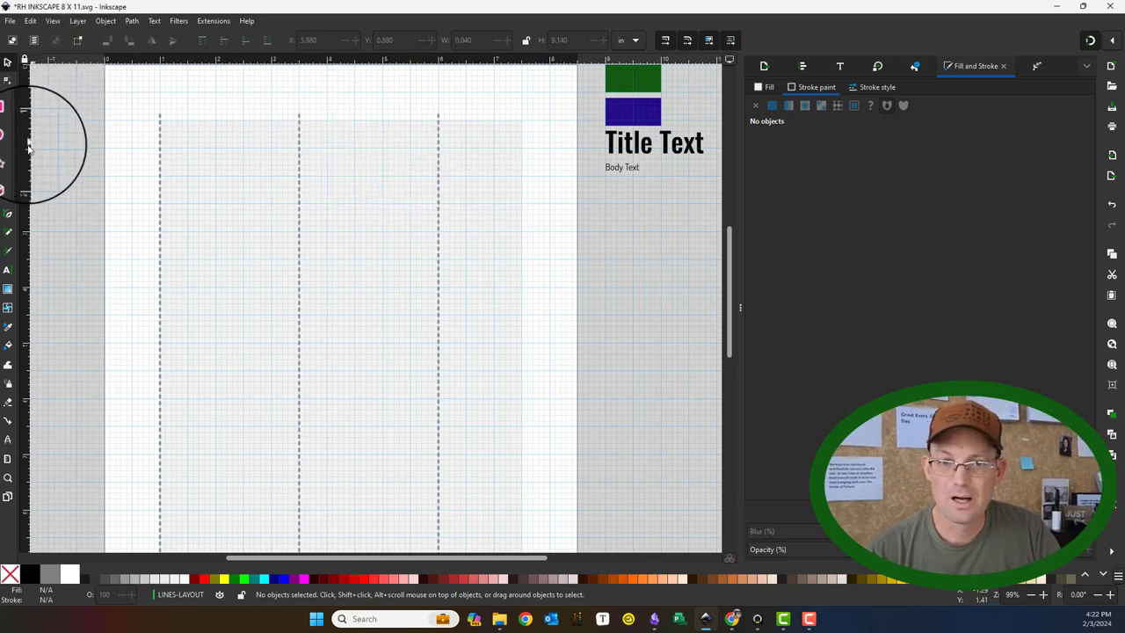
left_click(9, 215)
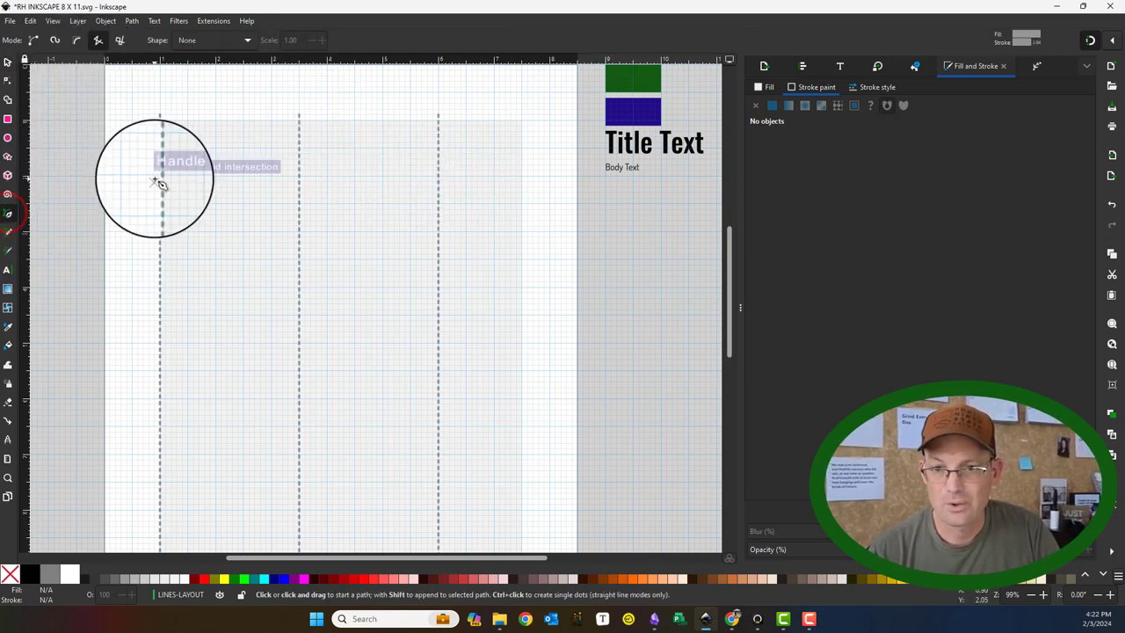
left_click(156, 177)
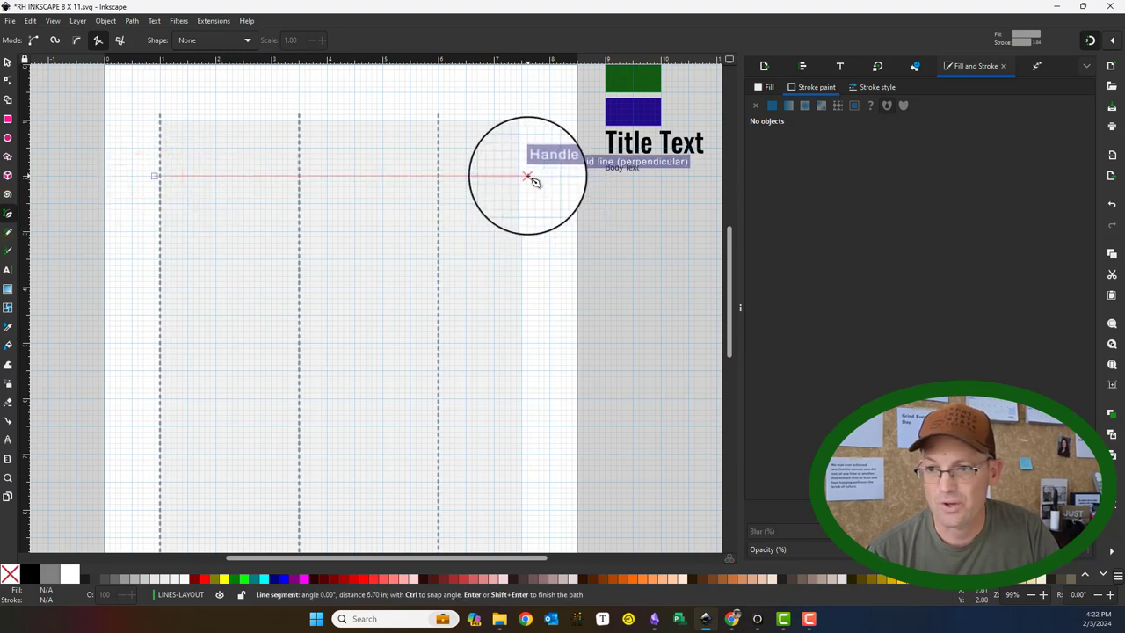
double_click(527, 176)
scroll(163, 202, "down", 3)
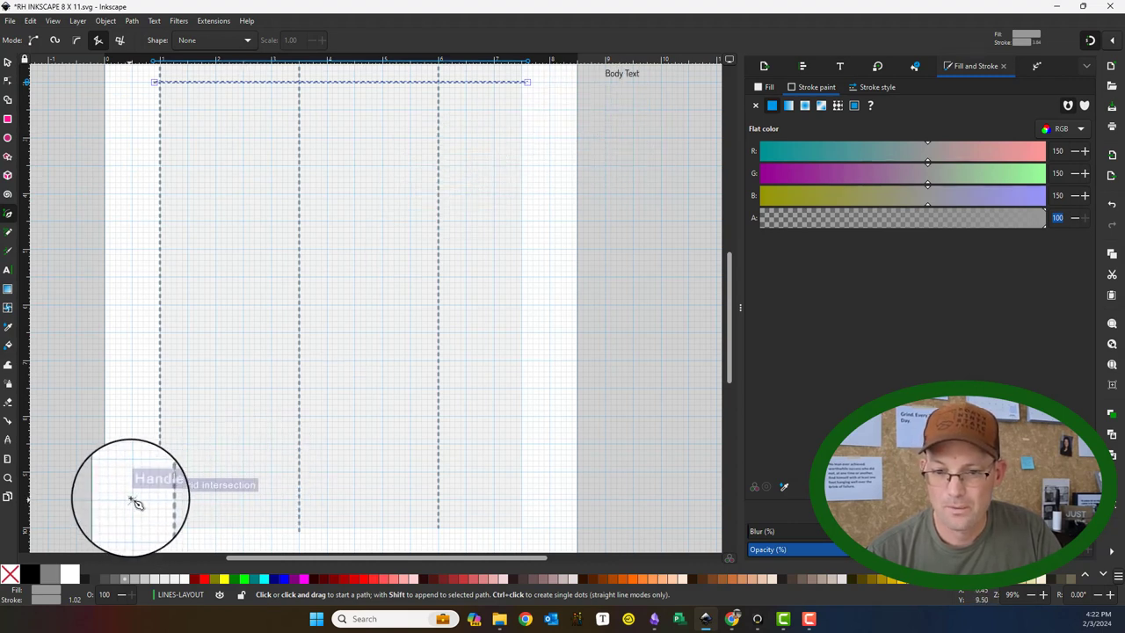
left_click(154, 473)
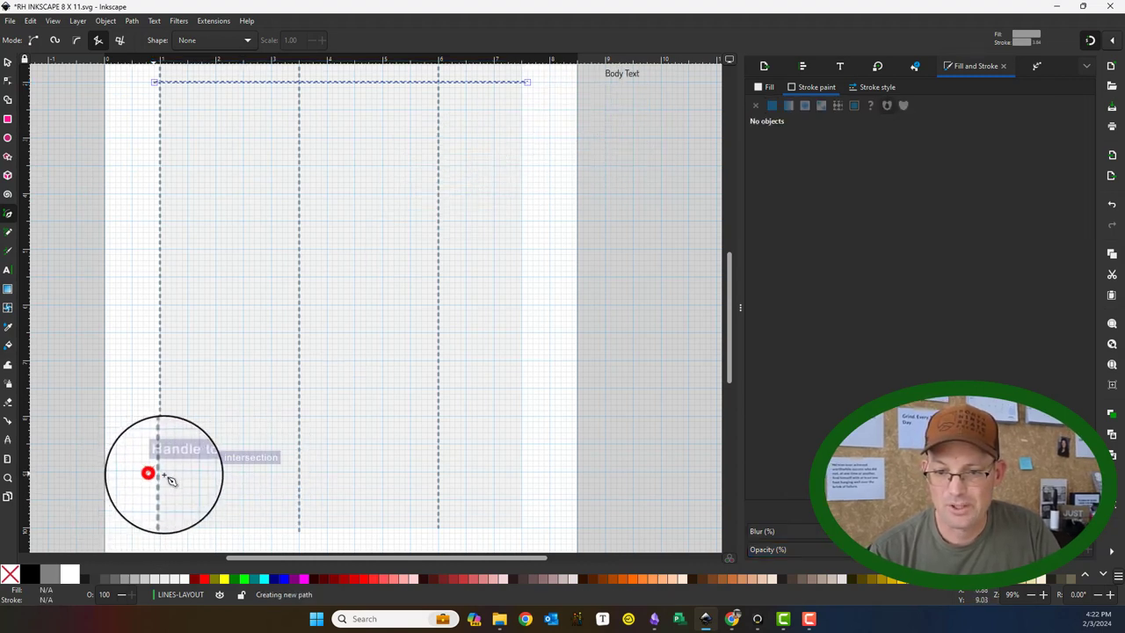
double_click(527, 472)
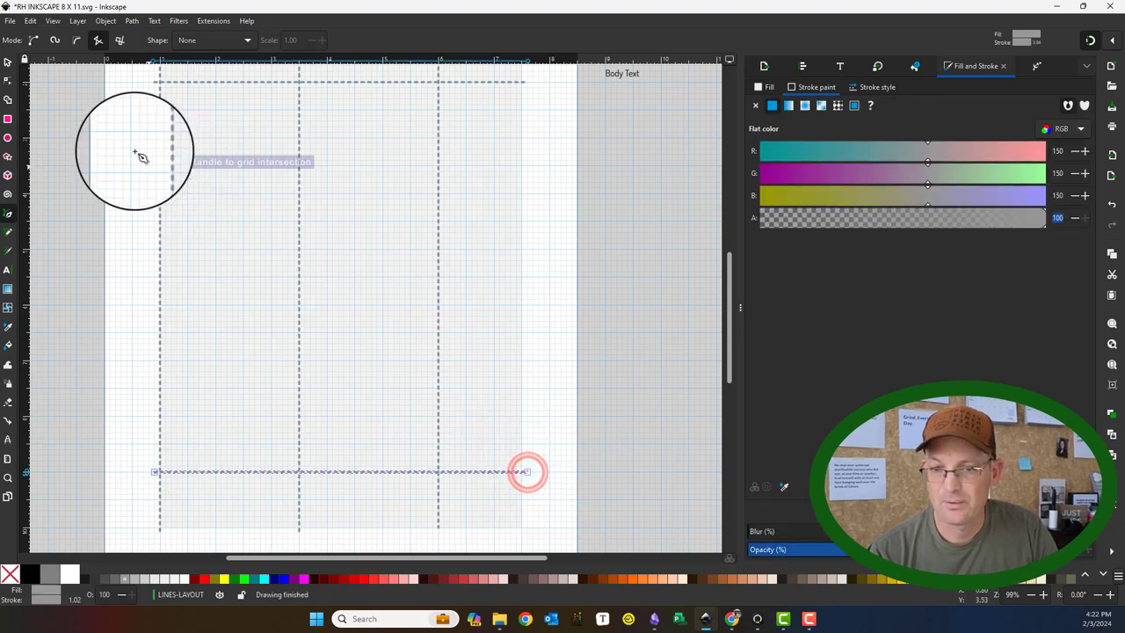
left_click(7, 61)
scroll(105, 221, "up", 4)
left_click(104, 233)
scroll(131, 211, "down", 2)
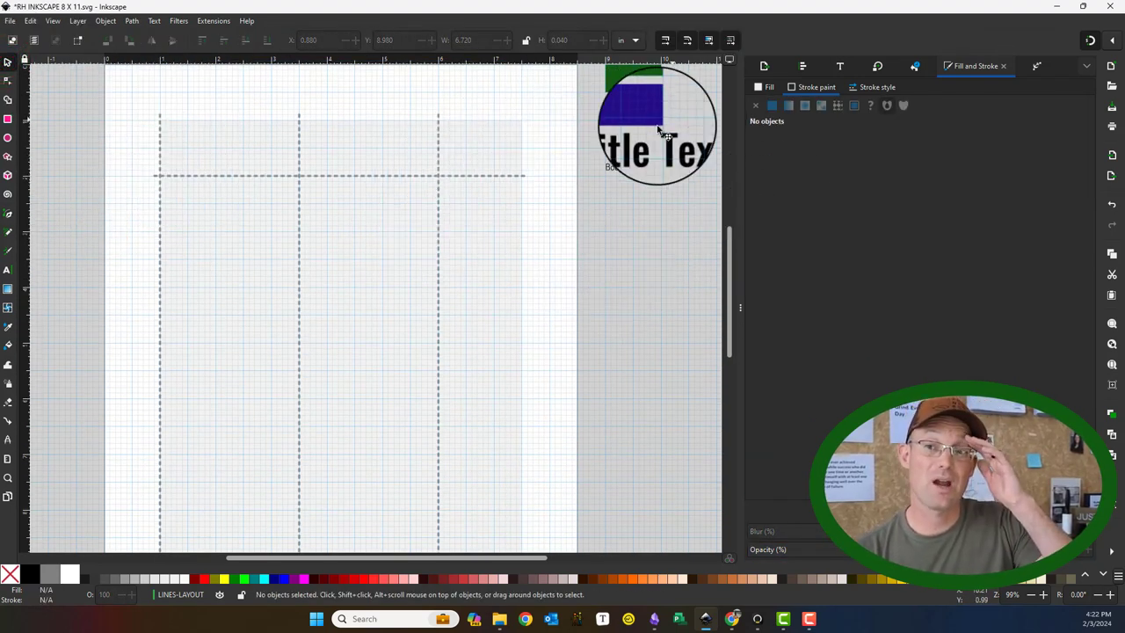
- Make IMAGES-LOGO the current layer
key("ctrl+shift+l")
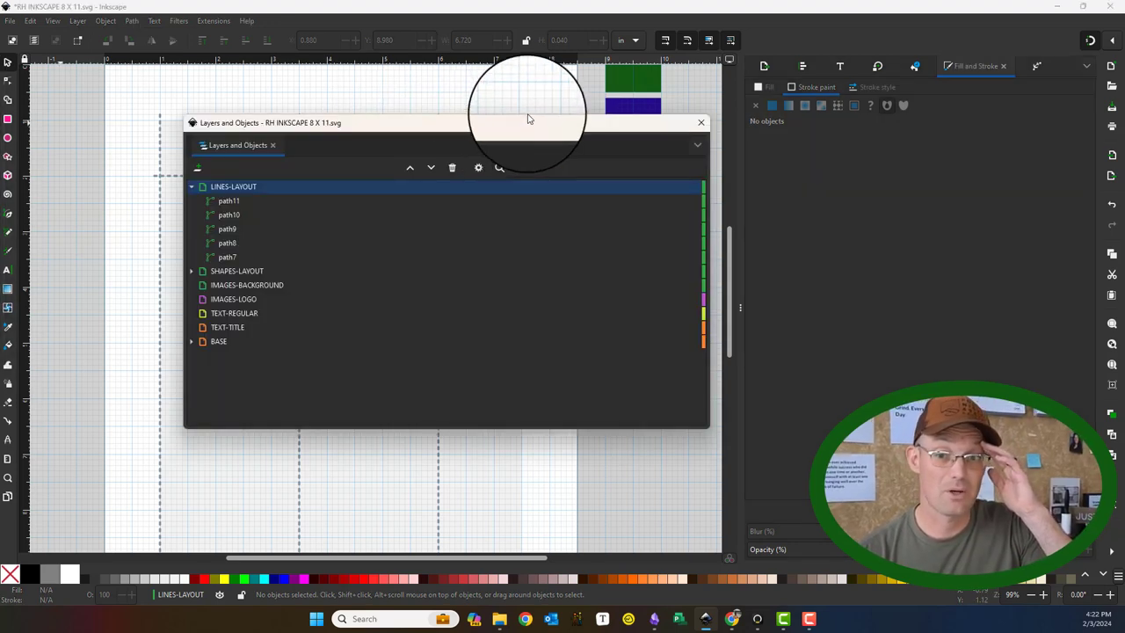
left_click(291, 285)
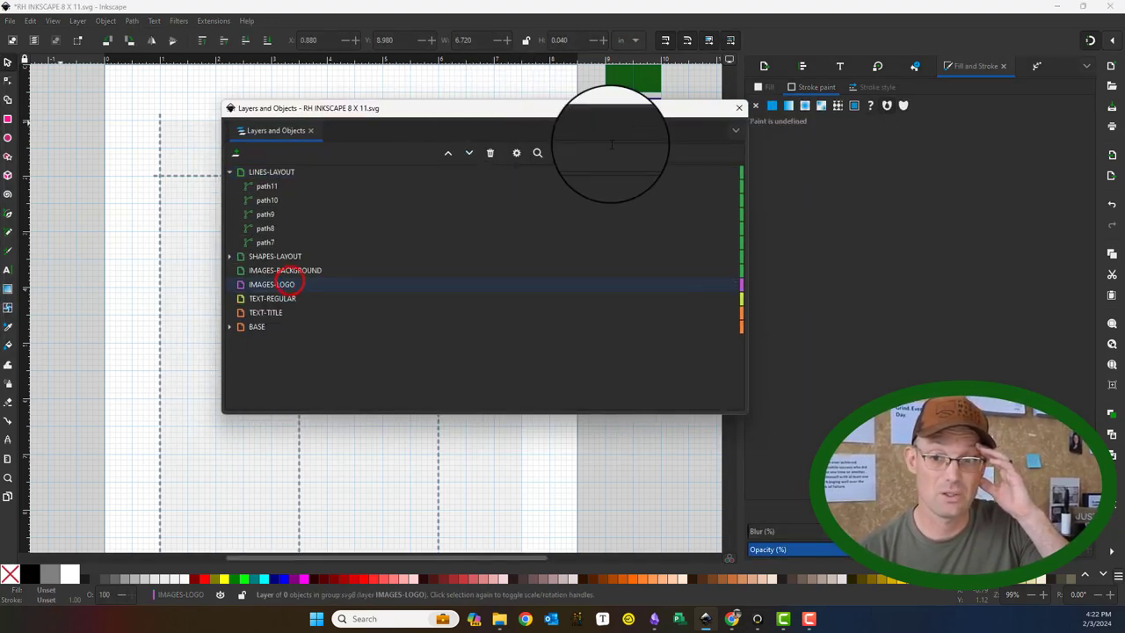
left_click_drag(646, 109, 100, 202)
key("ctrl+shift+l")
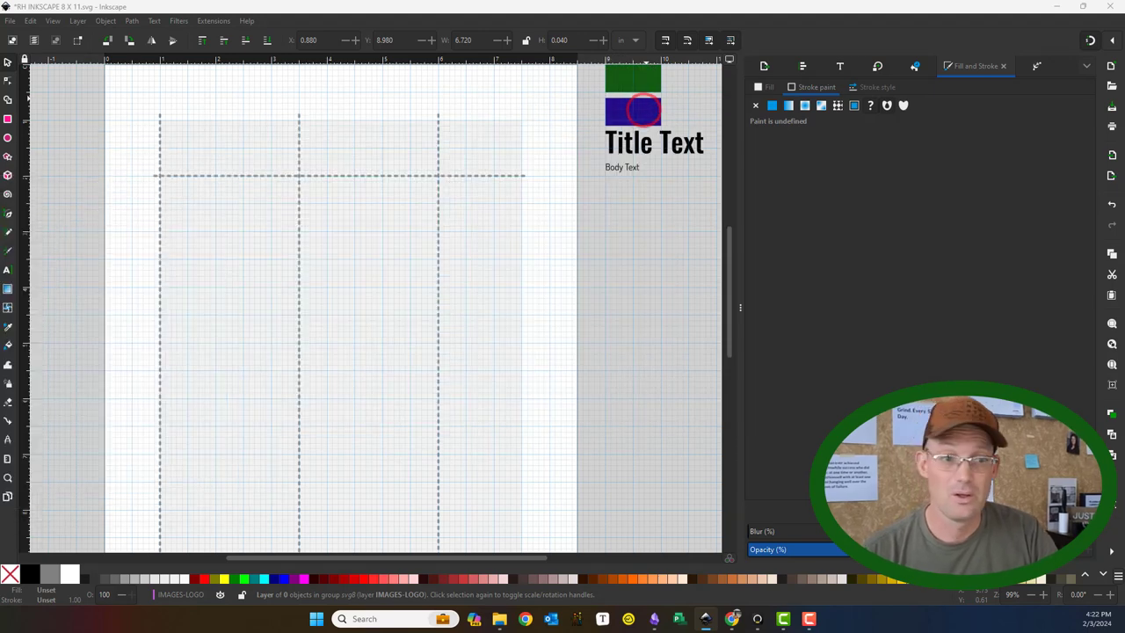
- Import the 2 RH LOGO COLORS SIMPLE logo onto the page
left_click(1111, 155)
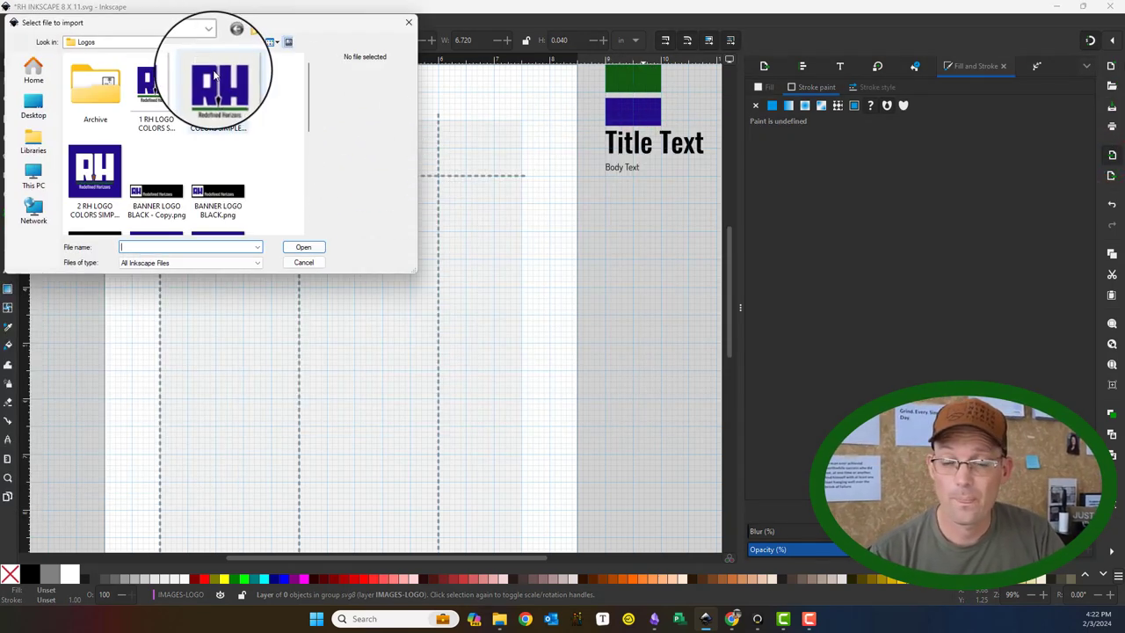
left_click(95, 172)
left_click(292, 245)
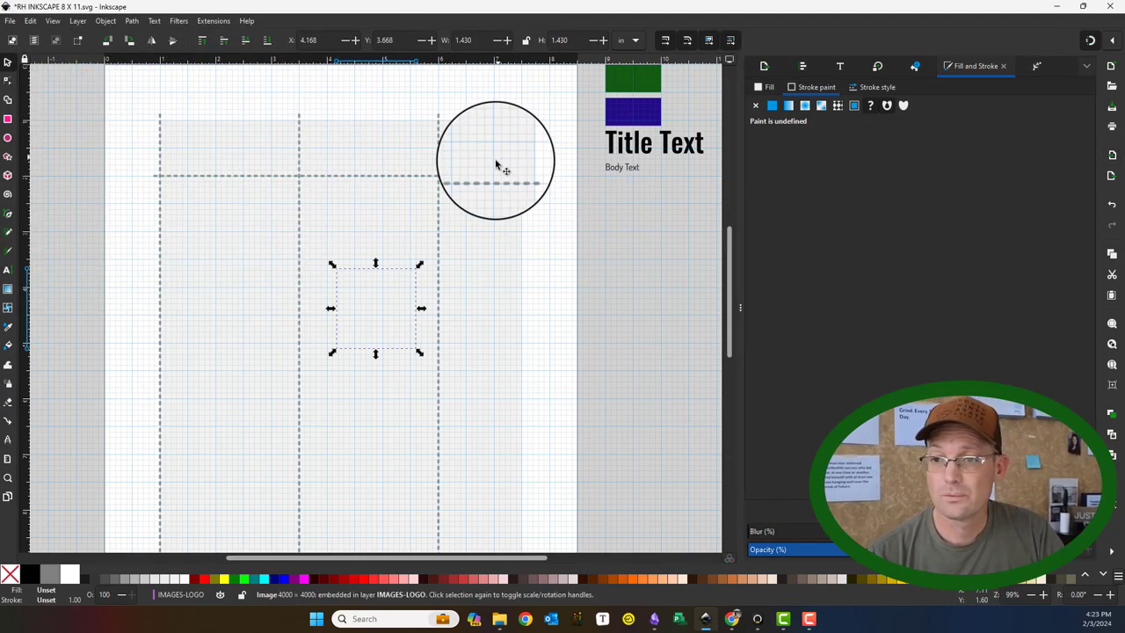
mouse_move(378, 301)
left_mouse_down()
mouse_move(419, 267)
mouse_move(376, 310)
left_mouse_up()
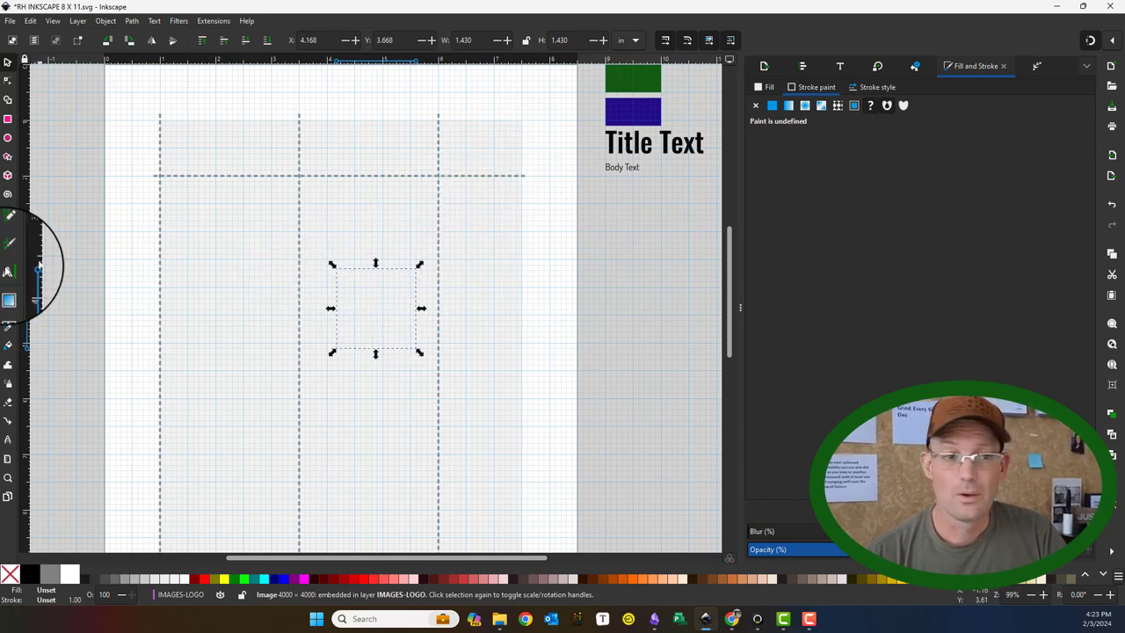
- Move IMAGES-LOGO to the top of the layer stack, with TEXT-TITLE and TEXT-REGULAR raised beneath it
key("ctrl+shift+l")
left_click(222, 310)
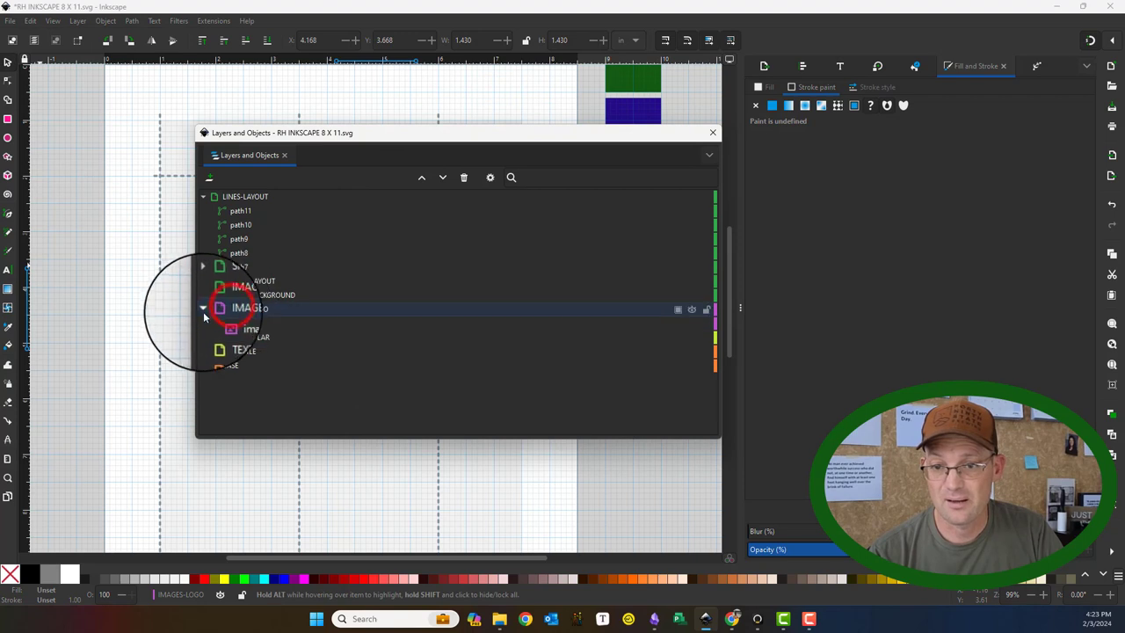
left_click(203, 310)
left_click_drag(211, 309, 243, 194)
left_click(243, 352)
left_click(250, 337, "shift")
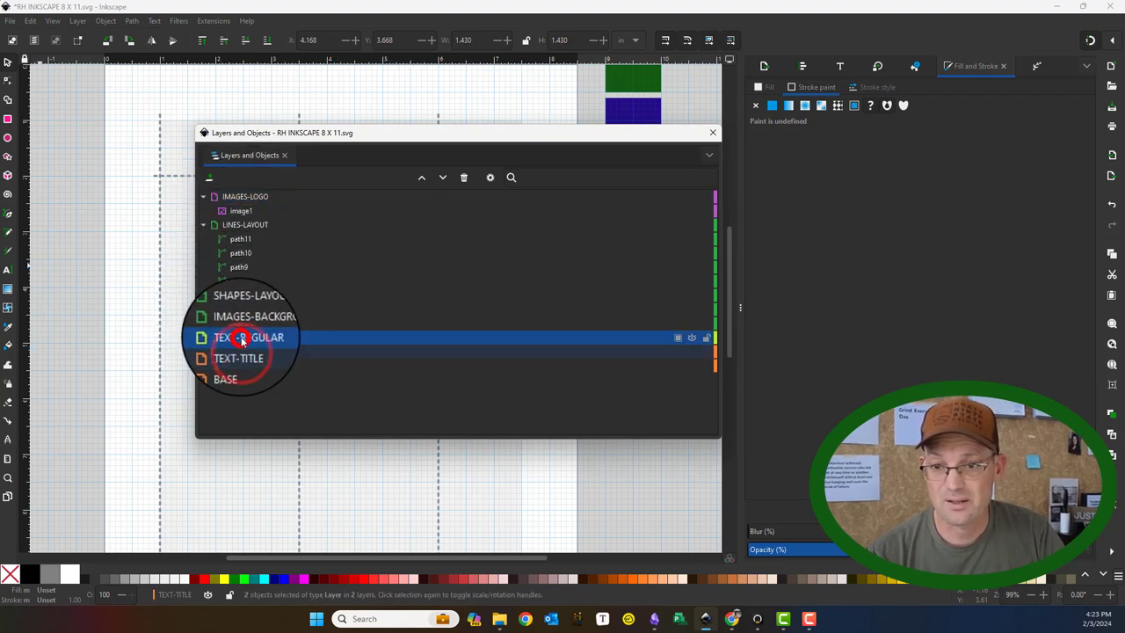
left_click_drag(250, 337, 255, 220)
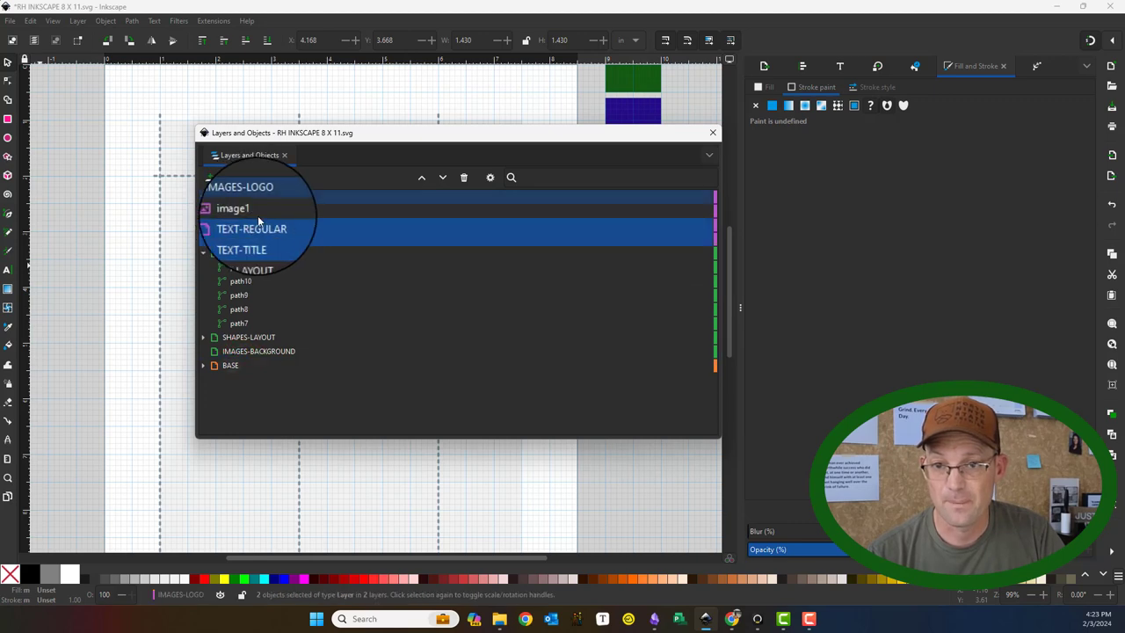
left_click(716, 134)
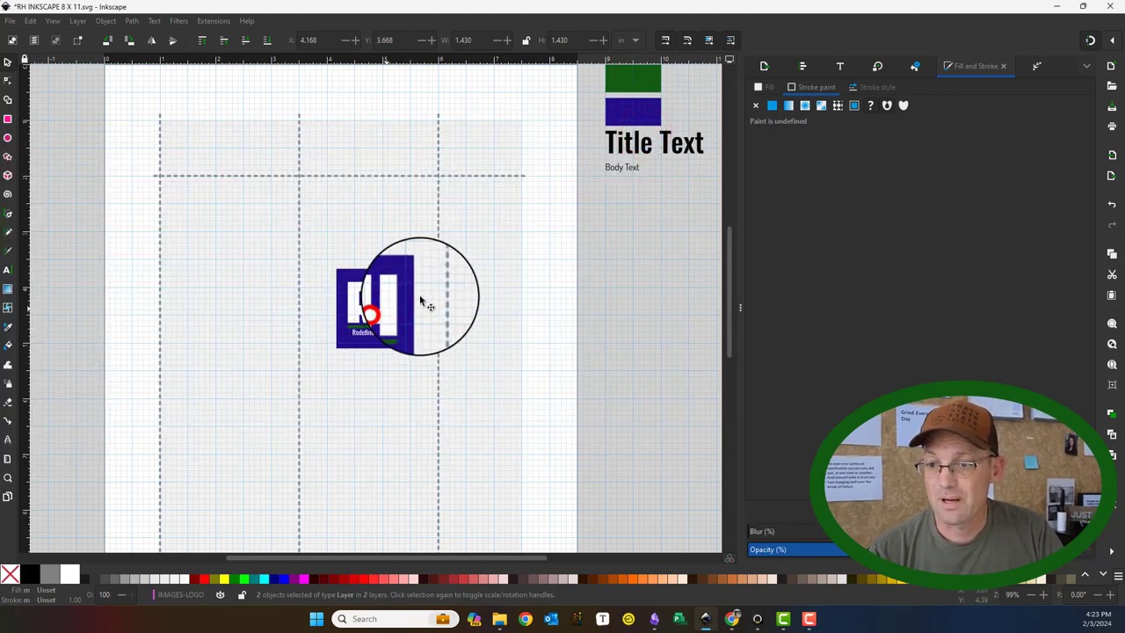
- Place the logo at the header's right and scale it to 0.8 in square
left_click_drag(420, 297, 492, 143)
scroll(525, 131, "up", 3)
left_click_drag(275, 352, 348, 257)
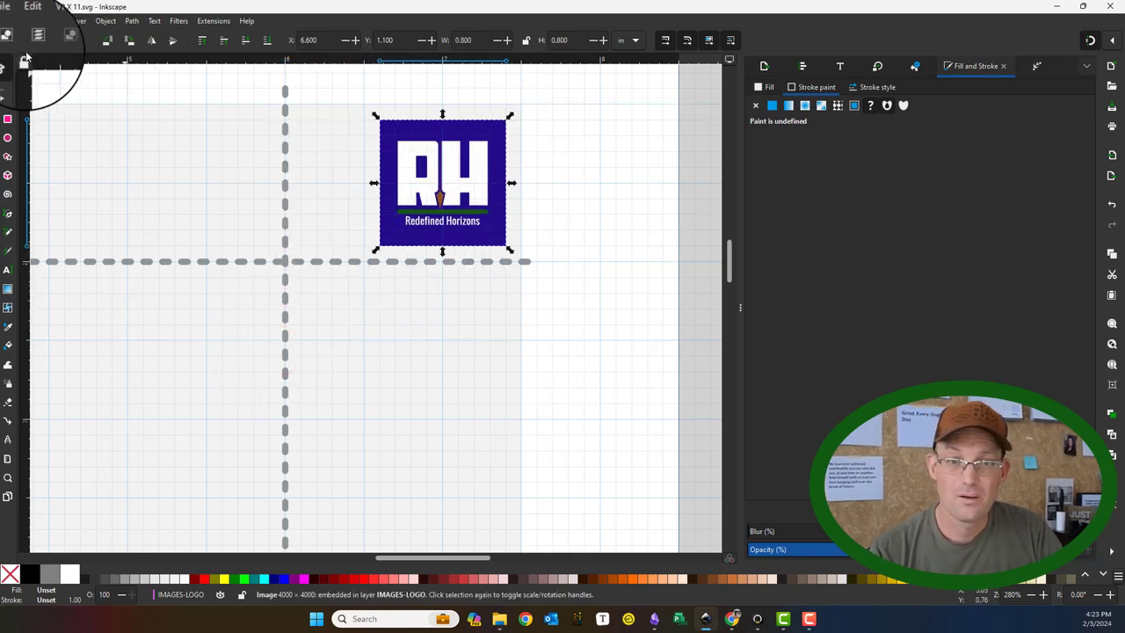
left_click(649, 376)
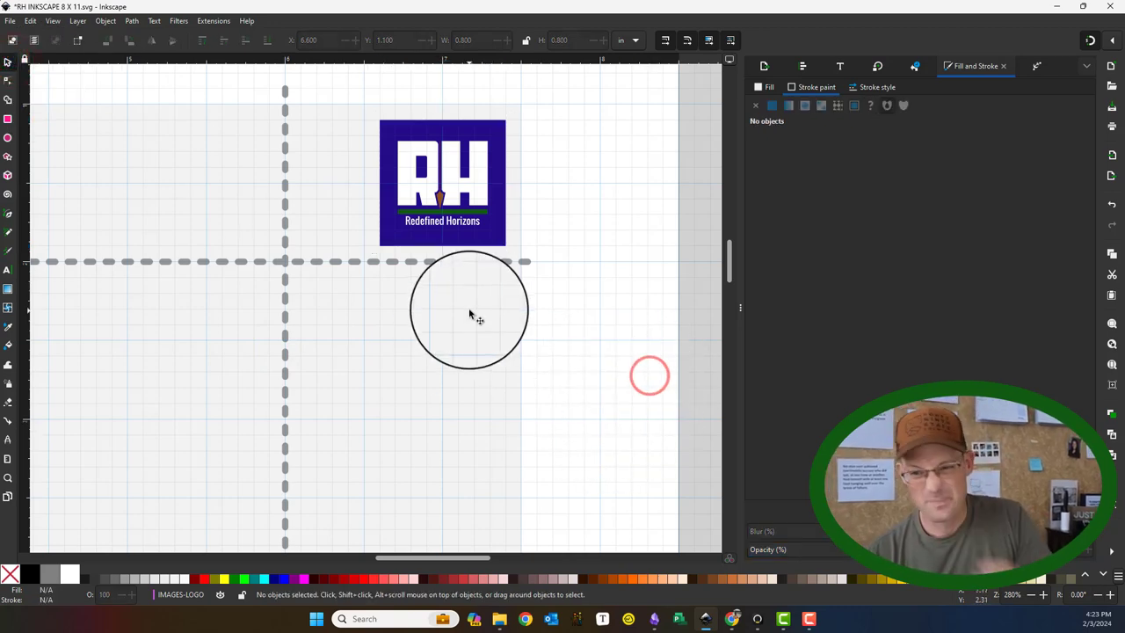
- Drag the sample Title Text from beside the page into the top-left header box
scroll(377, 326, "down", 4)
scroll(527, 276, "up", 2)
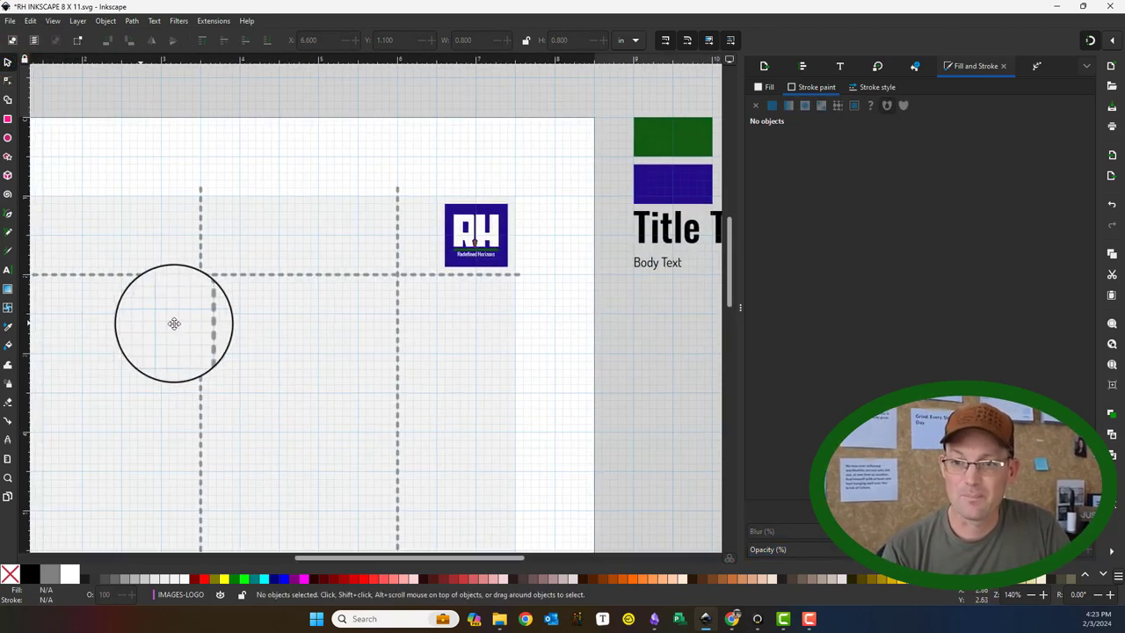
left_click(697, 236)
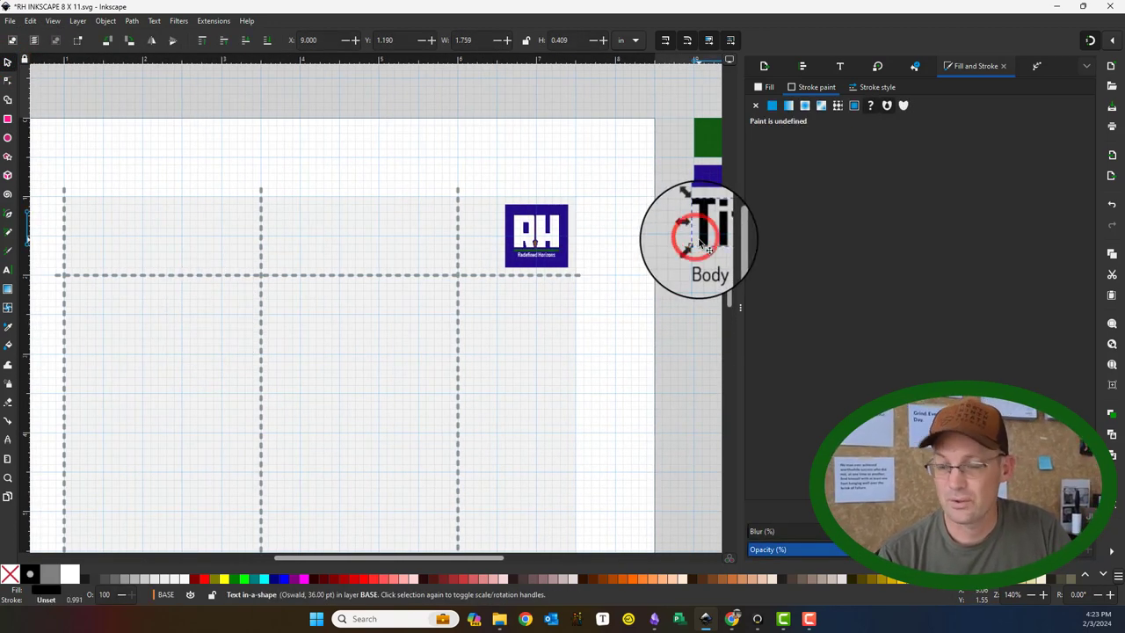
left_click_drag(709, 248, 66, 232)
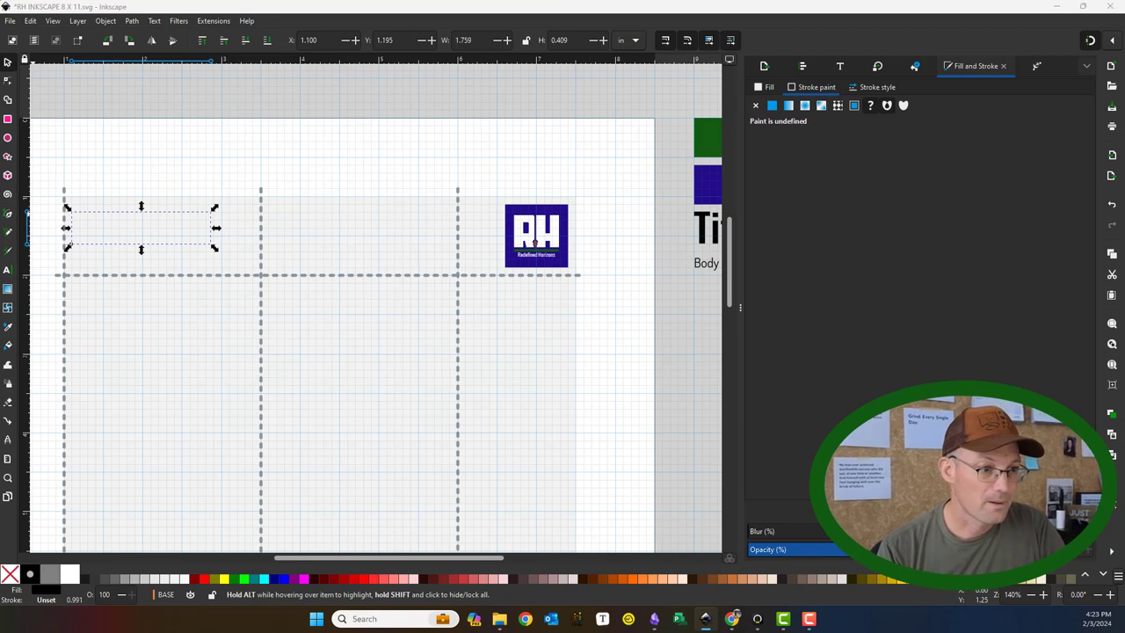
left_click(160, 264)
left_click(152, 369)
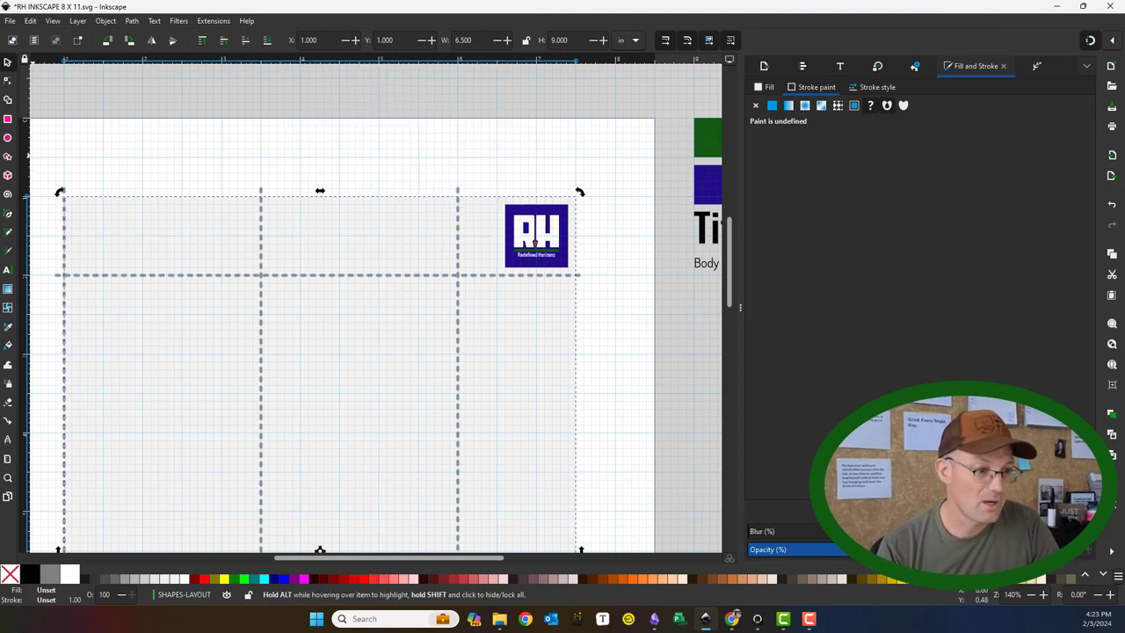
- Move the Title Text up to its visible layer and nudge it slightly upward
left_click(707, 229)
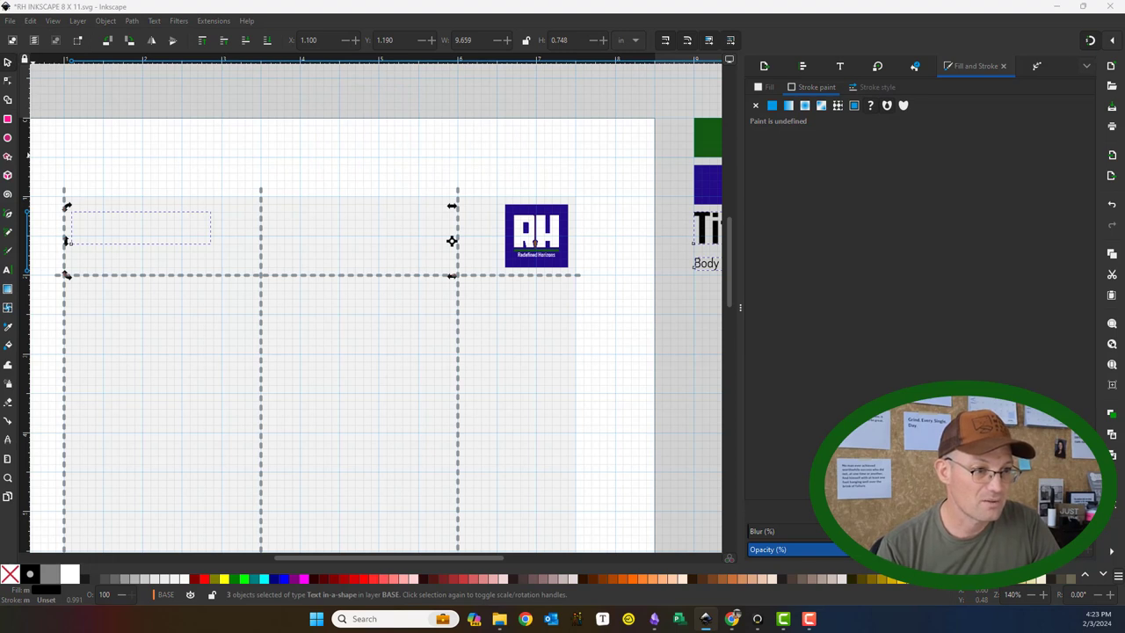
key("shift+Page_Up")
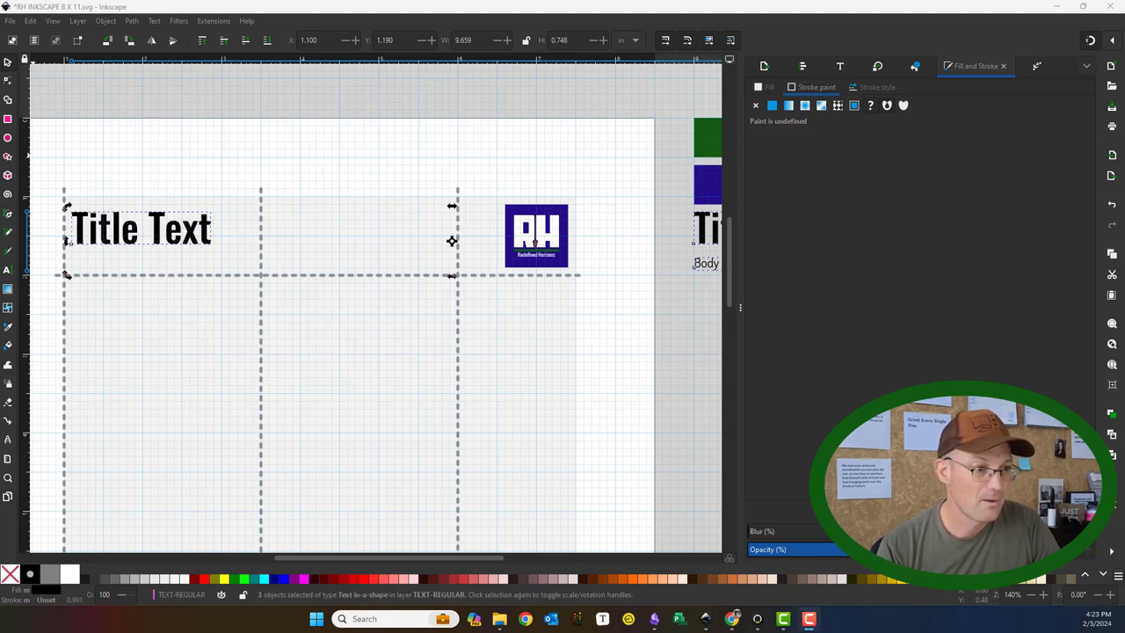
left_click(101, 238)
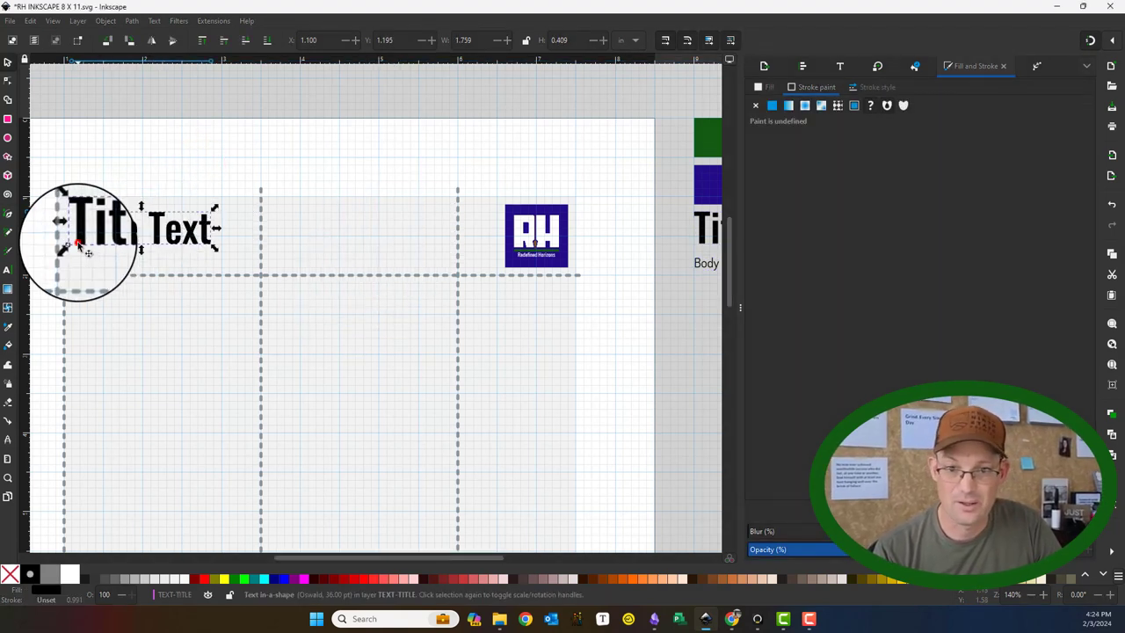
left_click_drag(95, 248, 75, 238)
scroll(95, 237, "up", 3)
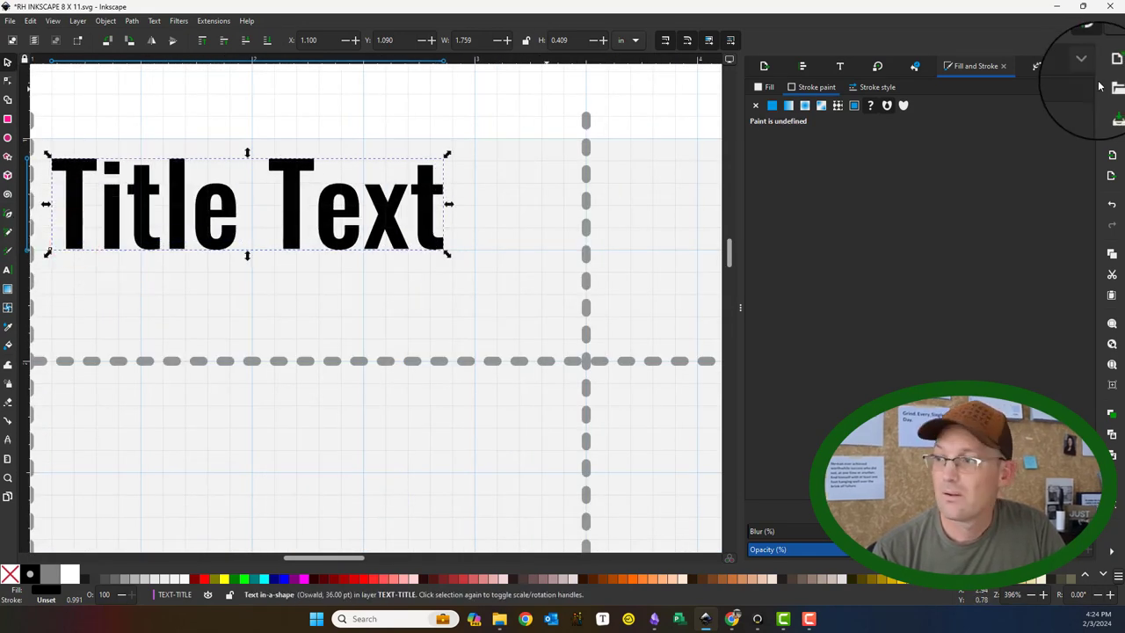
left_click(1112, 49)
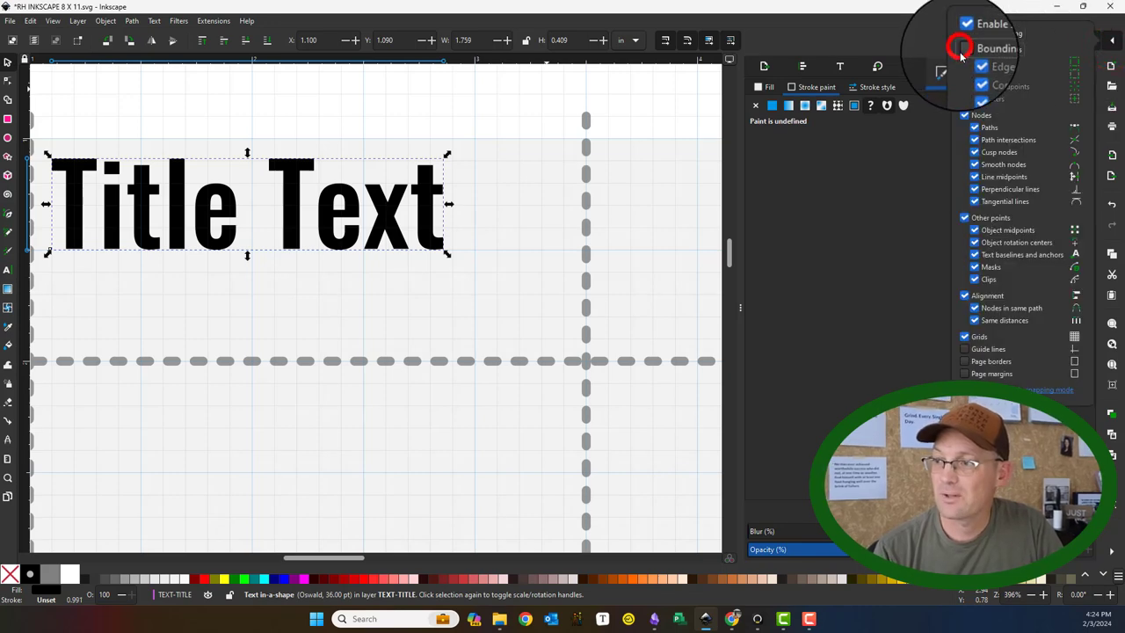
left_click(126, 126)
left_click_drag(70, 235, 81, 244)
left_click(213, 114)
scroll(377, 164, "down", 3)
scroll(283, 195, "up", 1)
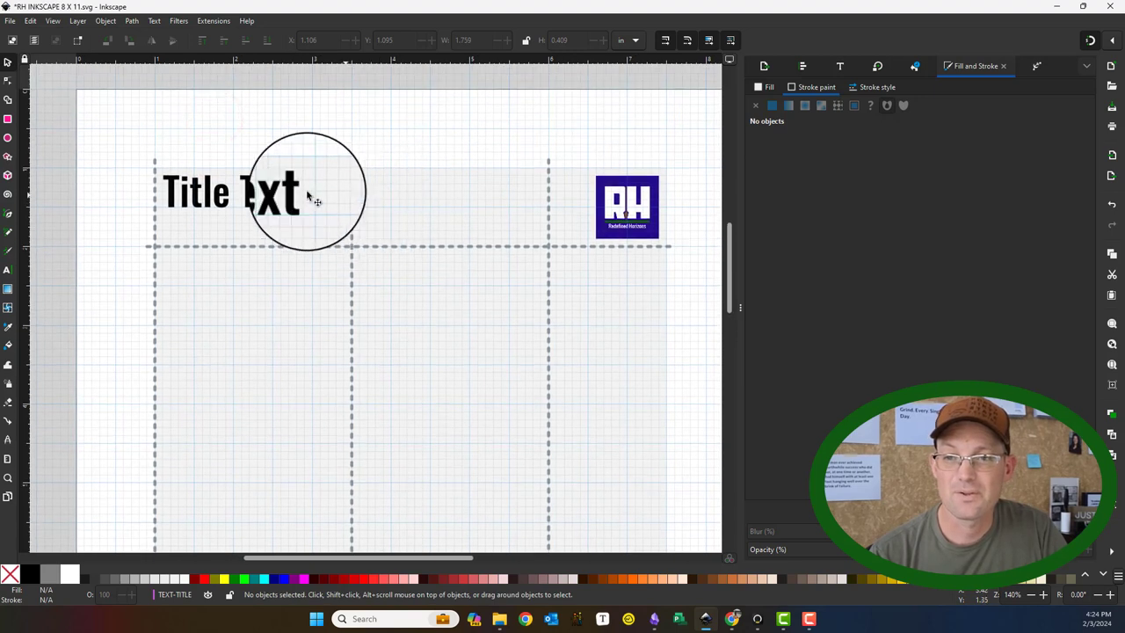
left_click(249, 198)
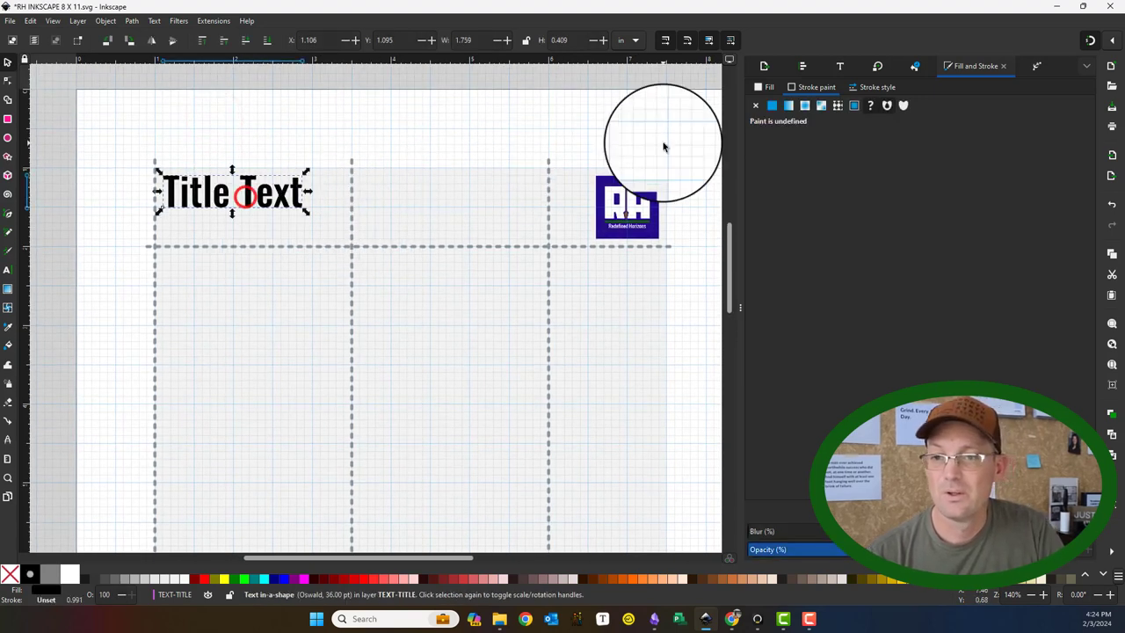
left_click(847, 67)
left_click(831, 86)
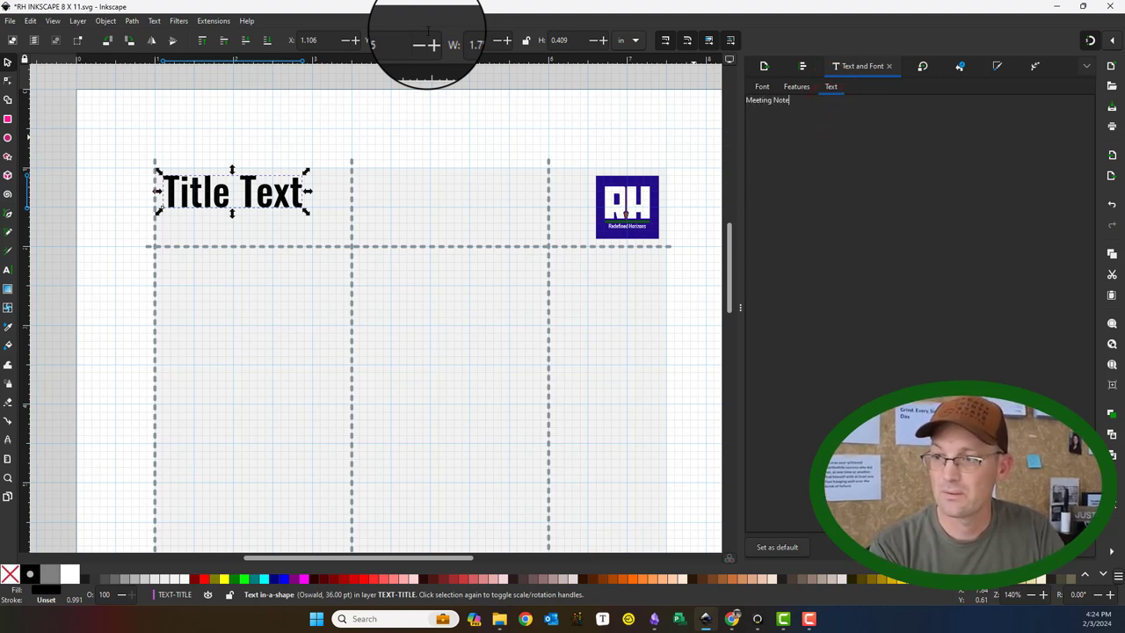
left_click(1071, 561)
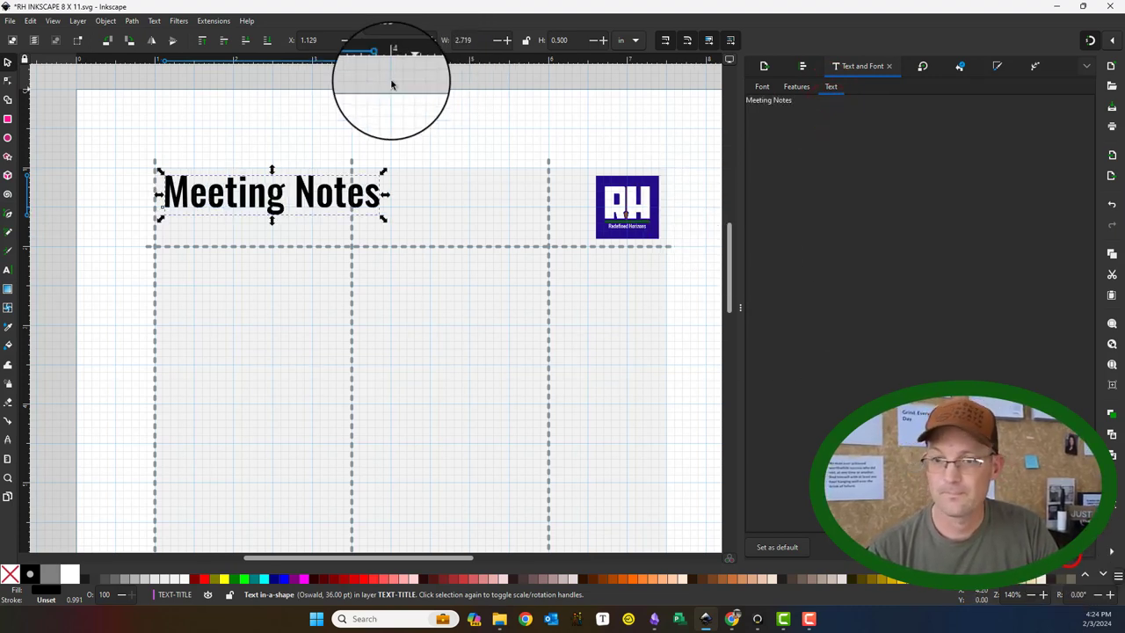
left_click(380, 120)
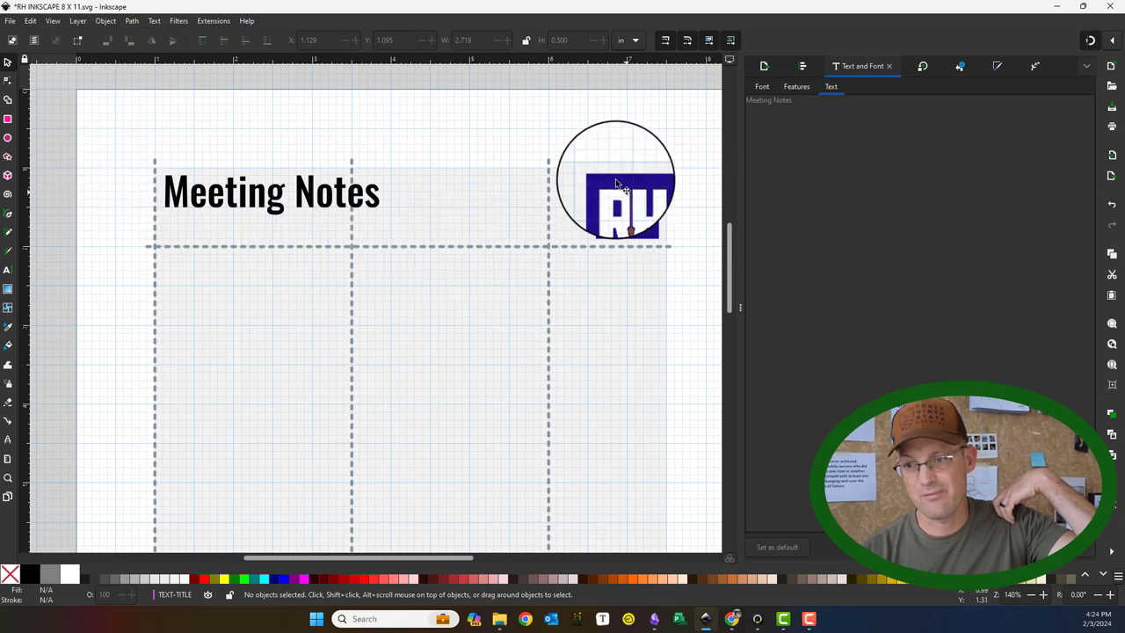
scroll(149, 233, "down", 4)
scroll(202, 257, "up", 3)
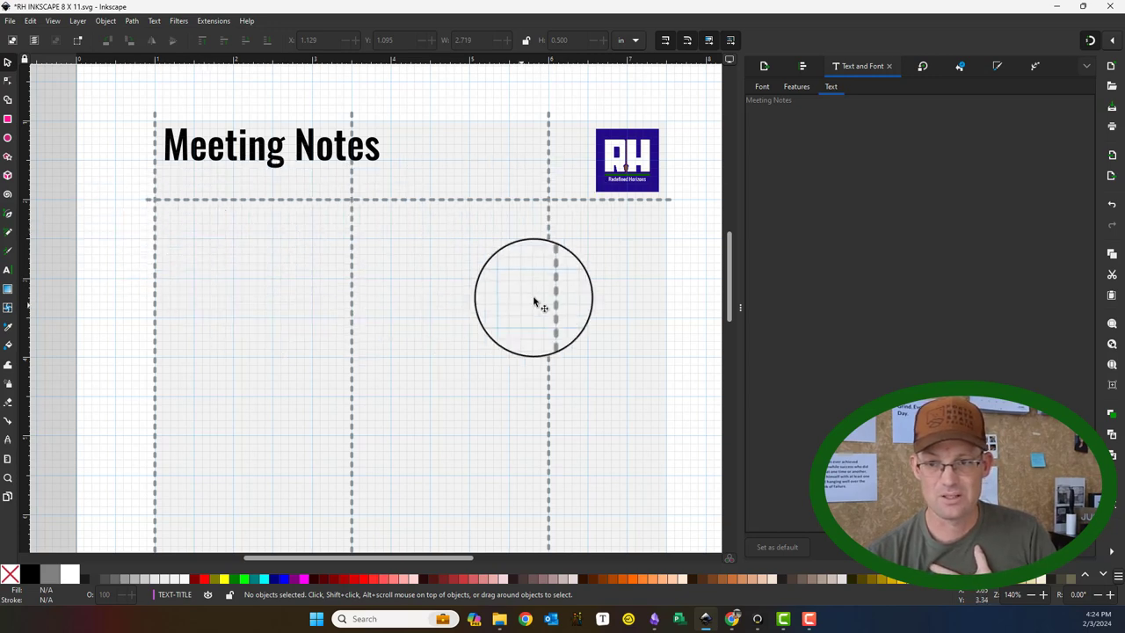
scroll(333, 325, "down", 2)
scroll(307, 249, "up", 1)
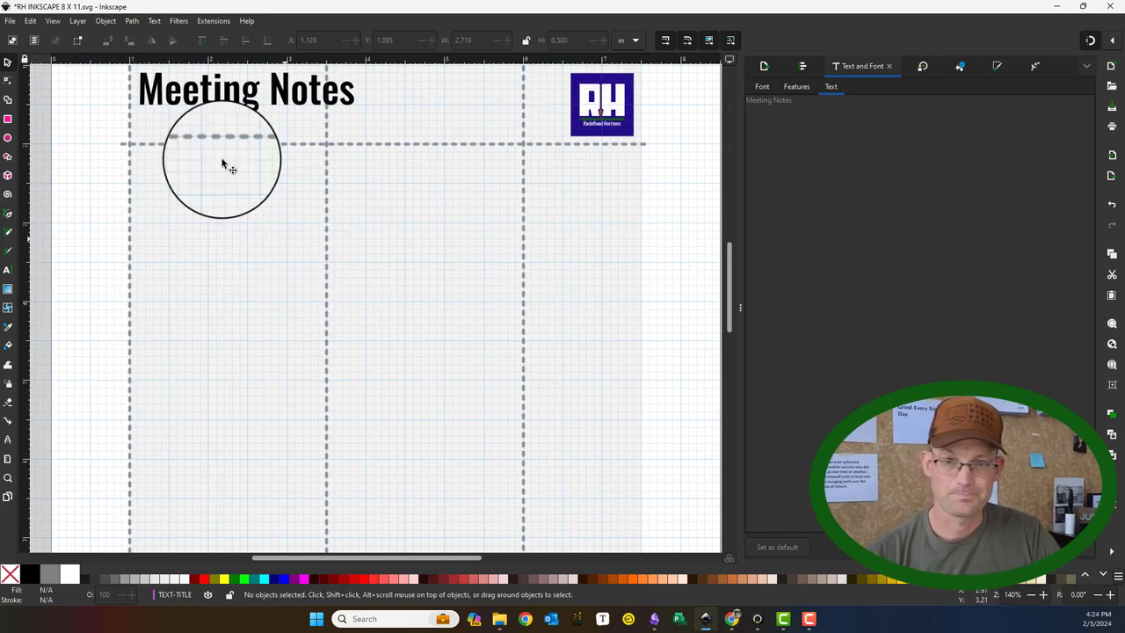
- Duplicate the Meeting Notes title 0.8 in below and set the copy to 16 pt
left_click(172, 97)
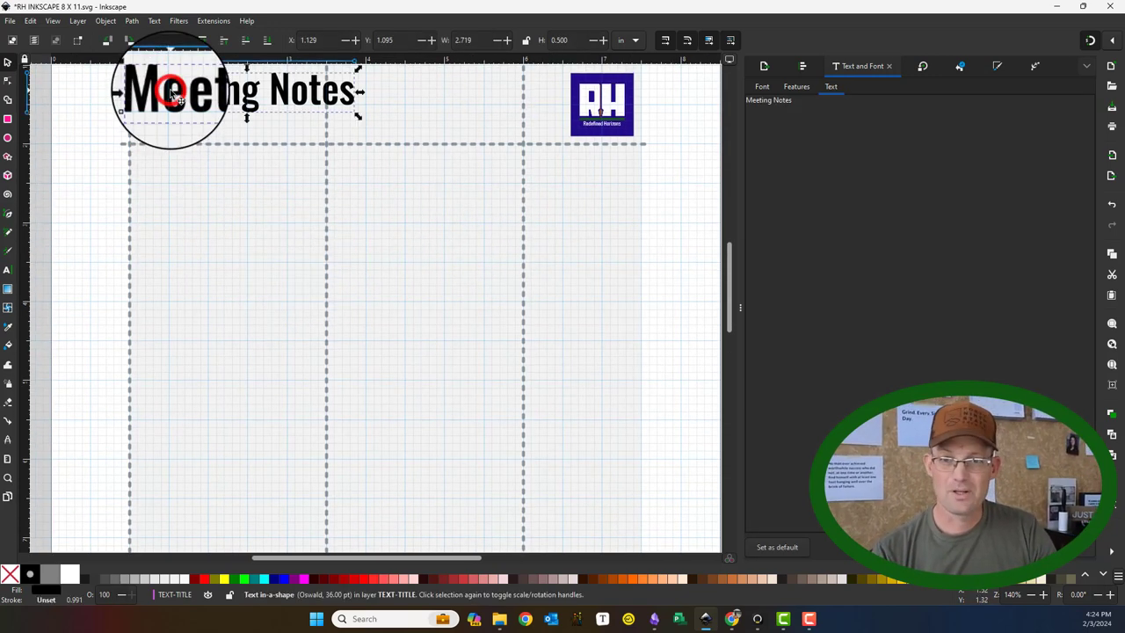
key("ctrl+d")
left_click_drag(154, 101, 151, 182)
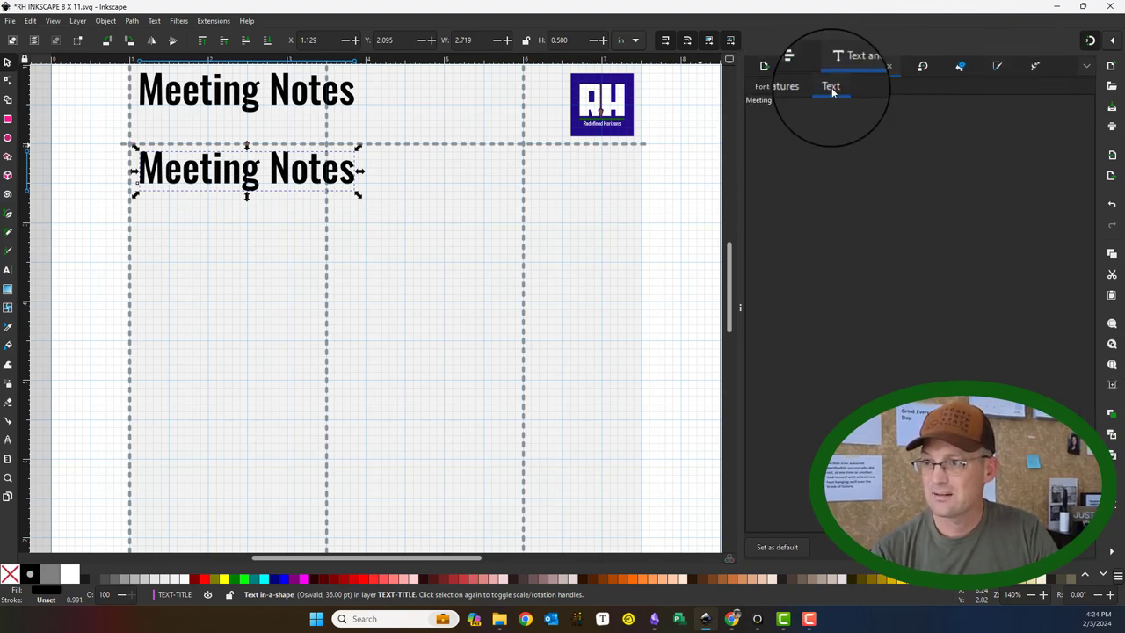
left_click(767, 87)
left_click(1082, 304)
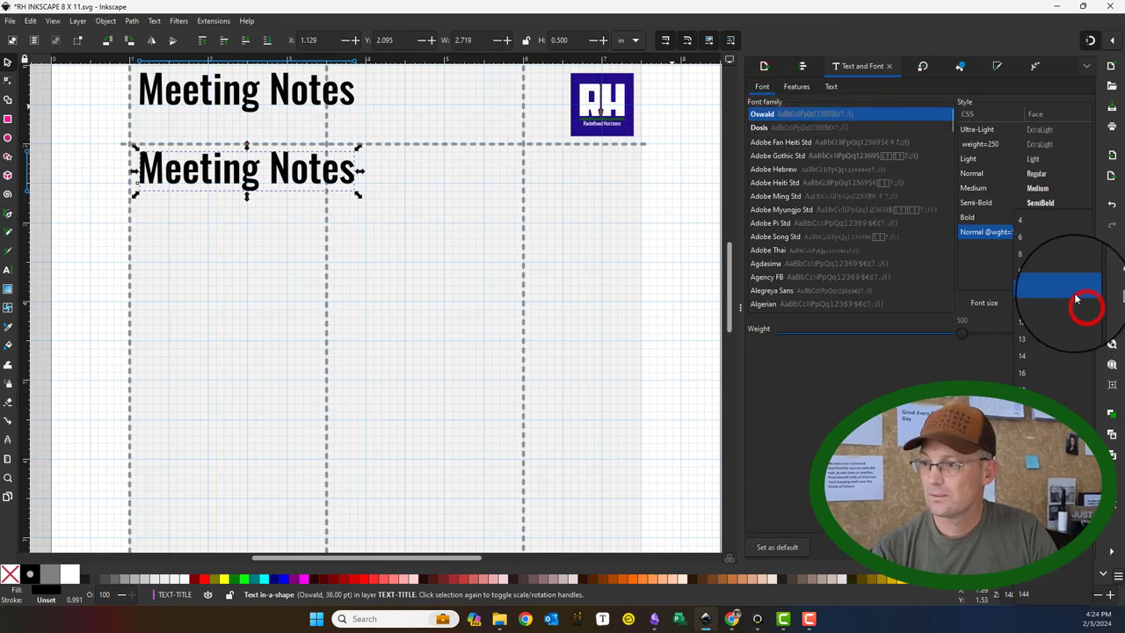
left_click(1040, 375)
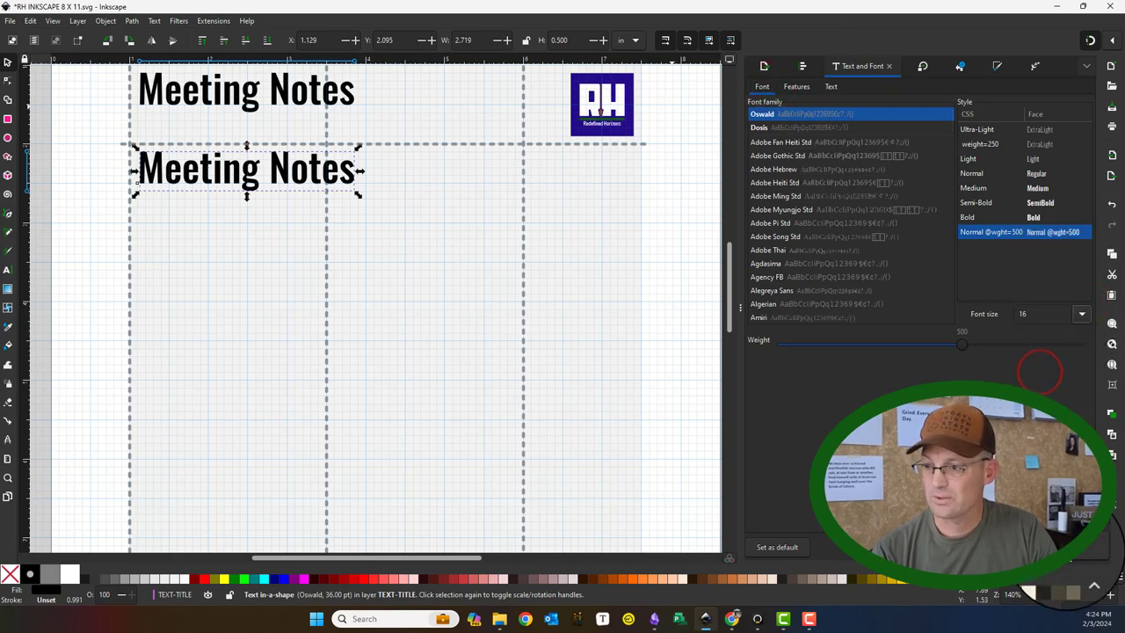
scroll(151, 182, "up", 3)
left_click_drag(144, 187, 126, 173)
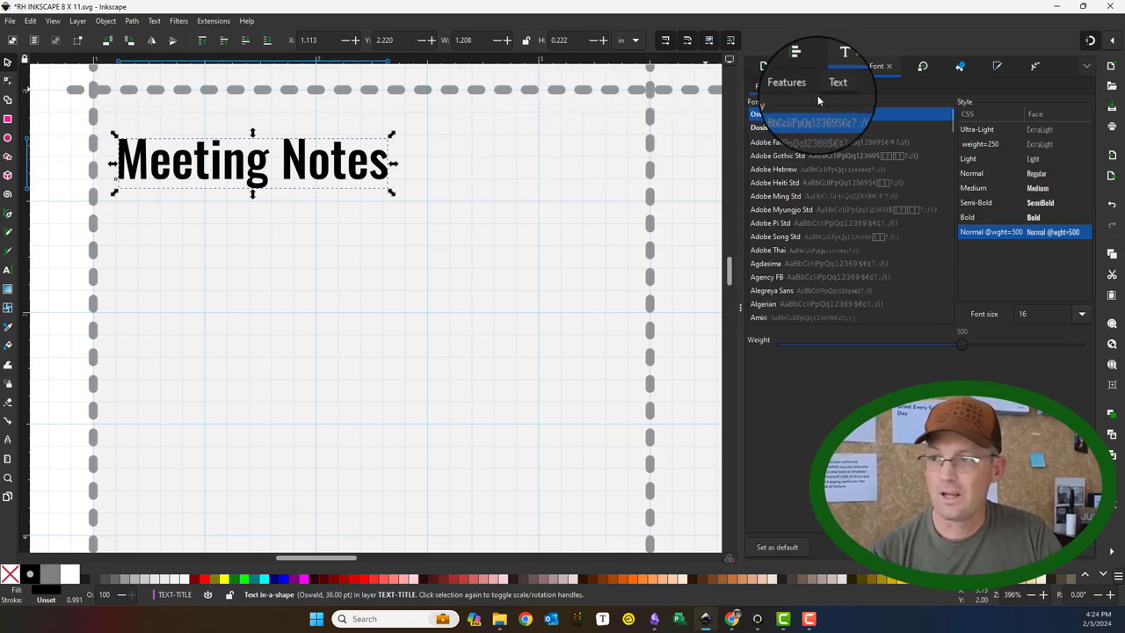
- Change the copy's wording to Attendees and apply it
left_click(830, 88)
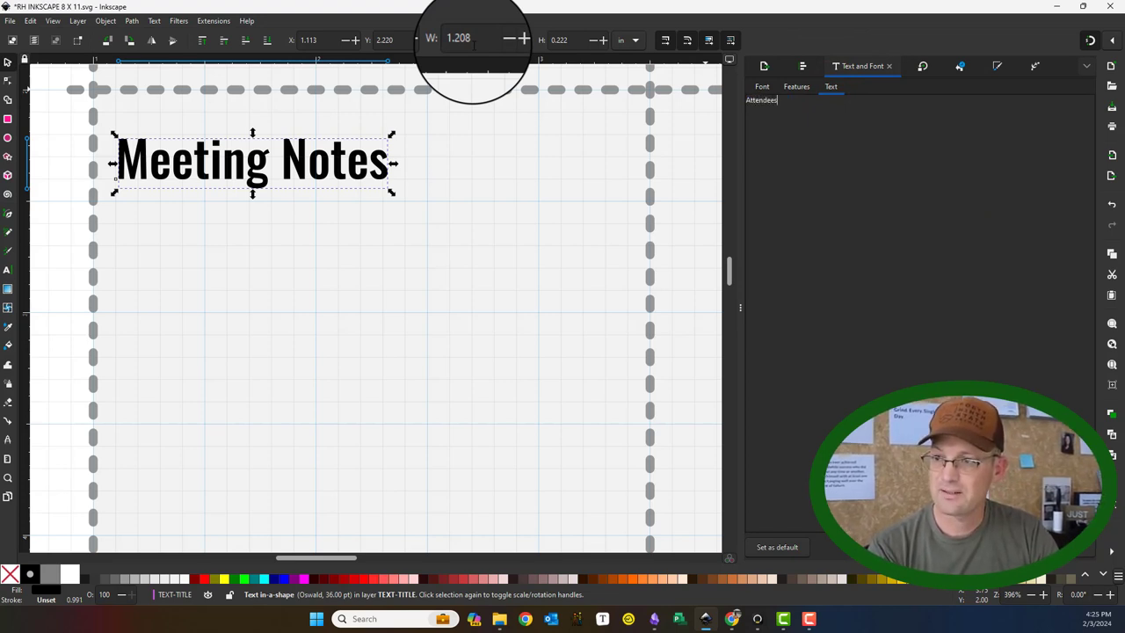
left_click(1077, 547)
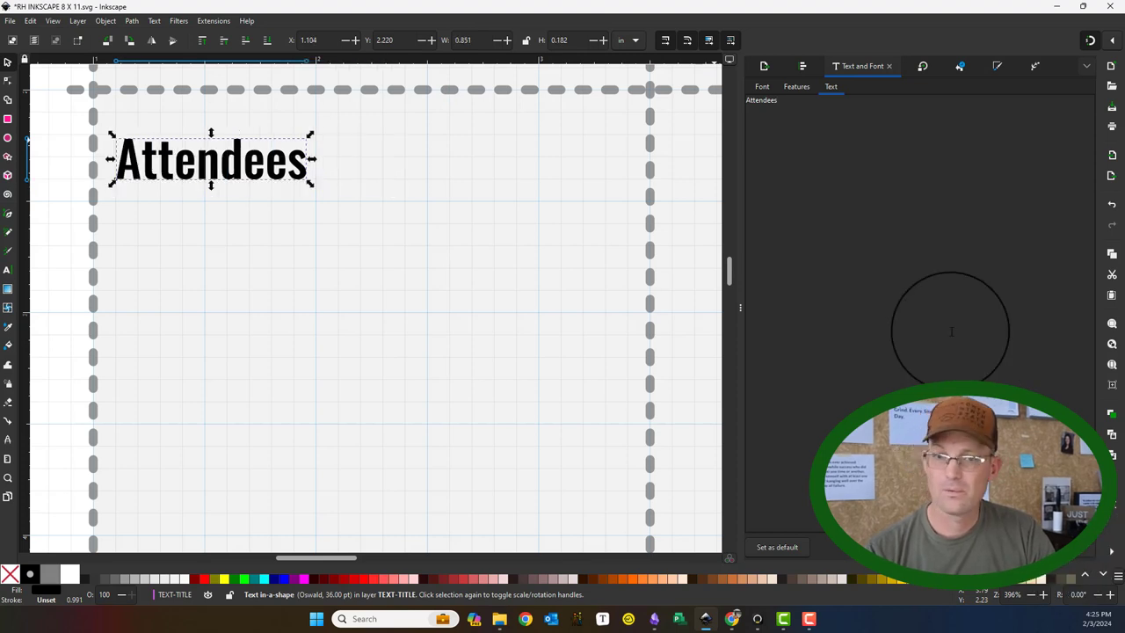
scroll(236, 231, "down", 1)
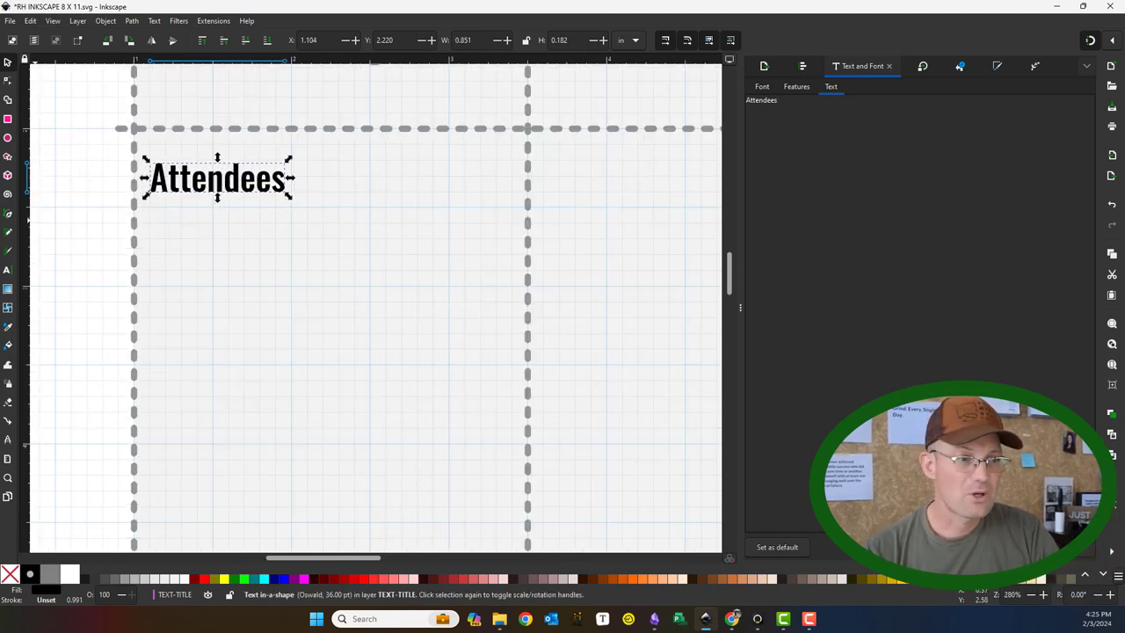
left_click(10, 20)
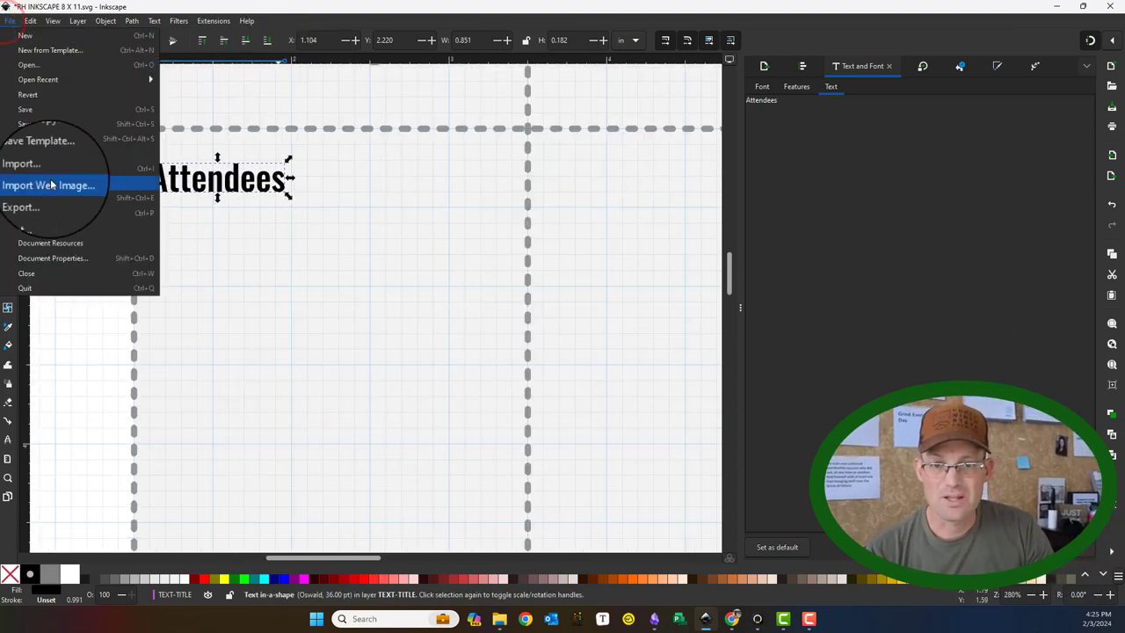
- Switch the document grid units to inches in Document Properties
left_click(54, 259)
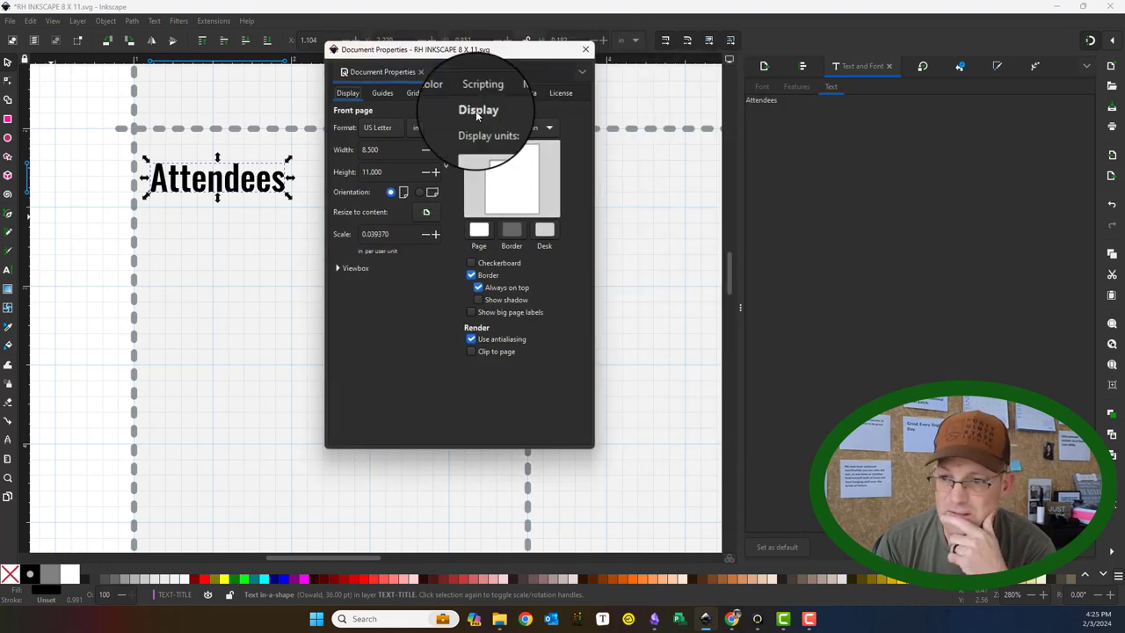
left_click(413, 93)
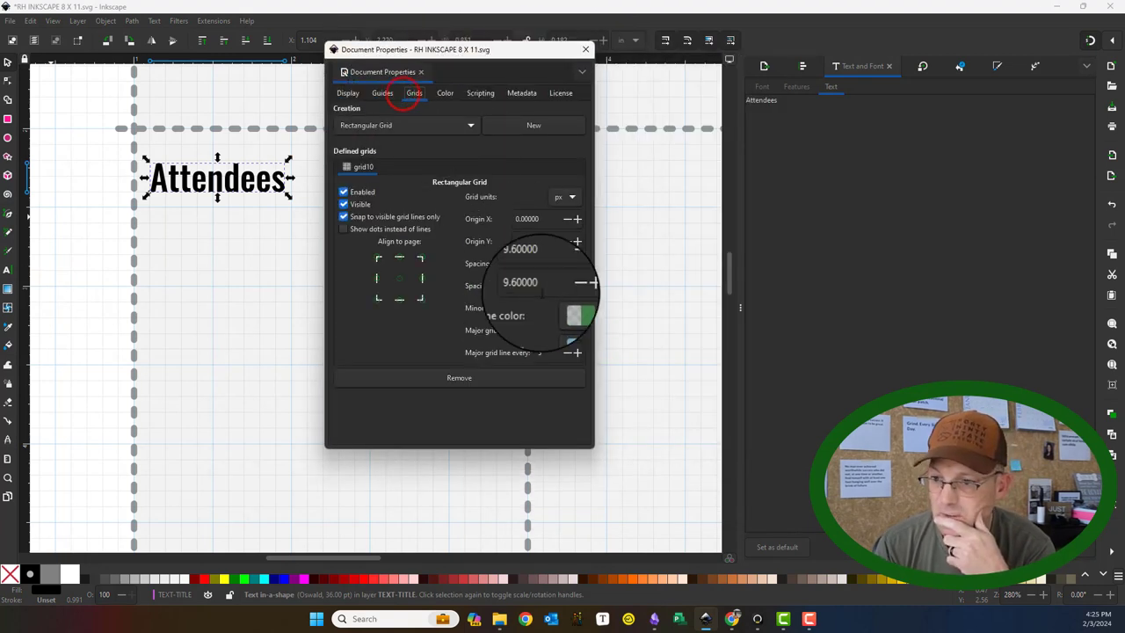
left_click(562, 197)
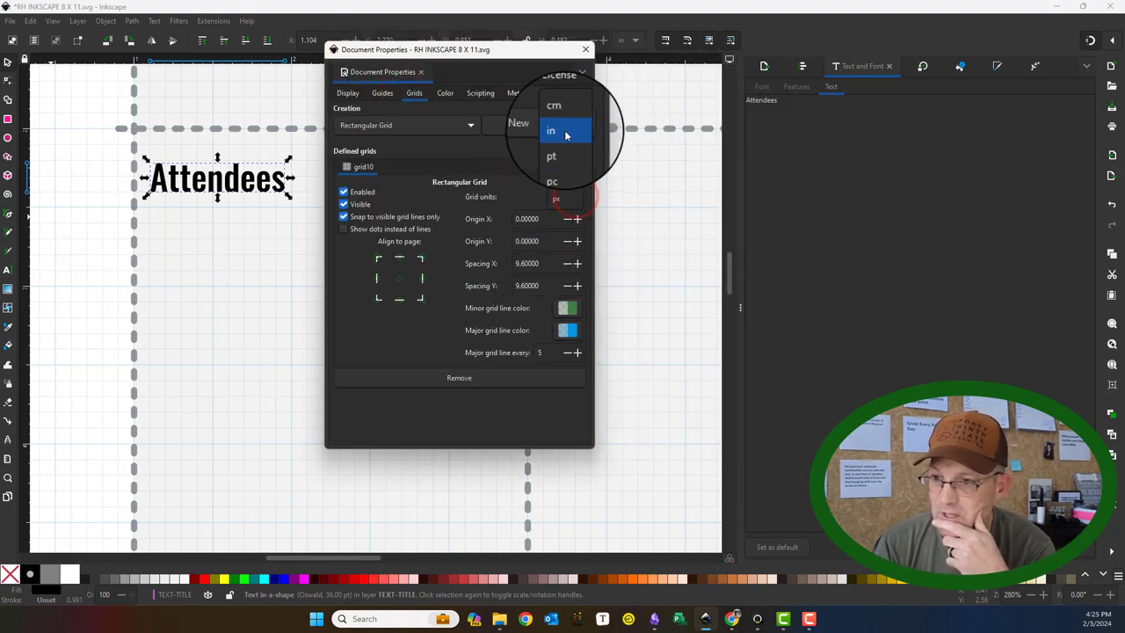
left_click(564, 130)
double_click(541, 287)
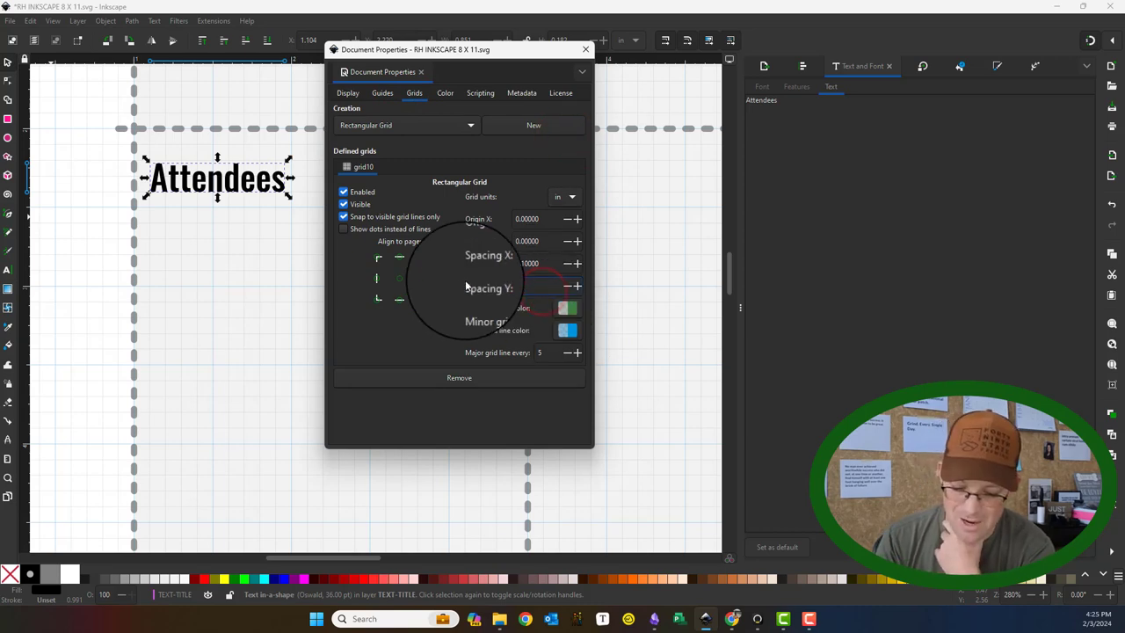
left_click(586, 49)
- Move the Attendees heading up about 0.2 in and set its font size to 14 pt
left_click_drag(158, 196, 163, 167)
scroll(158, 163, "up", 3)
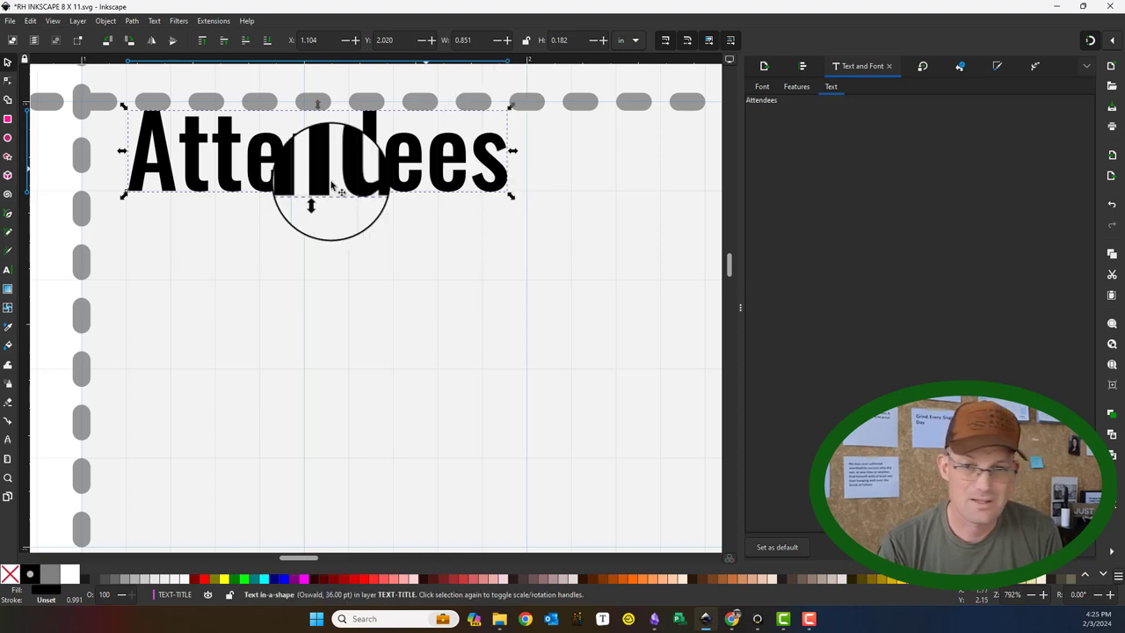
left_click(762, 86)
left_click(1083, 318)
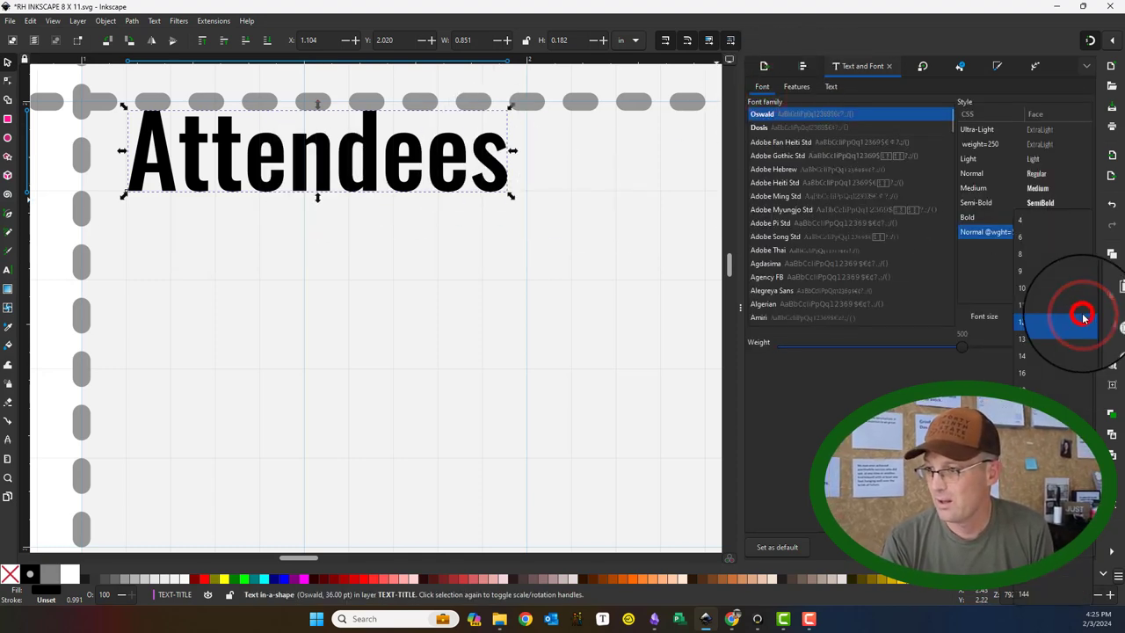
left_click(1065, 357)
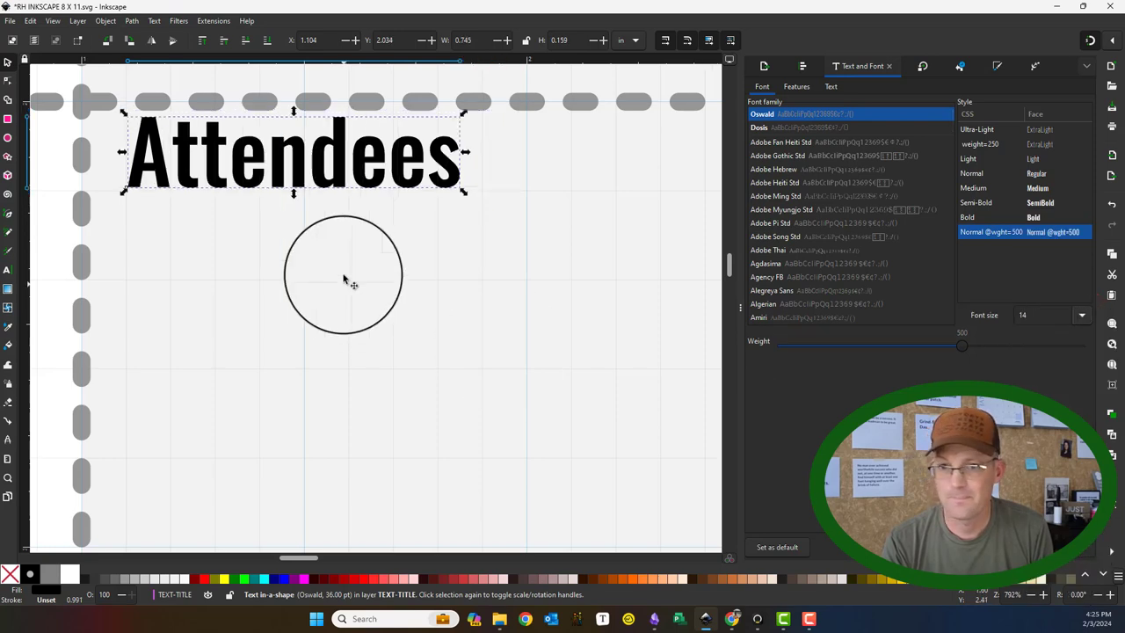
left_click(334, 294)
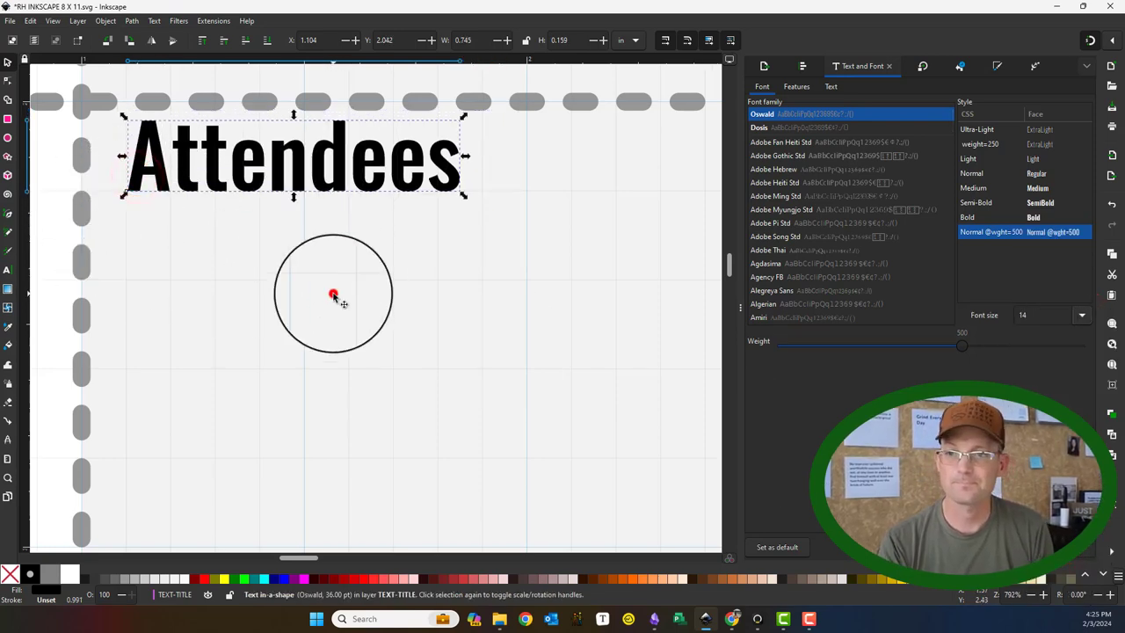
scroll(230, 244, "down", 4, "ctrl")
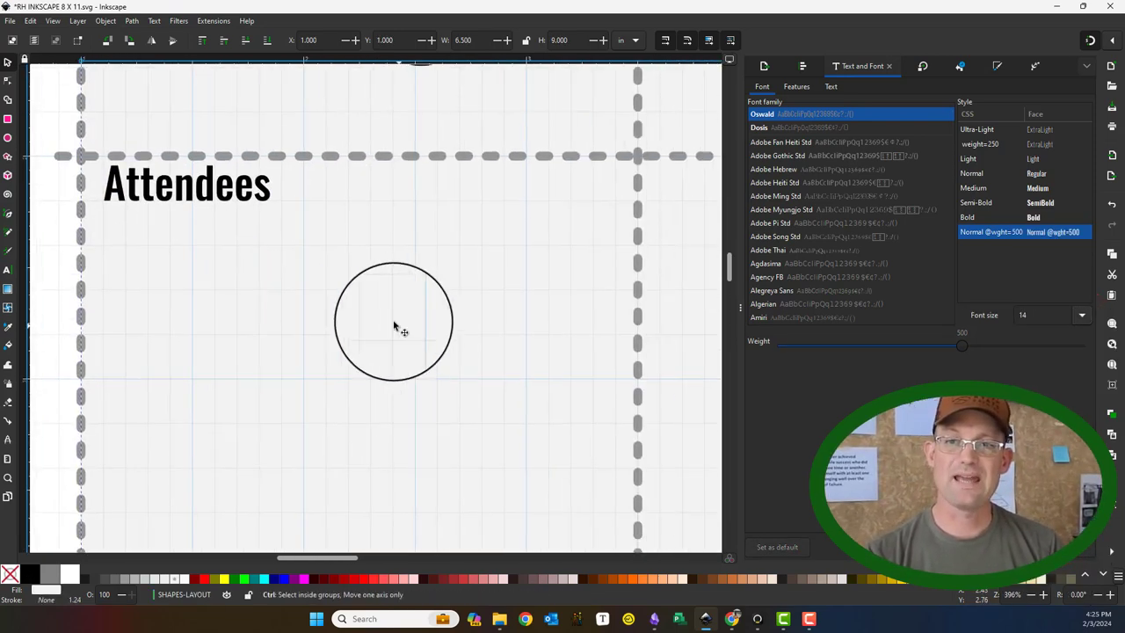
- Set the grid to inches with vertical spacing 0.1 in, giving square 0.1 in cells
scroll(434, 327, "right", 5)
scroll(252, 194, "left", 3)
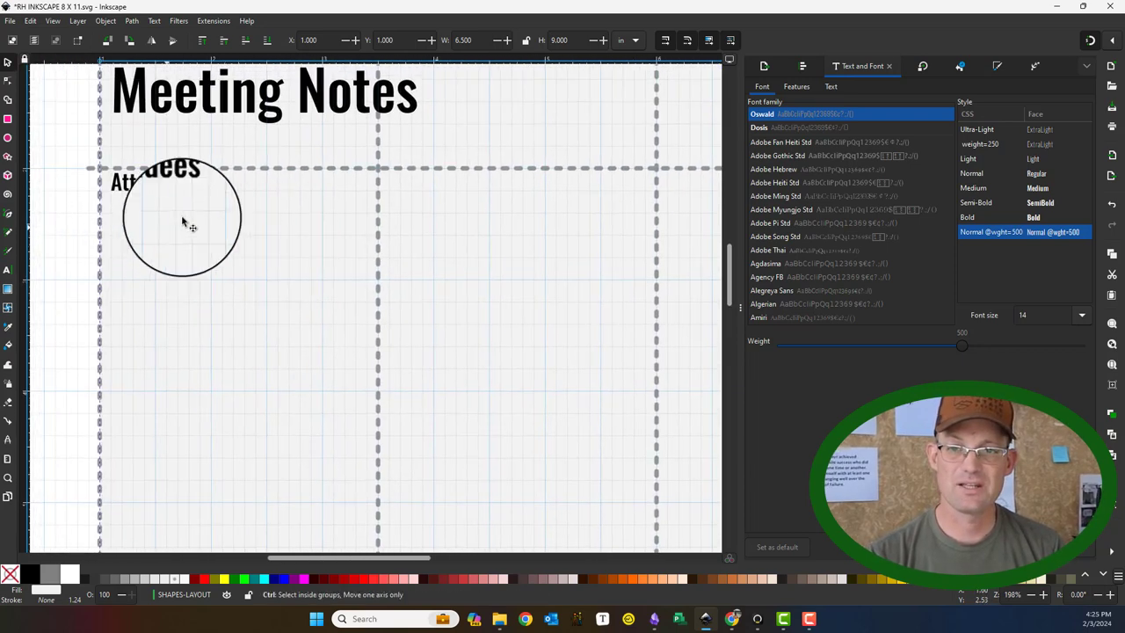
scroll(427, 313, "right", 4)
scroll(463, 296, "left", 5)
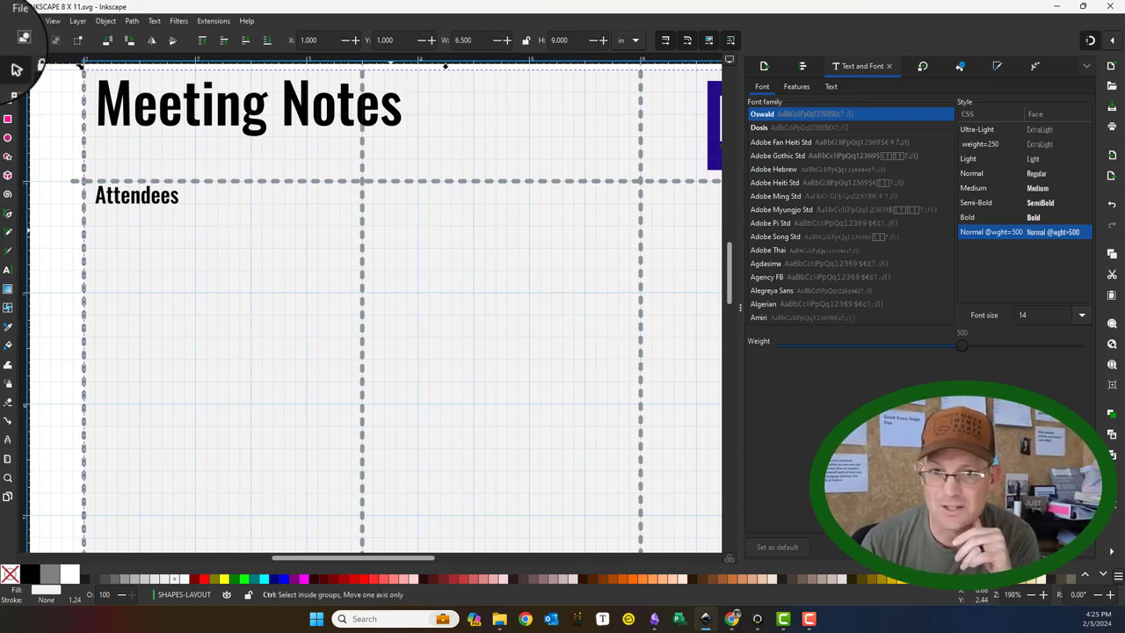
left_click(12, 21)
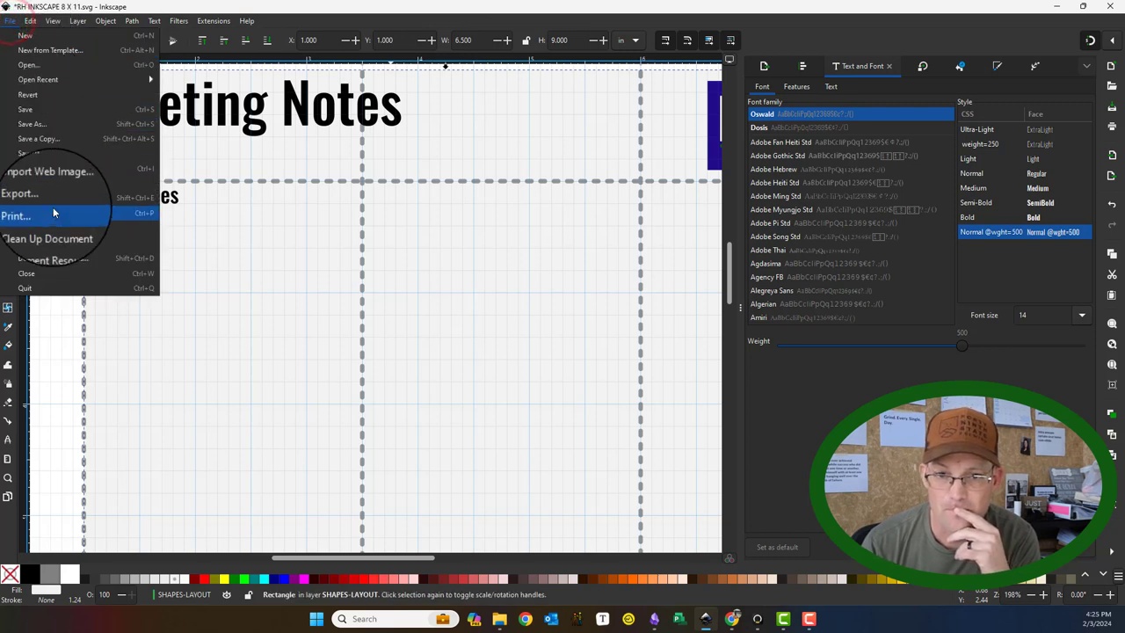
left_click(52, 258)
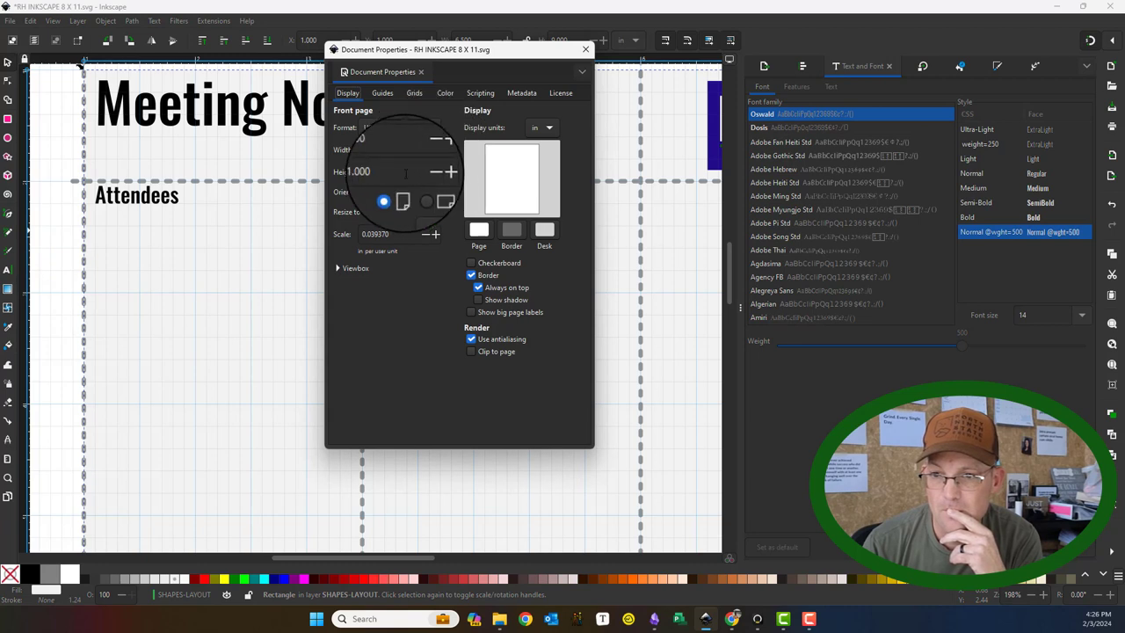
left_click(413, 92)
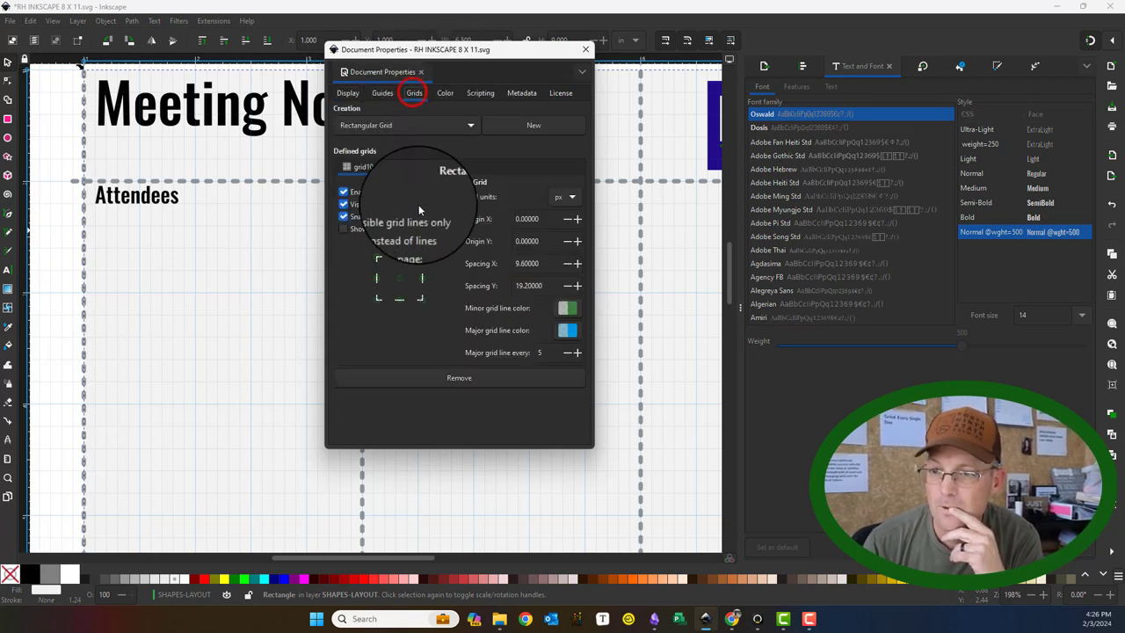
left_click(558, 207)
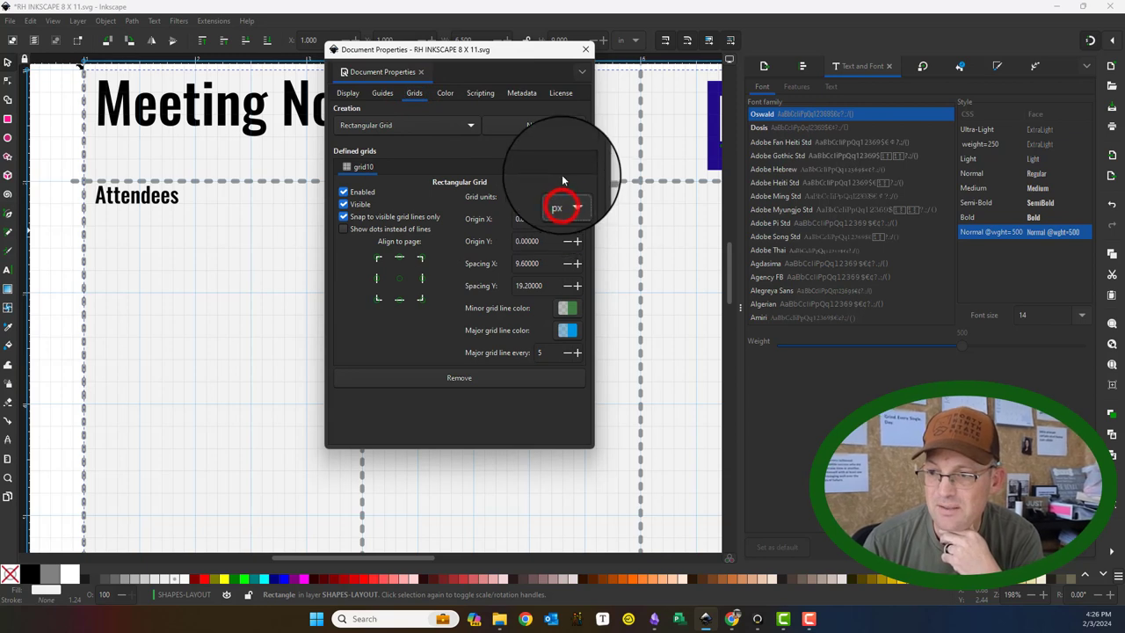
left_click(565, 131)
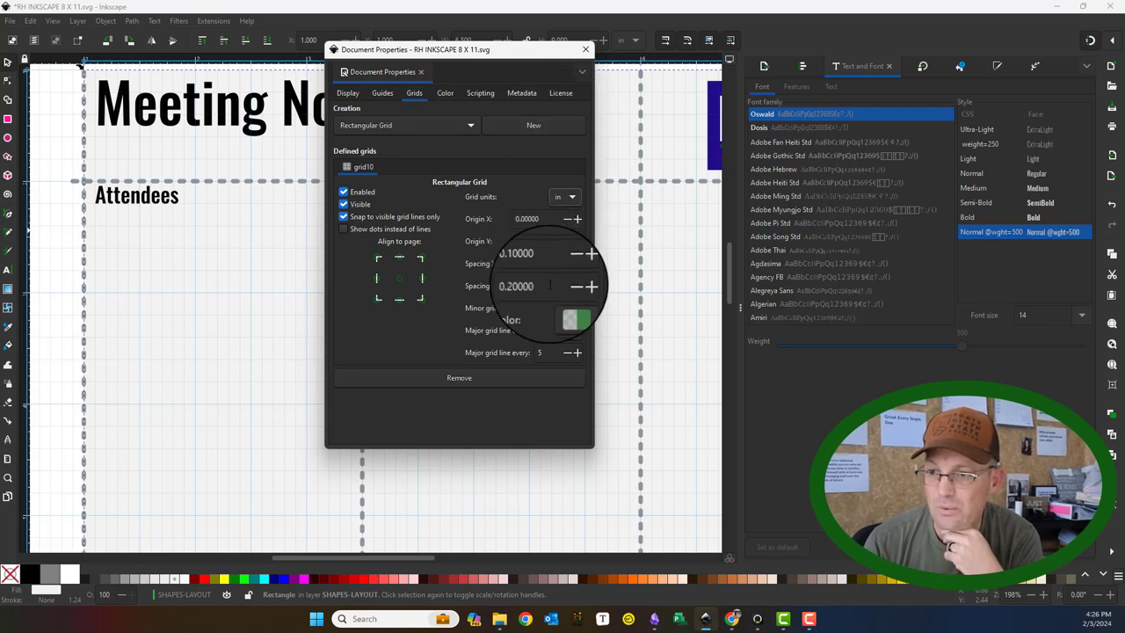
double_click(532, 286)
type("0.1")
key("Return")
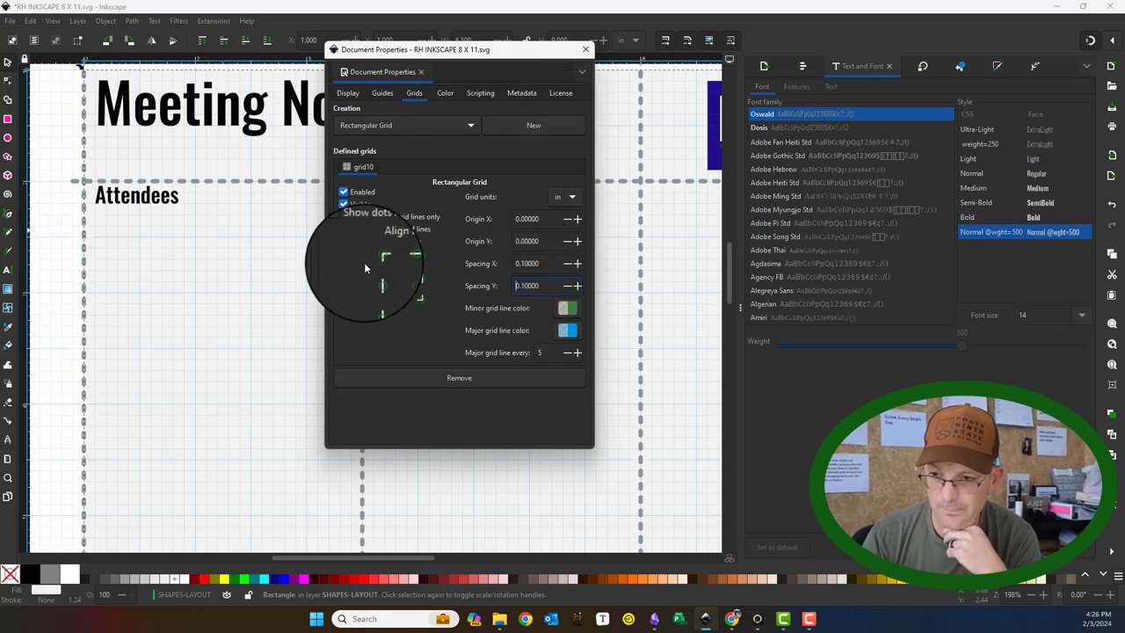
- Close Document Properties and make the background rectangle's fill white
left_click(585, 49)
scroll(88, 221, "up", 1)
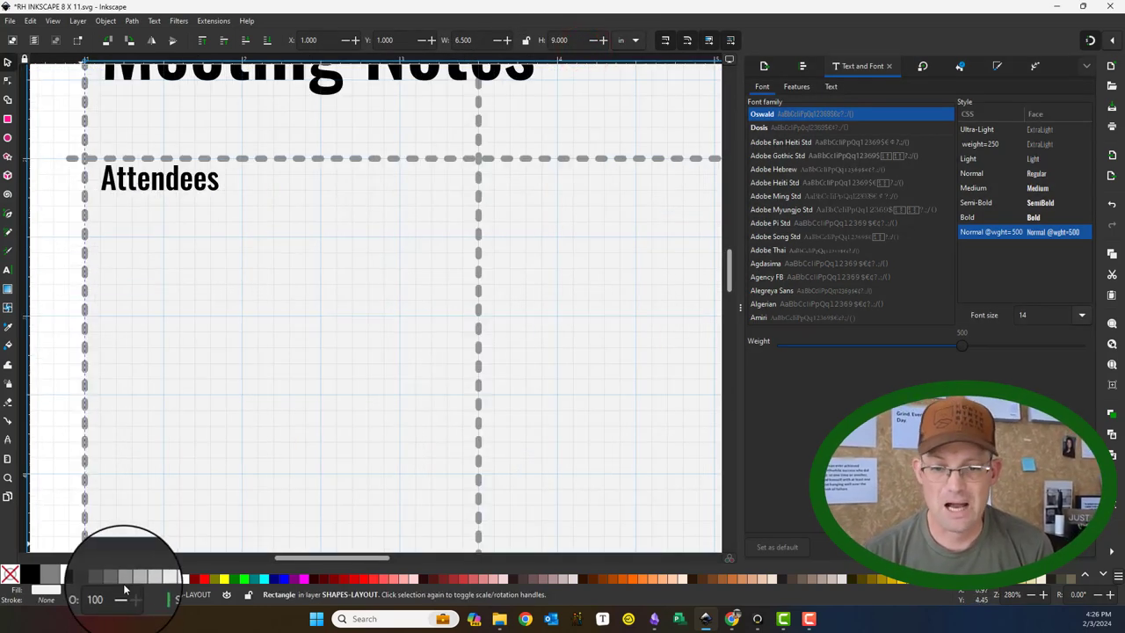
left_click(76, 575)
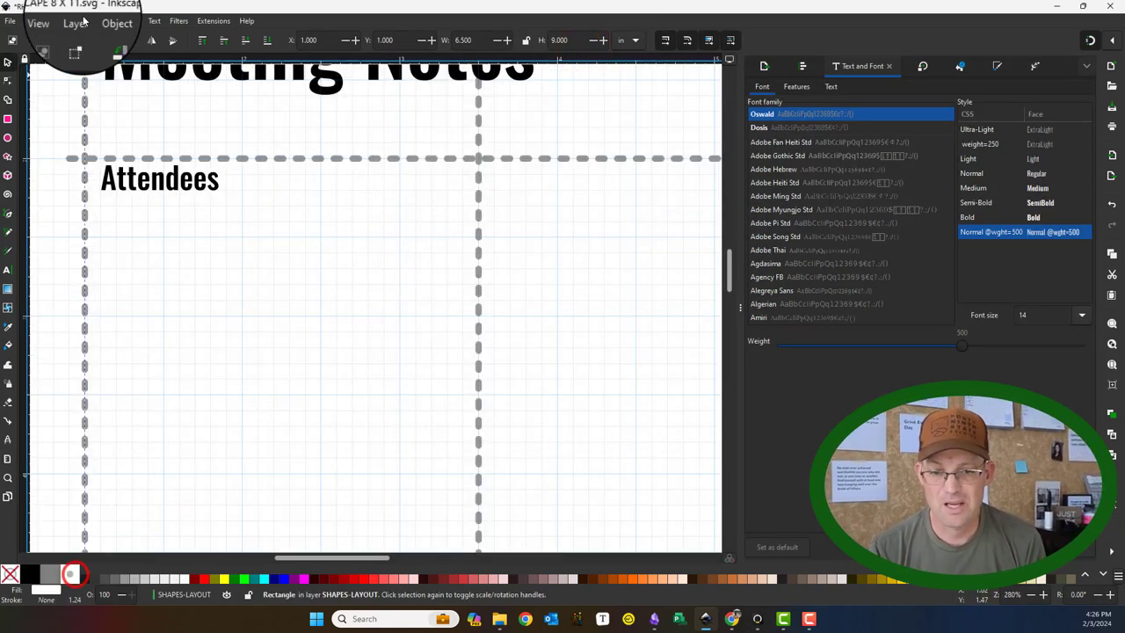
- Draw a 2.30 × 0.30 in rectangle just below the Attendees heading
left_click(8, 121)
left_click_drag(100, 206, 457, 264)
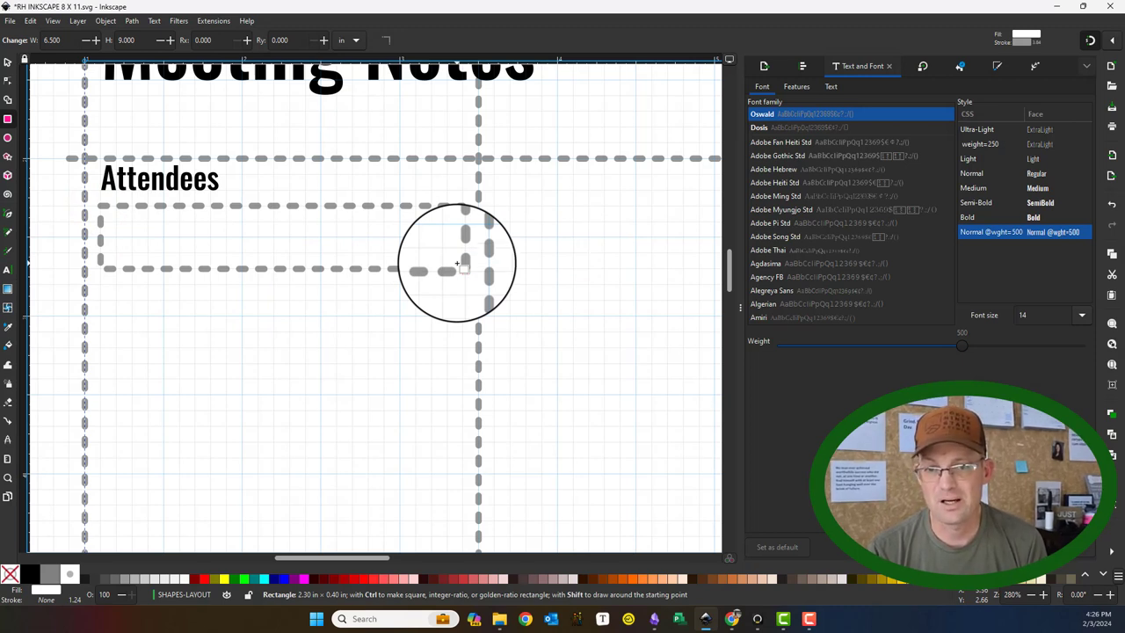
left_click_drag(457, 264, 457, 258)
left_click(8, 62)
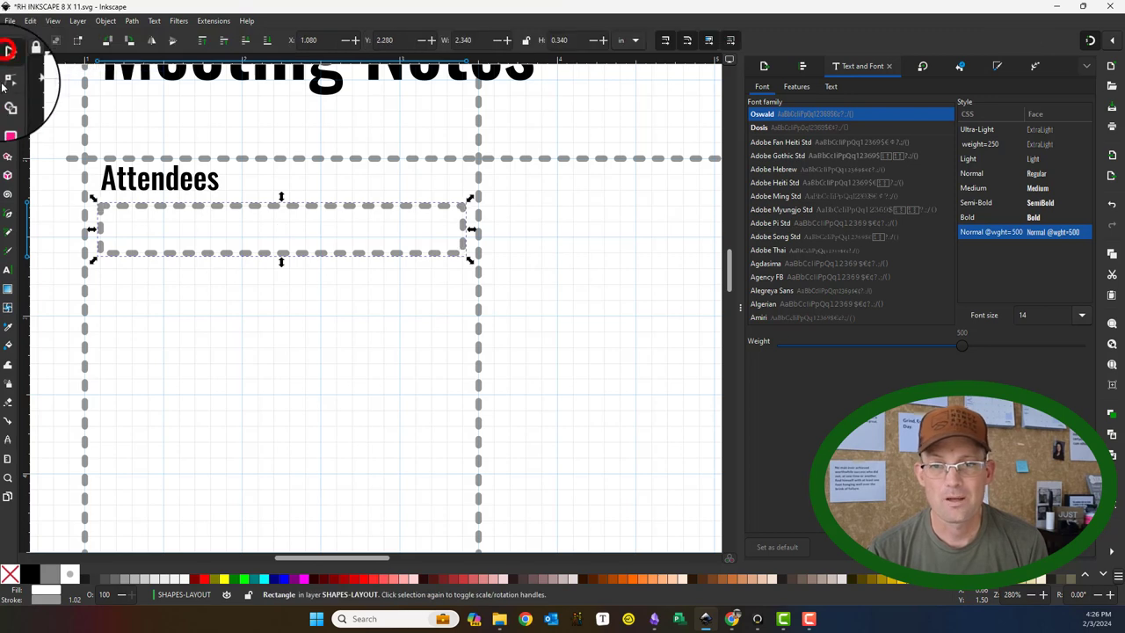
- Remove the rectangle's outline and give it a flat blue fill
left_click(809, 67)
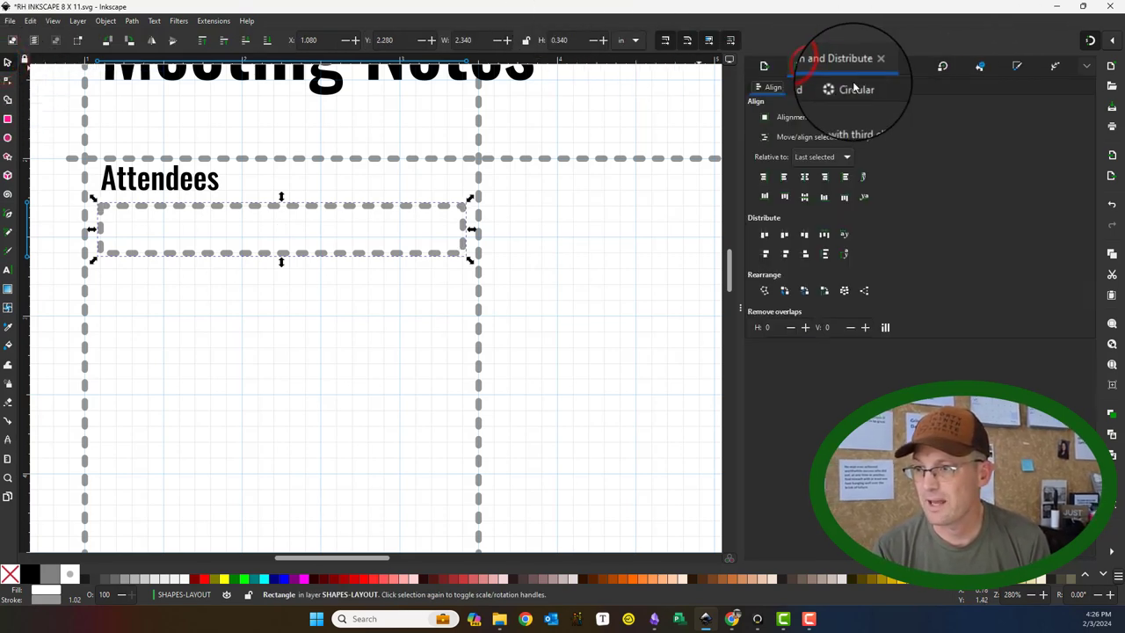
left_click(1018, 68)
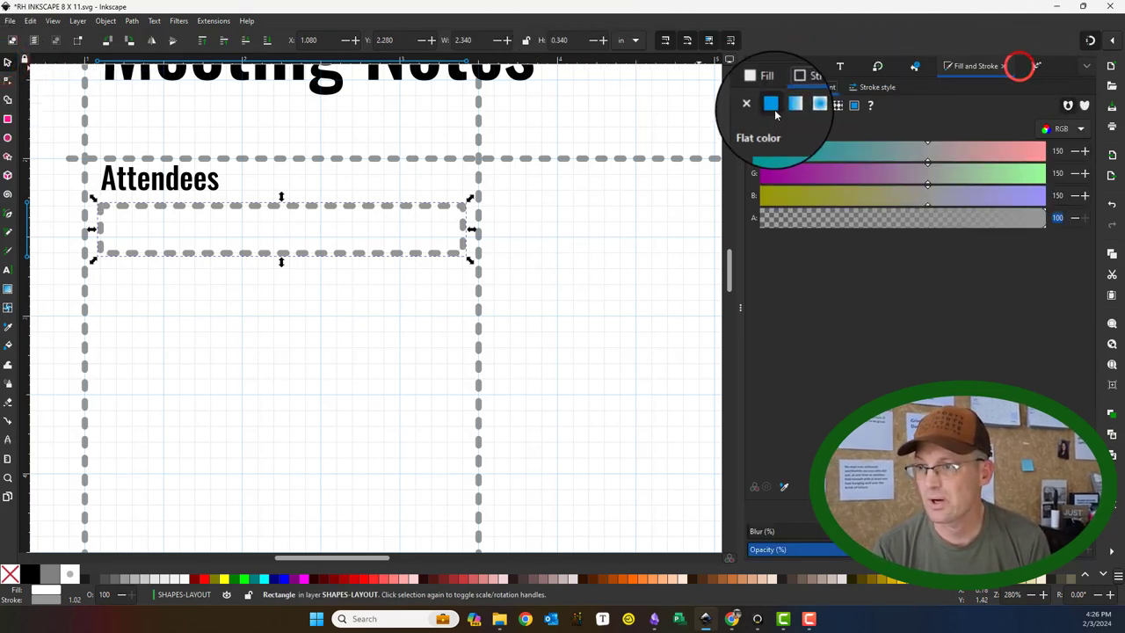
left_click(754, 106)
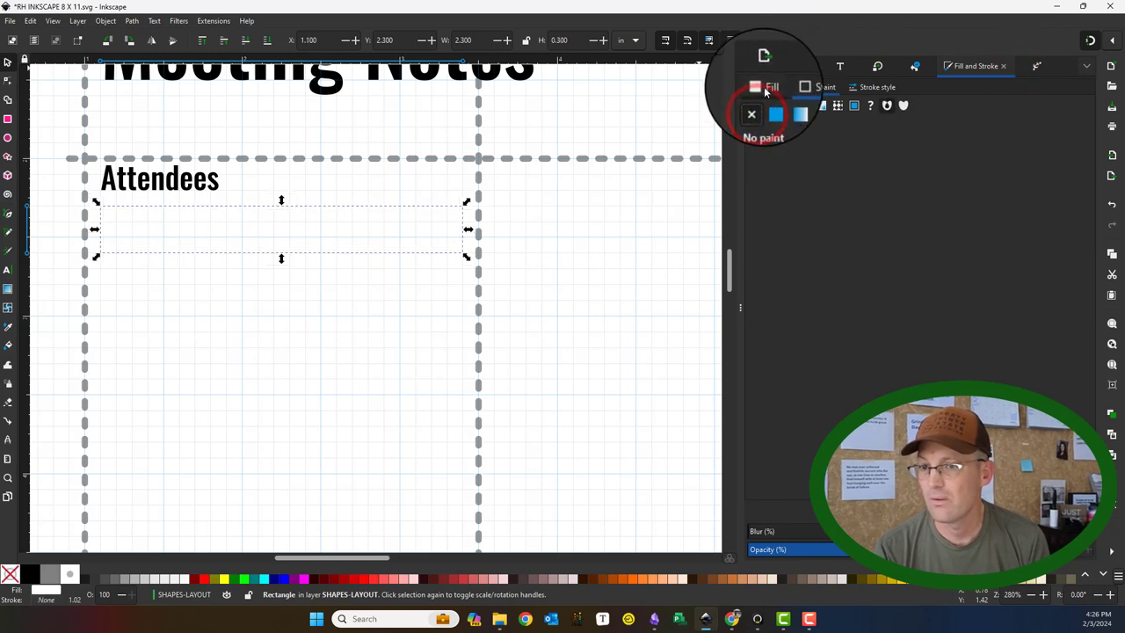
left_click(776, 109)
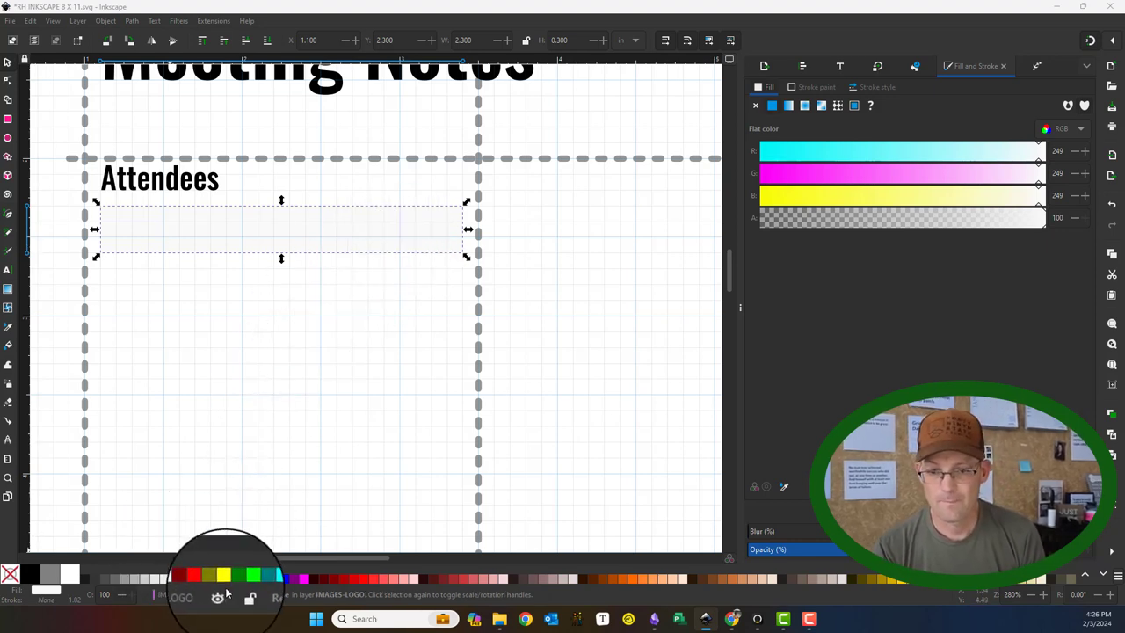
left_click(283, 580)
left_click(59, 259)
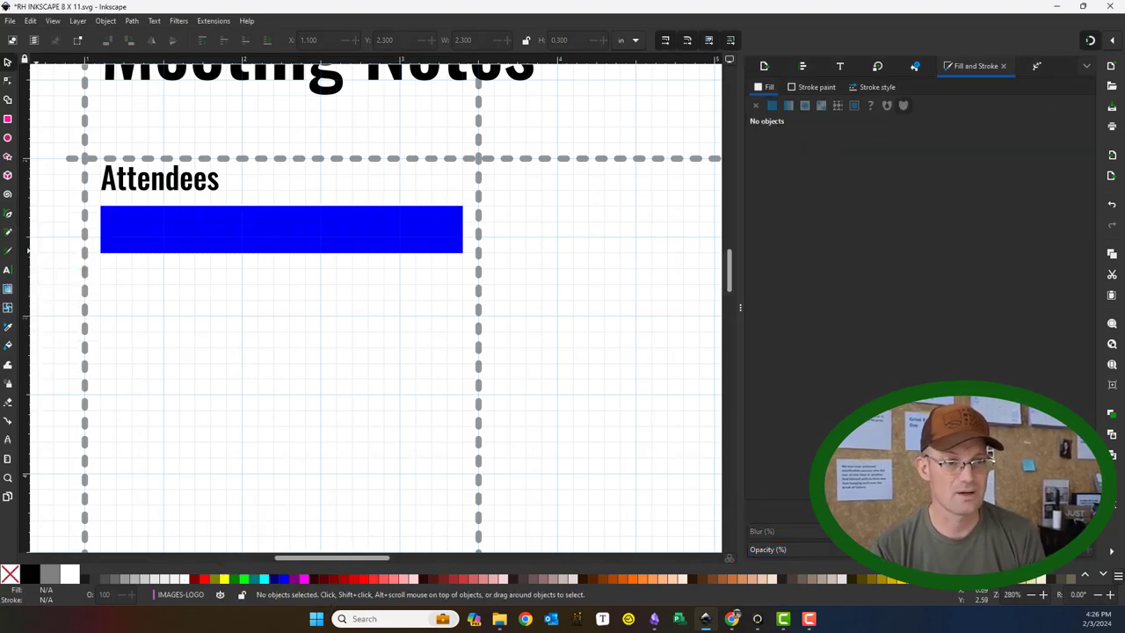
- In Layers and Objects, add a SHAPES-TEXT FIELDS layer and drag the blue rectangle into it
key("ctrl+shift+l")
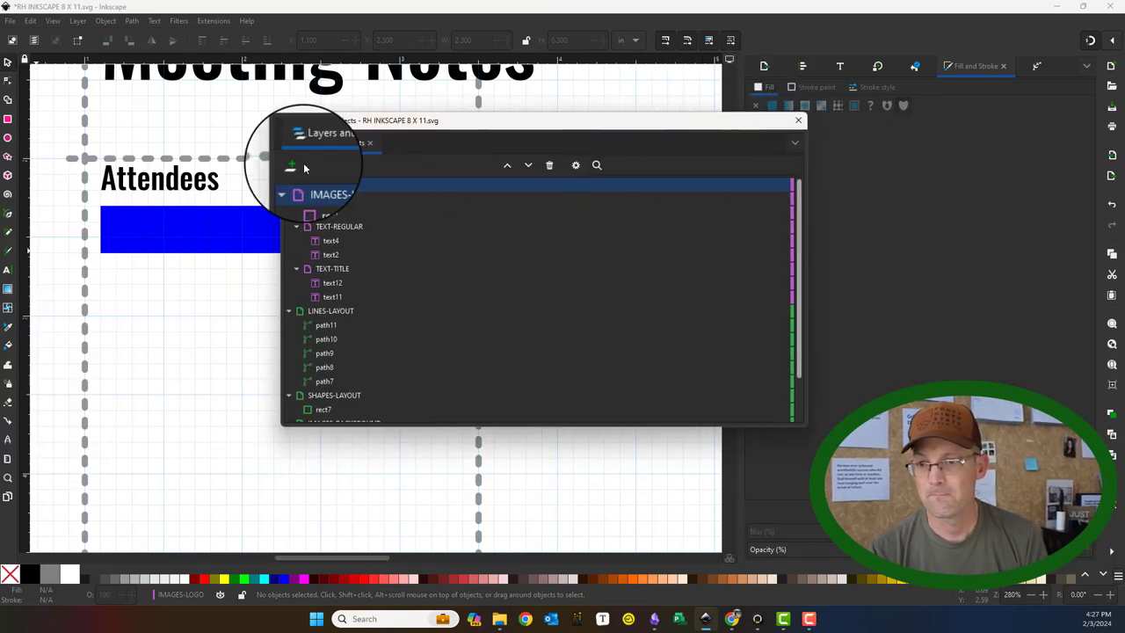
left_click(297, 168)
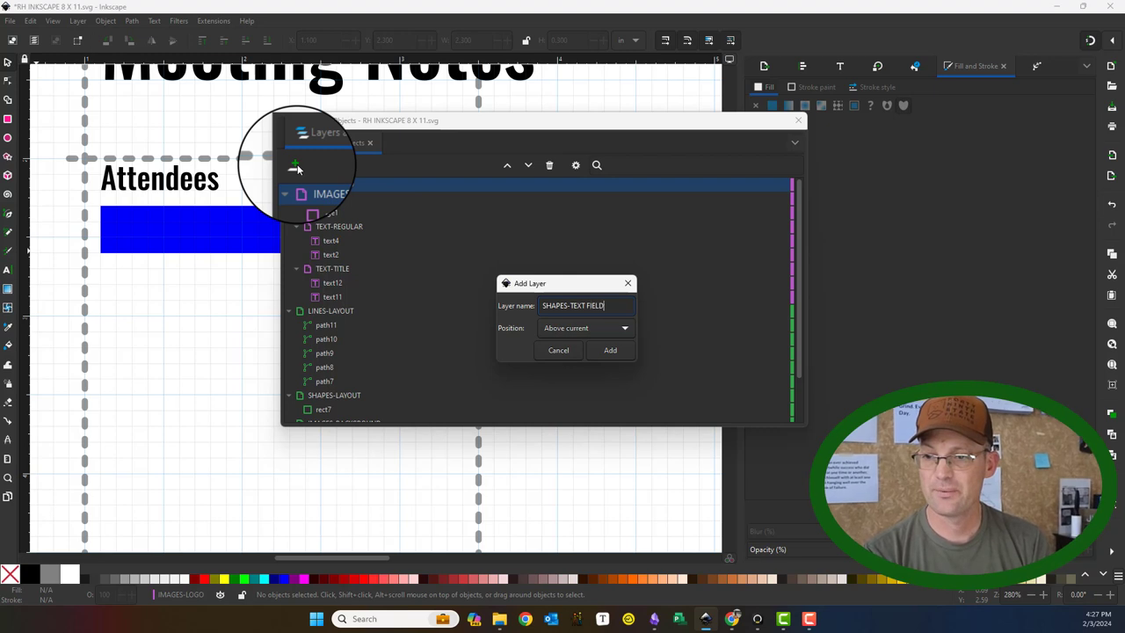
left_click(611, 352)
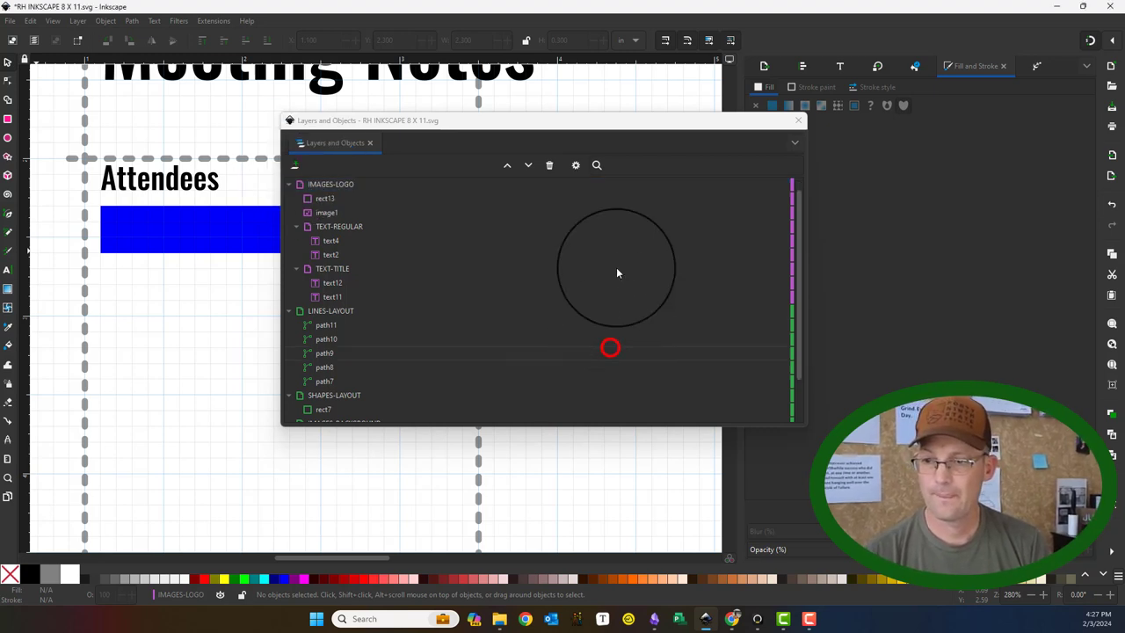
left_click(241, 227)
left_click_drag(322, 220, 347, 182)
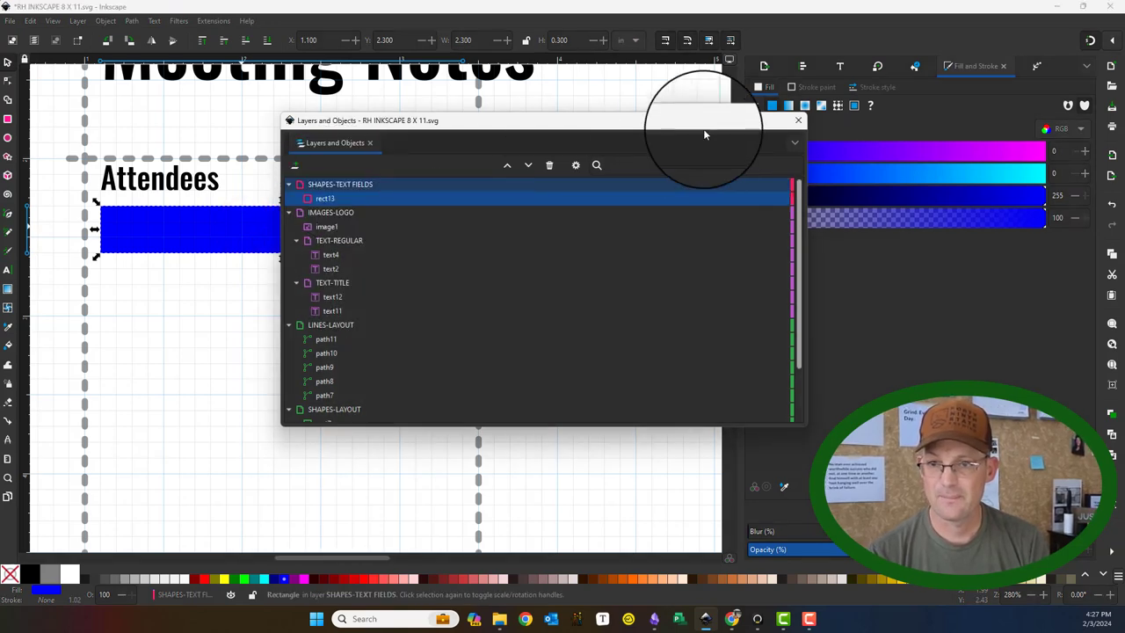
left_click(798, 121)
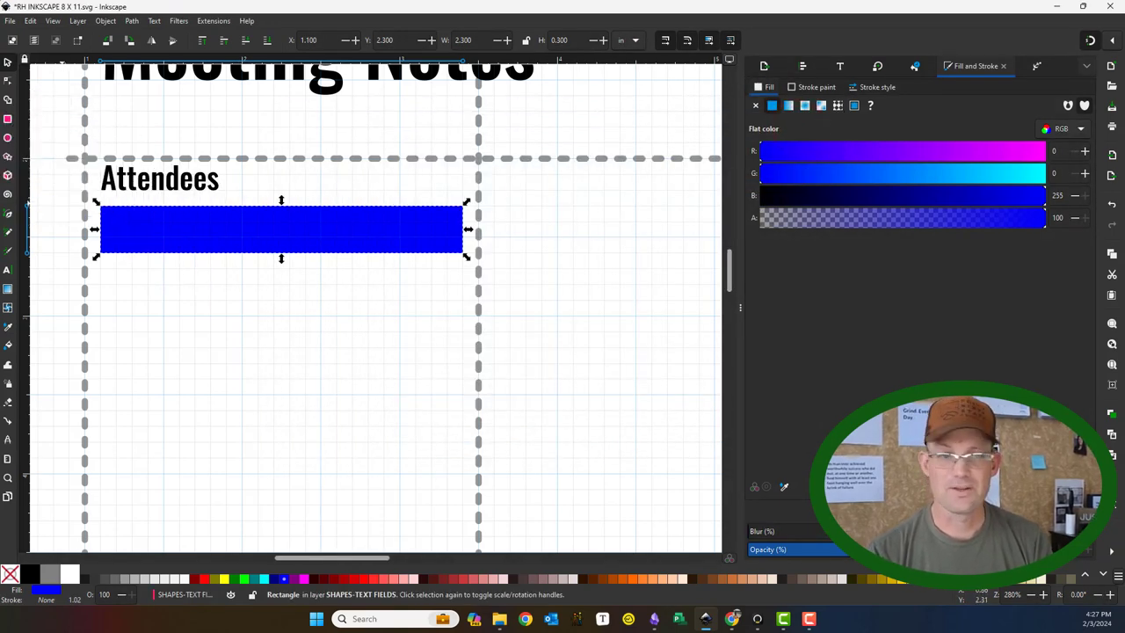
- Set the grid units back to inches with 0.2 in vertical spacing, then close Document Properties
left_click(9, 20)
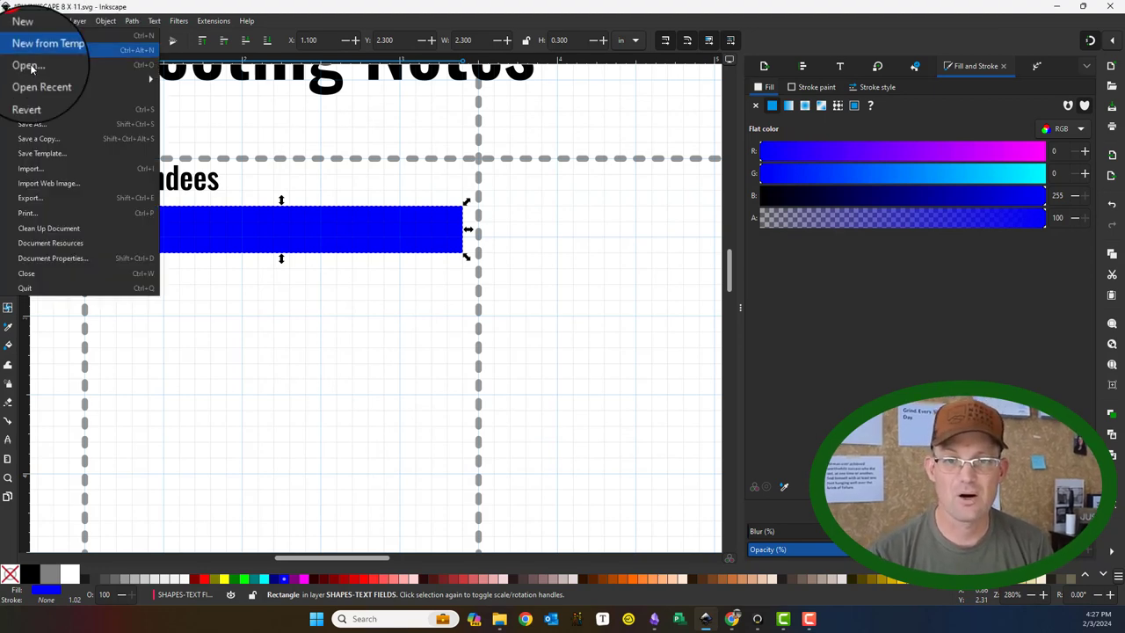
left_click(66, 264)
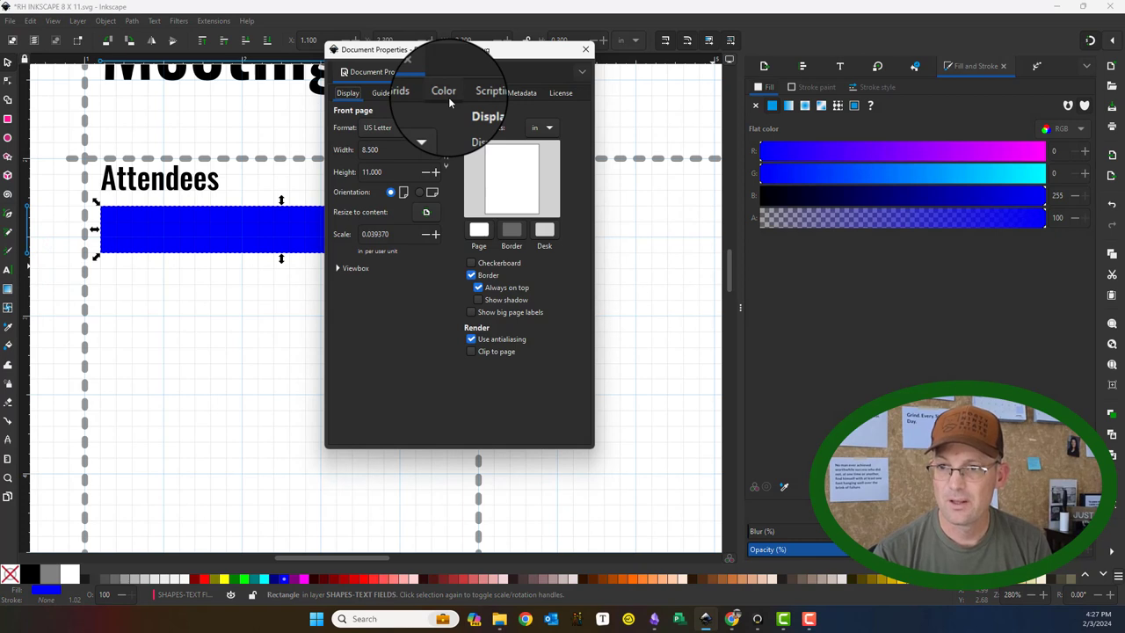
left_click(413, 93)
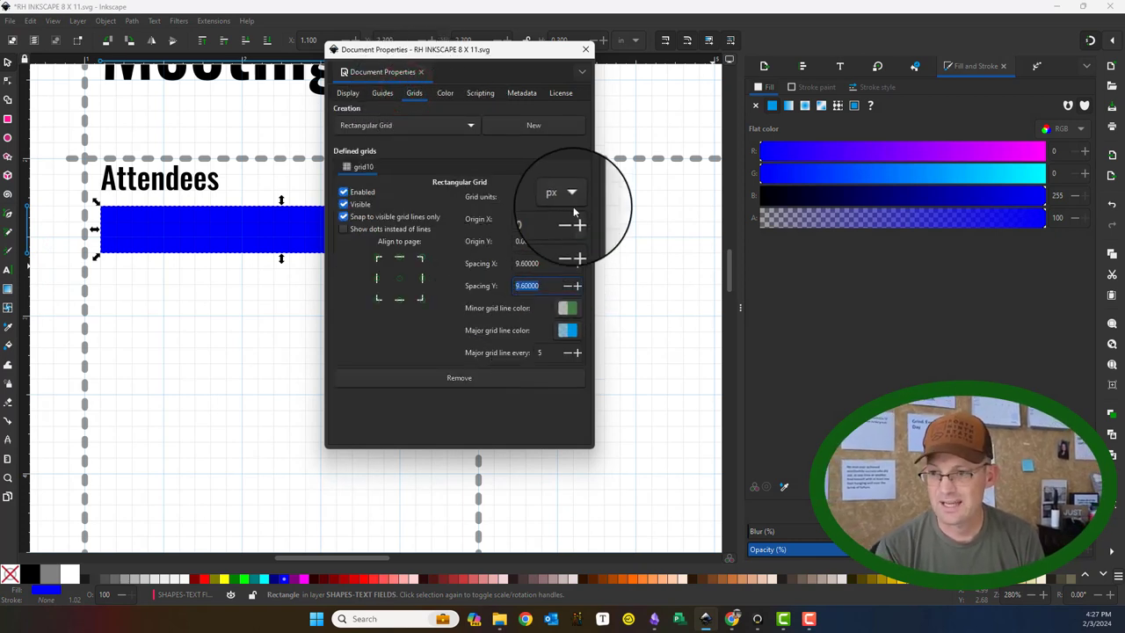
left_click(555, 131)
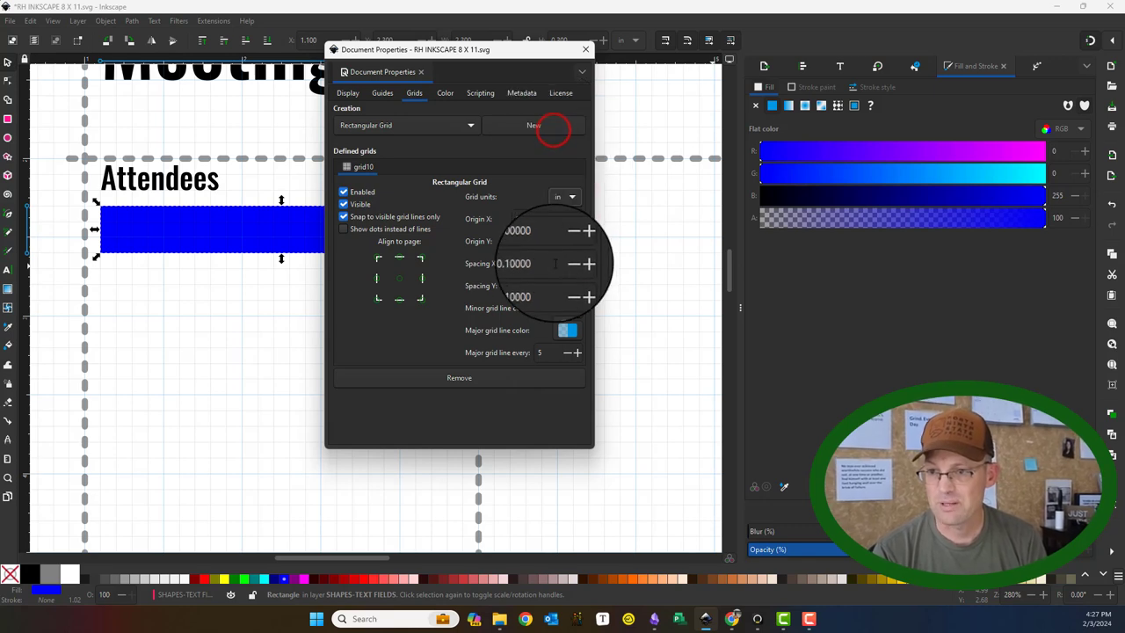
left_click(555, 292)
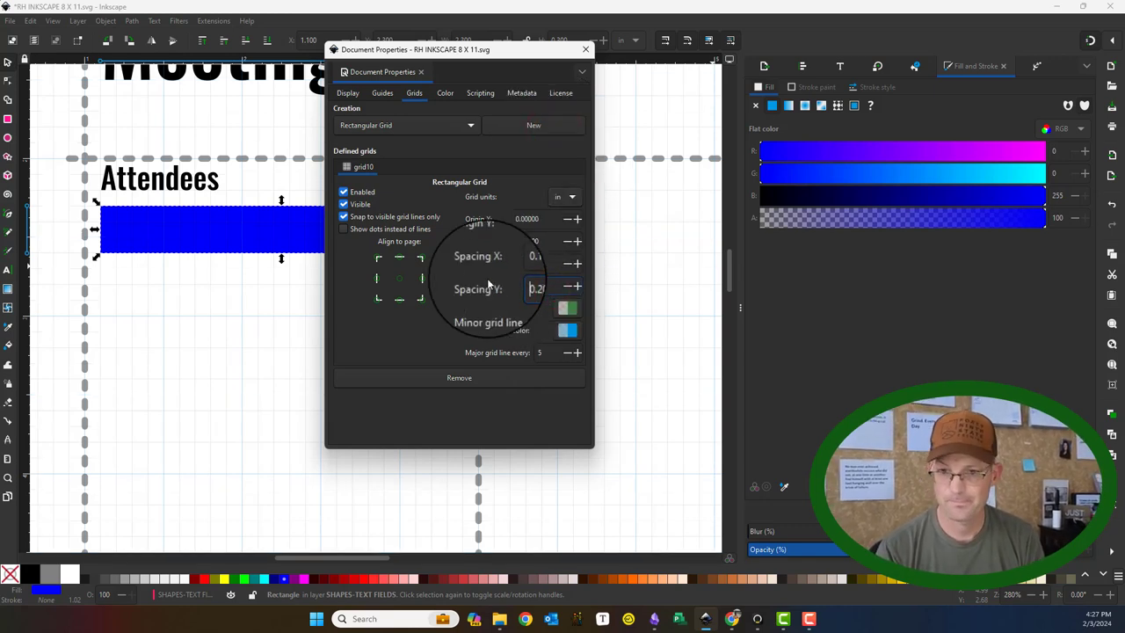
left_click(586, 49)
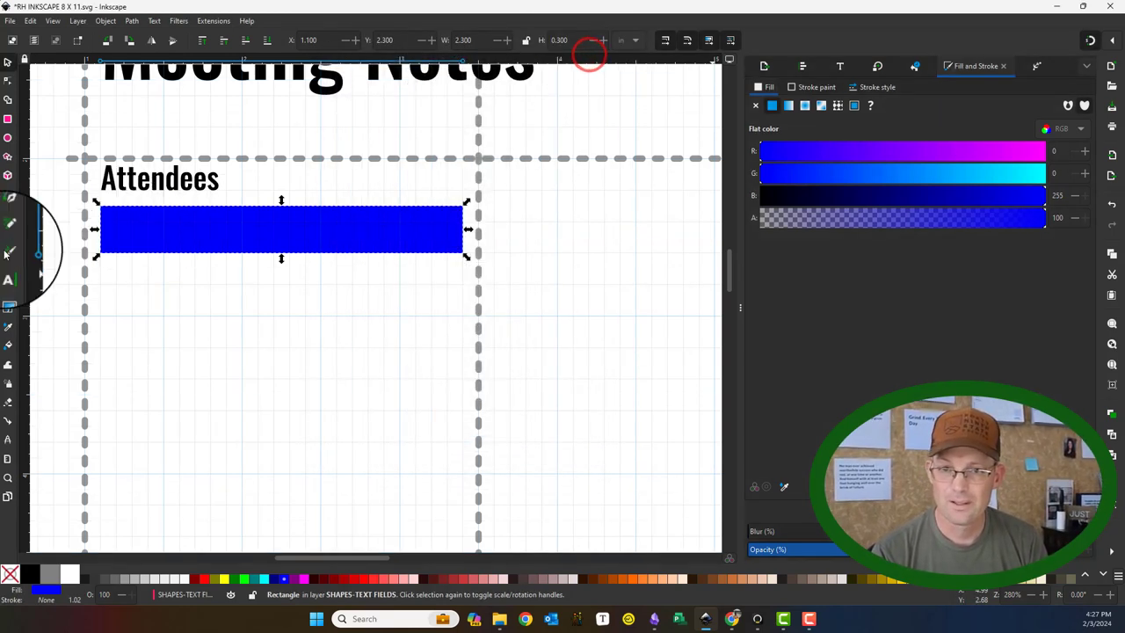
- Move the rectangle to Y 2.400 and add copies for the second and third rows
scroll(78, 218, "up", 2)
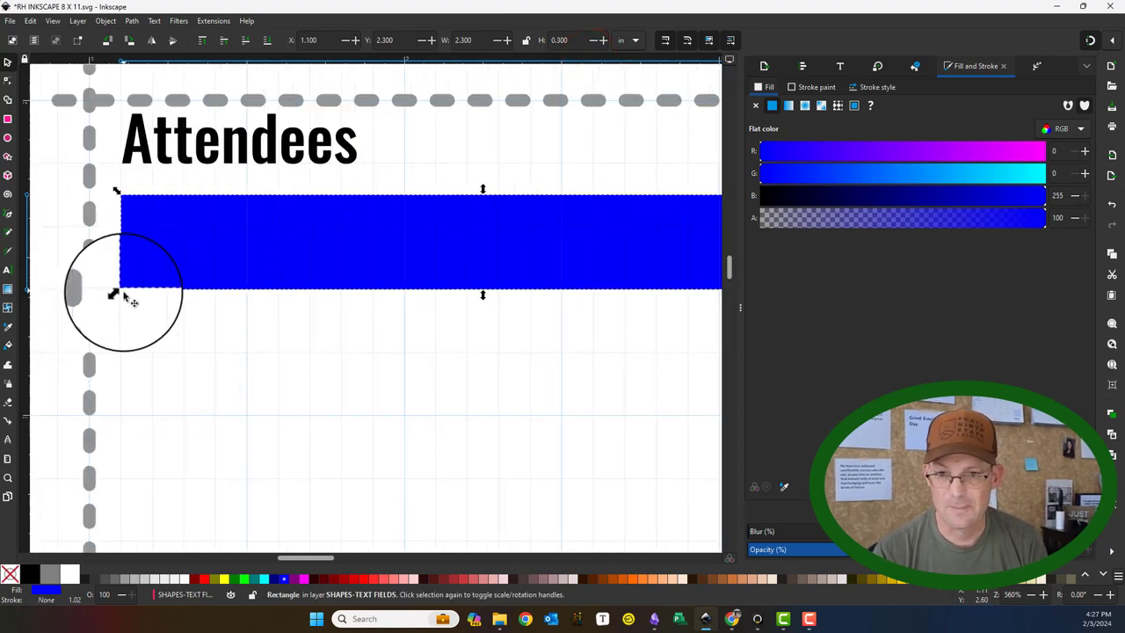
left_click_drag(125, 203, 122, 227)
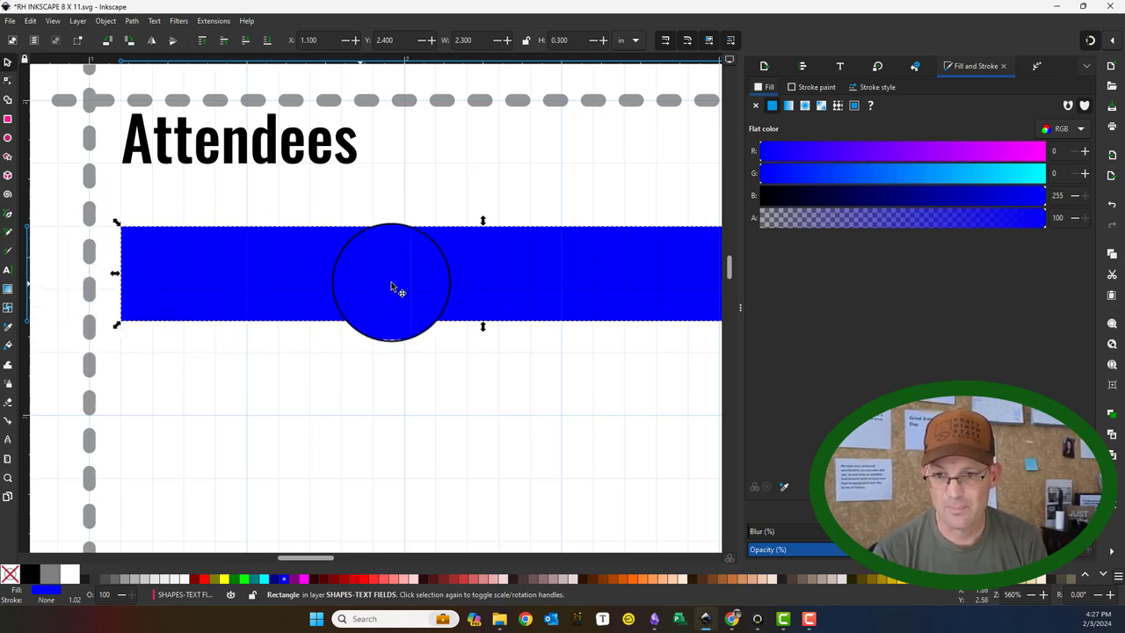
scroll(207, 186, "down", 1)
scroll(299, 228, "down", 1)
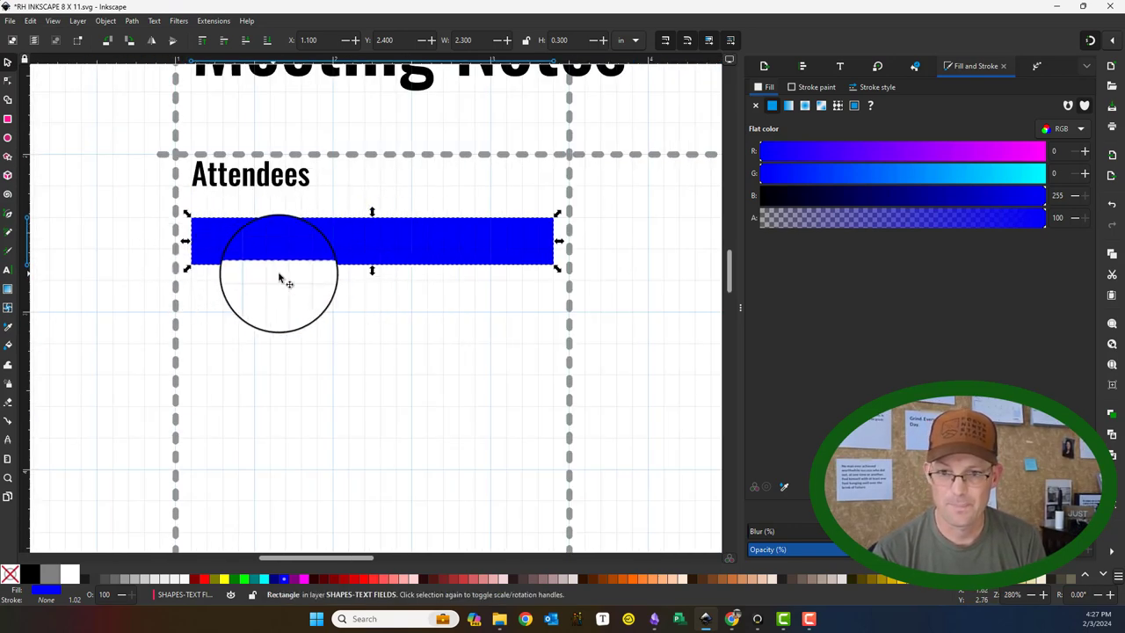
scroll(225, 258, "up", 1)
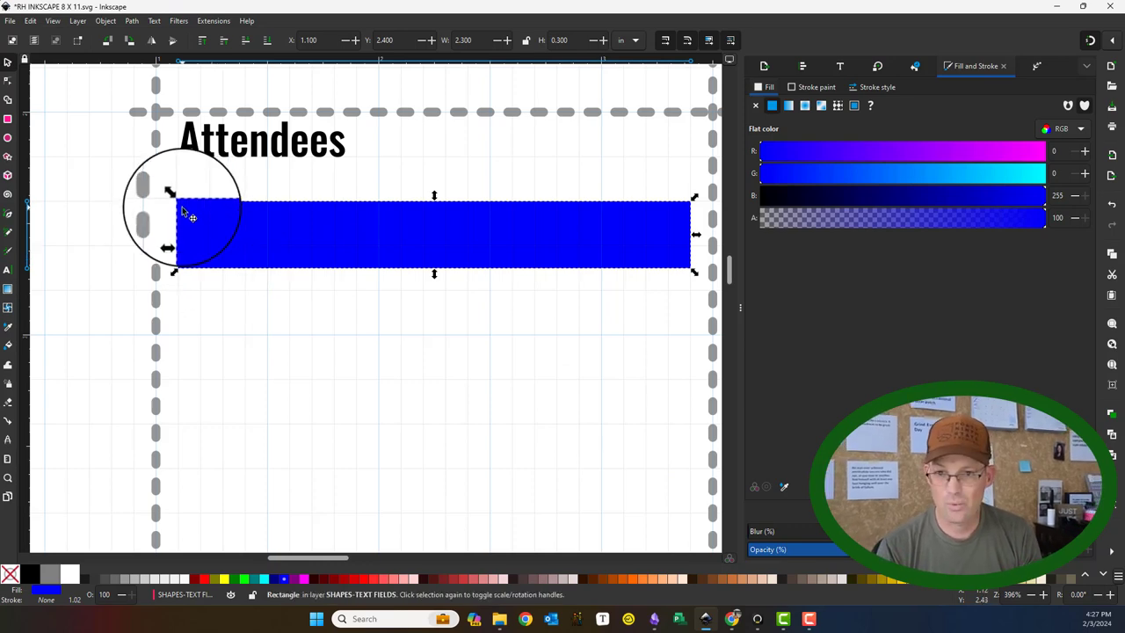
left_click_drag(186, 214, 184, 391)
key("space")
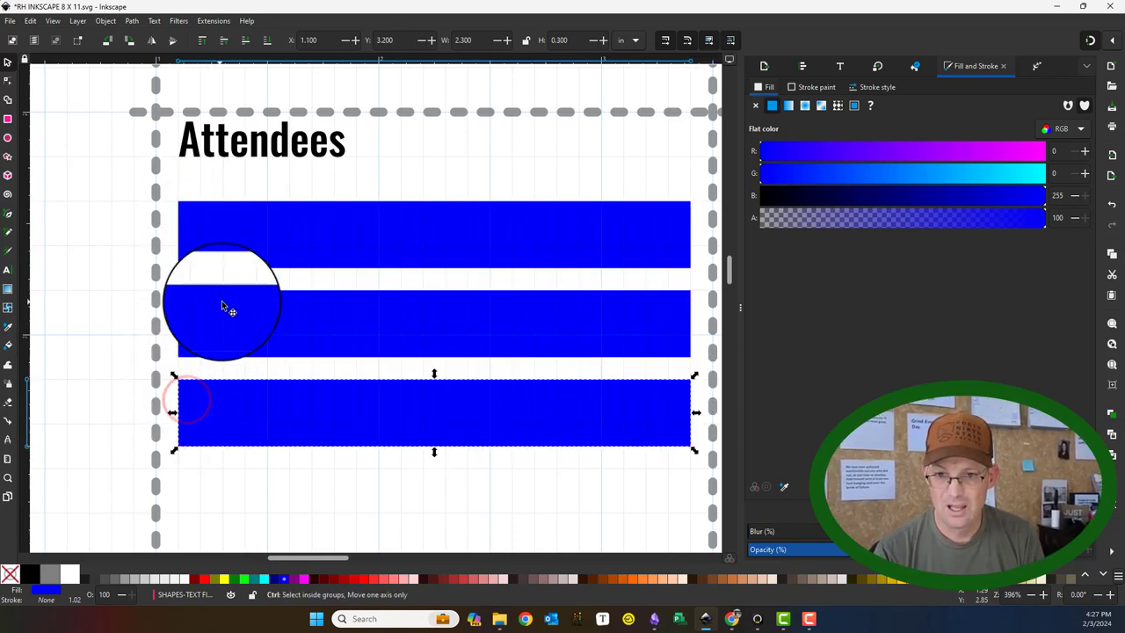
- Duplicate the bottom rectangle to form a fourth row of attendee fields
left_click(253, 319, "shift")
left_click(251, 221, "shift")
scroll(314, 301, "right", 2)
scroll(313, 299, "down", 3)
scroll(256, 333, "up", 1)
left_click(252, 369)
left_click(254, 336)
key("ctrl+d")
left_click_drag(243, 339, 232, 373)
- Duplicate the four-rectangle column into a second column at X 3.6
scroll(232, 373, "up", 2)
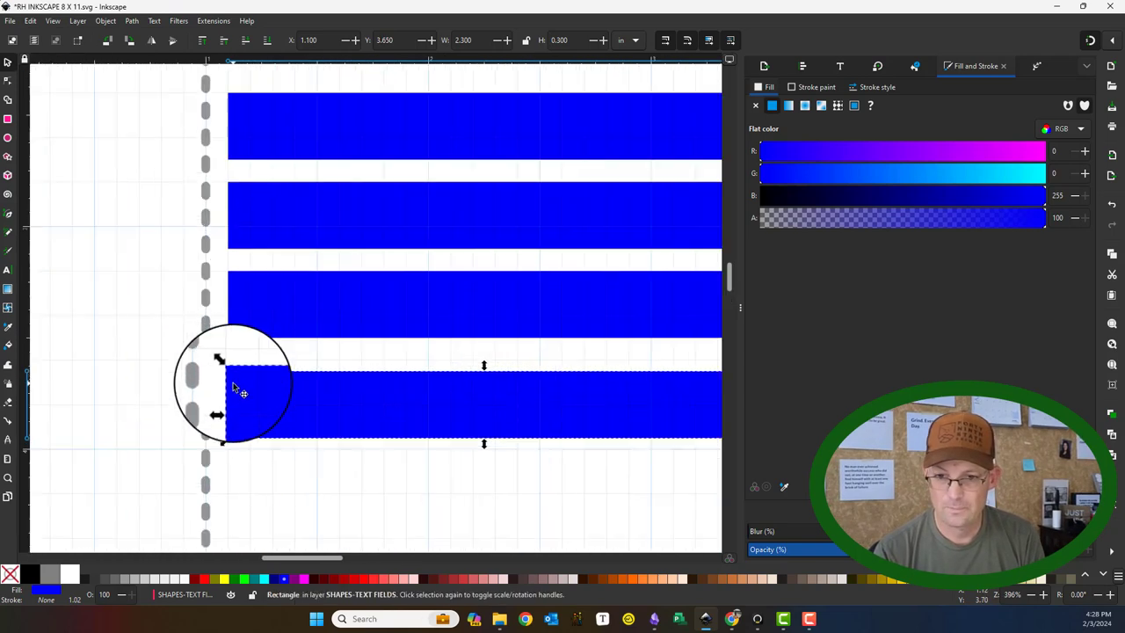
scroll(236, 369, "down", 2)
left_click(269, 337, "shift")
left_click(281, 296, "shift")
left_click(273, 257, "shift")
scroll(272, 256, "right", 5)
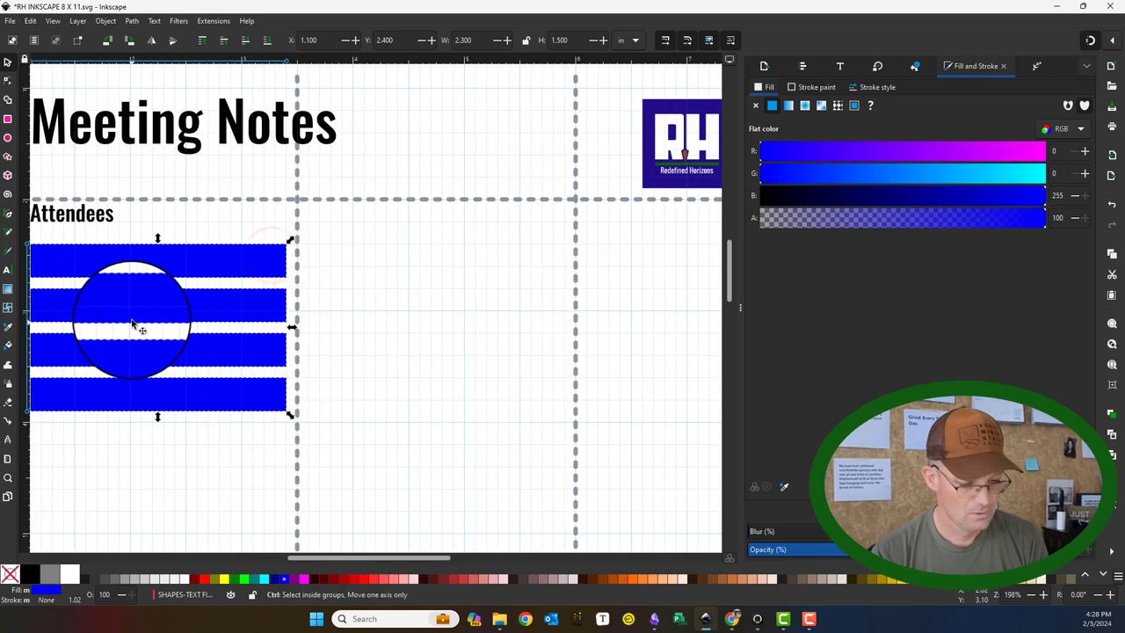
scroll(88, 251, "left", 4)
key("ctrl+d")
left_click_drag(201, 253, 474, 251)
scroll(320, 331, "down", 1)
scroll(320, 330, "right", 6)
scroll(320, 330, "left", 3)
scroll(320, 331, "up", 1)
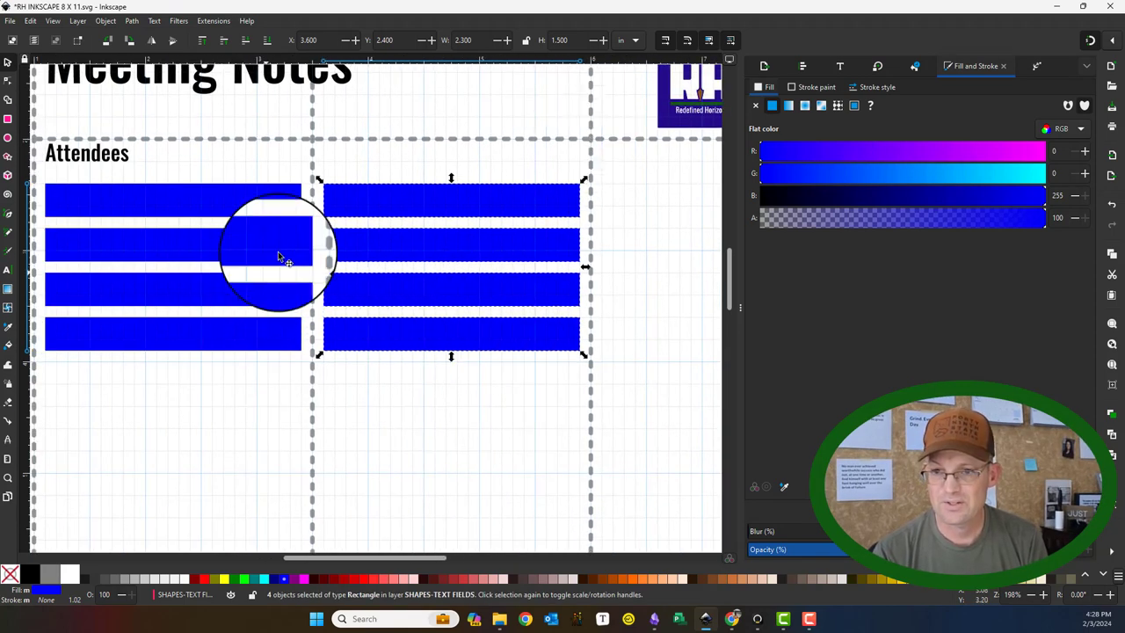
left_click(438, 103)
left_click(70, 153)
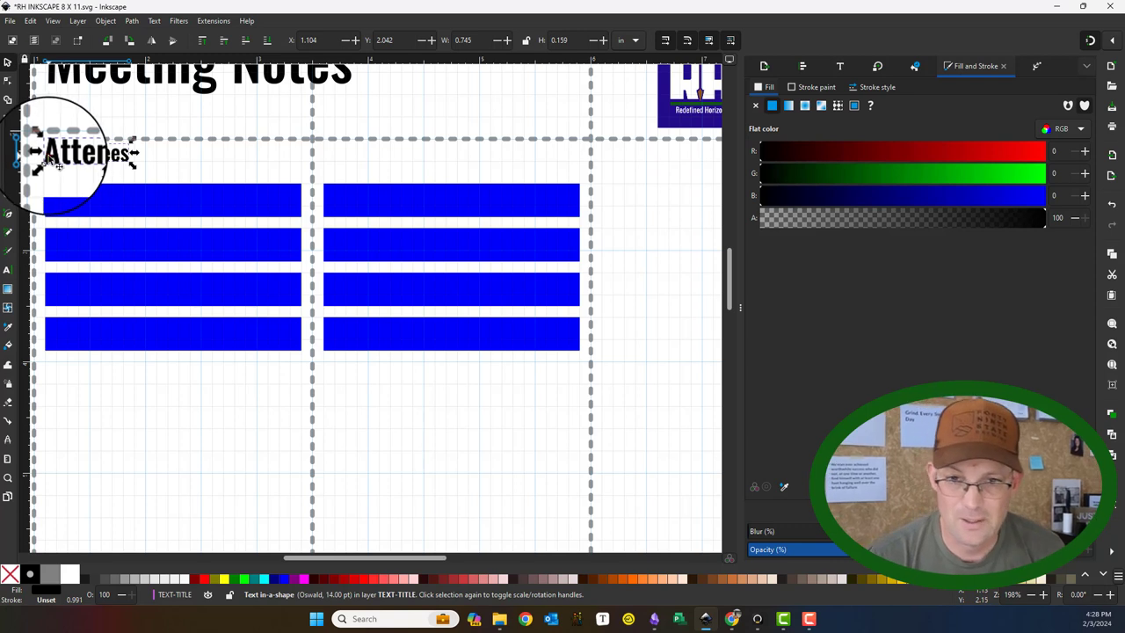
- Copy the Attendees heading about 2 in down and change its text to Notes
left_click_drag(58, 167, 51, 402)
left_click(839, 68)
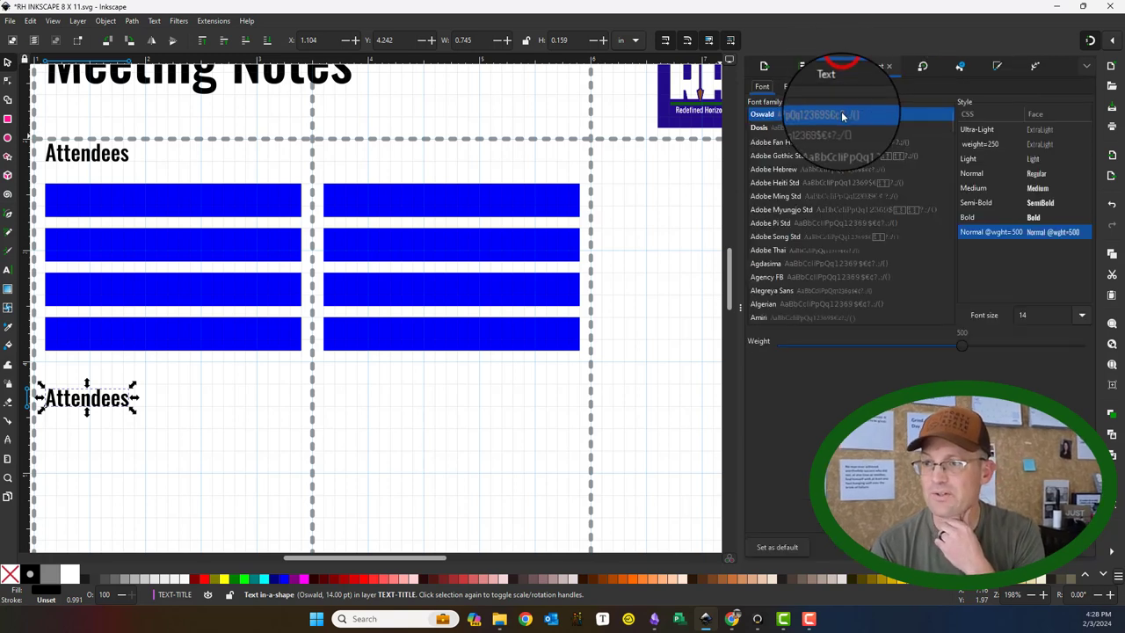
left_click(830, 86)
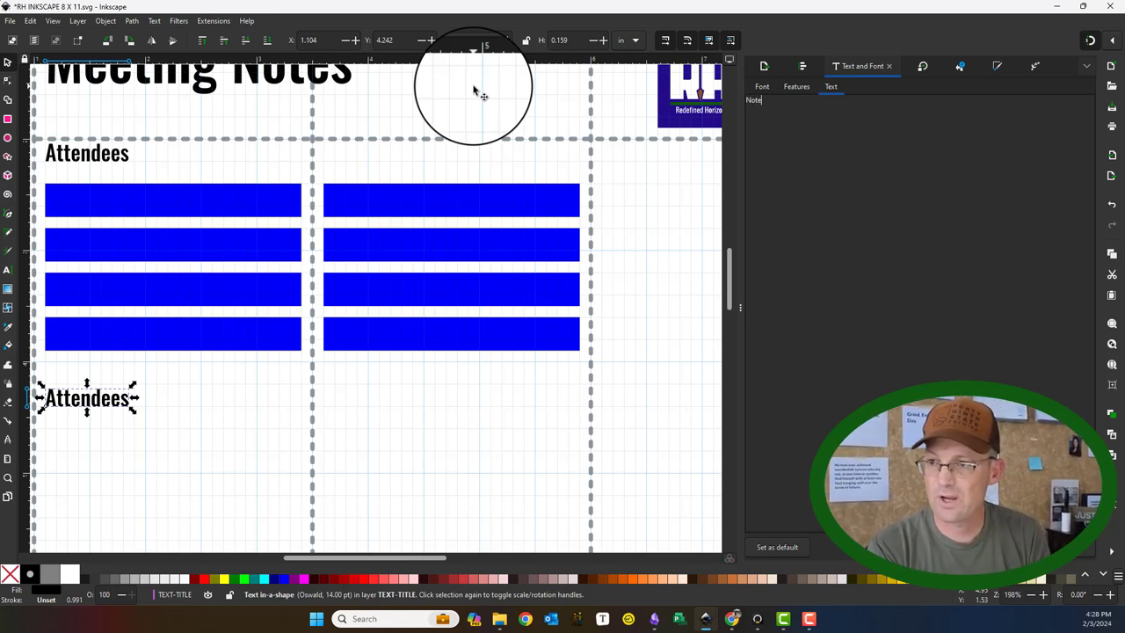
left_click(1078, 549)
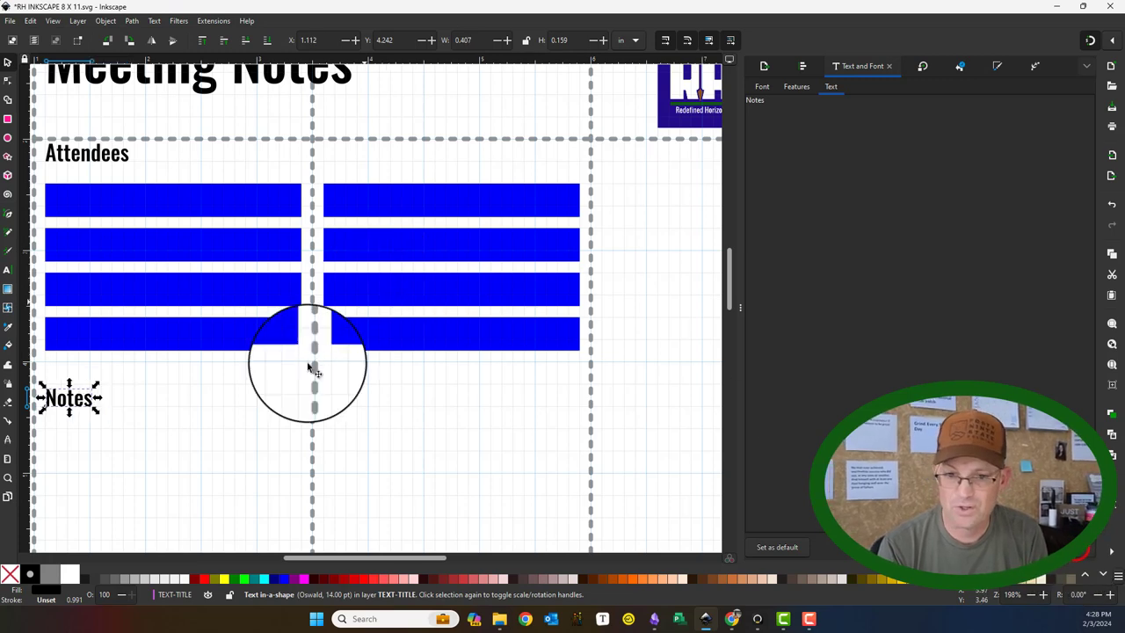
left_click_drag(221, 465, 232, 341)
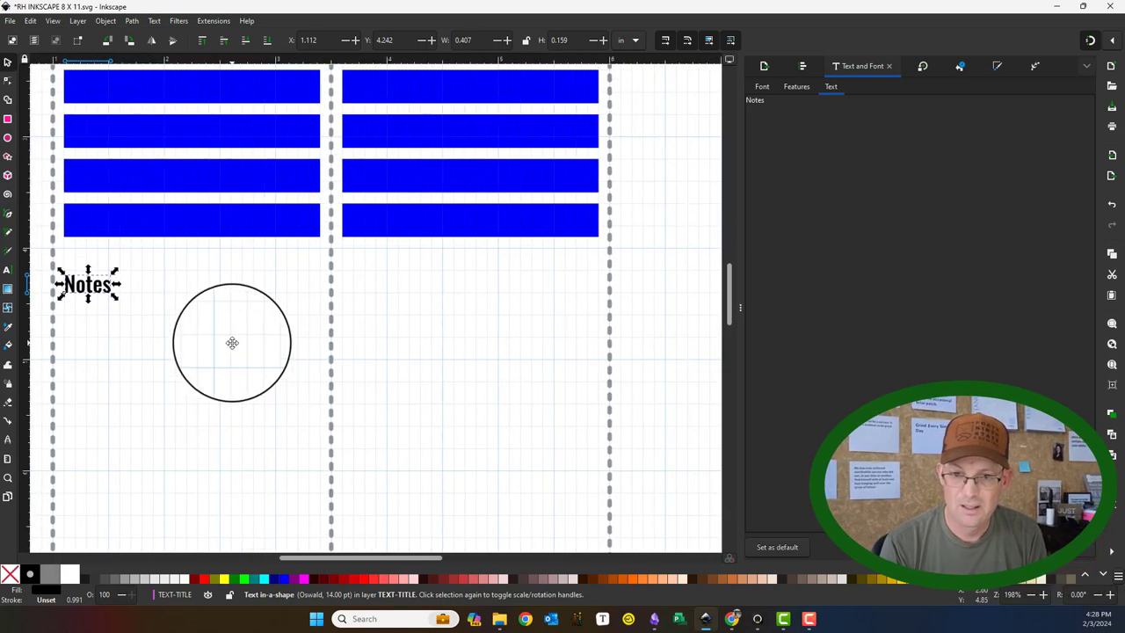
left_click(33, 318)
left_click(104, 217)
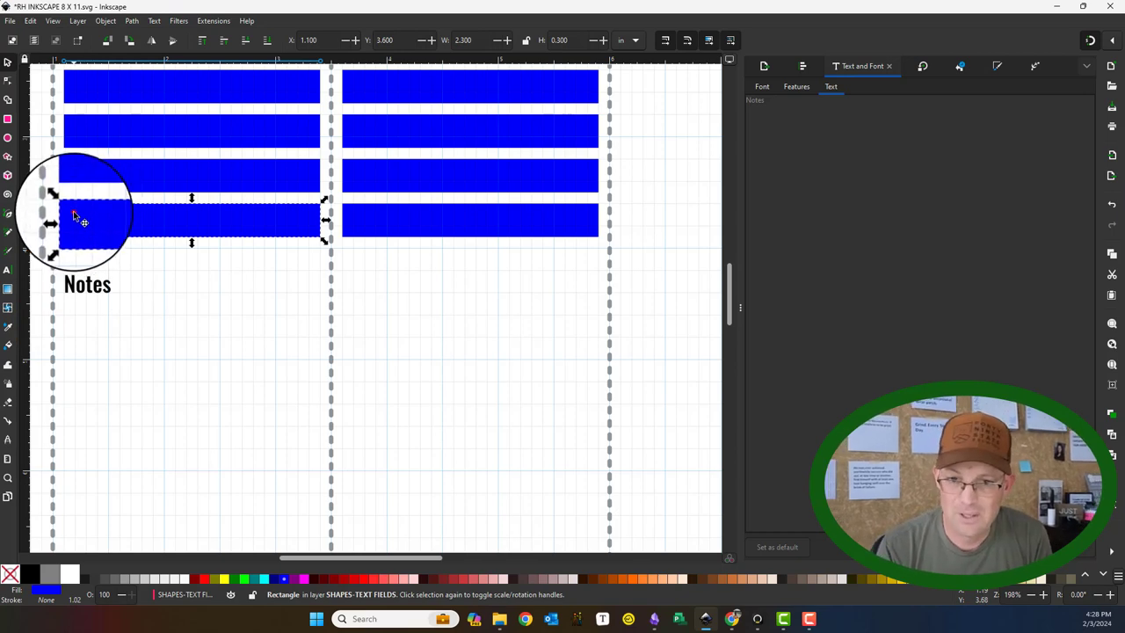
- Move a blue box under the Notes heading and resize it to 6.3 in wide
left_click_drag(74, 215, 53, 361)
scroll(83, 309, "up", 3)
left_click_drag(51, 319, 56, 329)
scroll(55, 329, "down", 3)
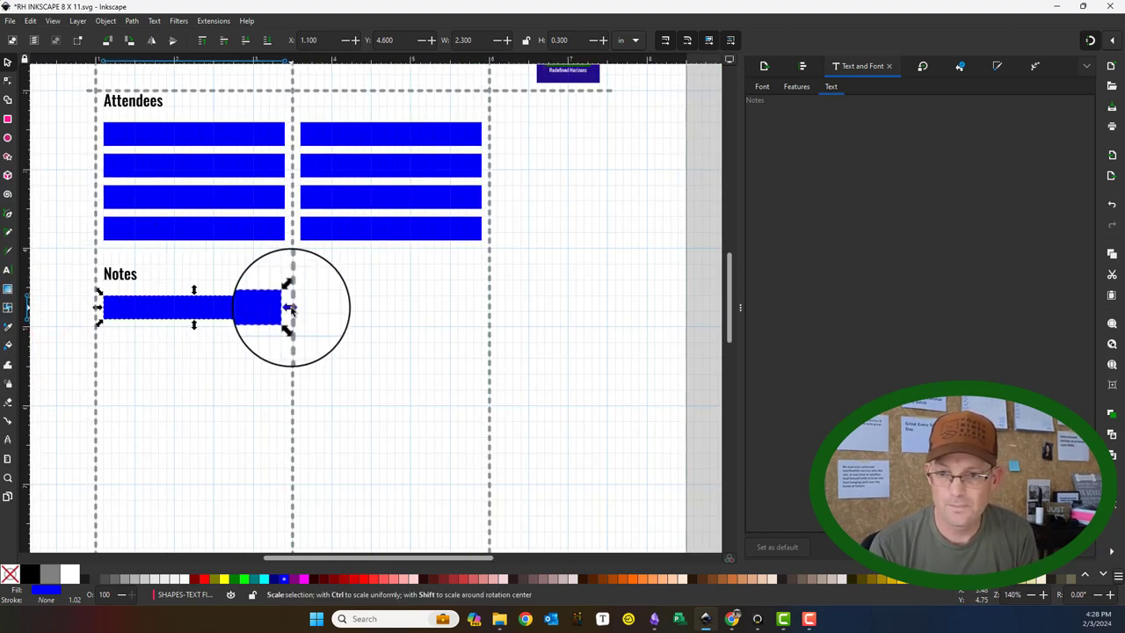
left_click_drag(290, 309, 683, 307)
scroll(591, 253, "up", 3)
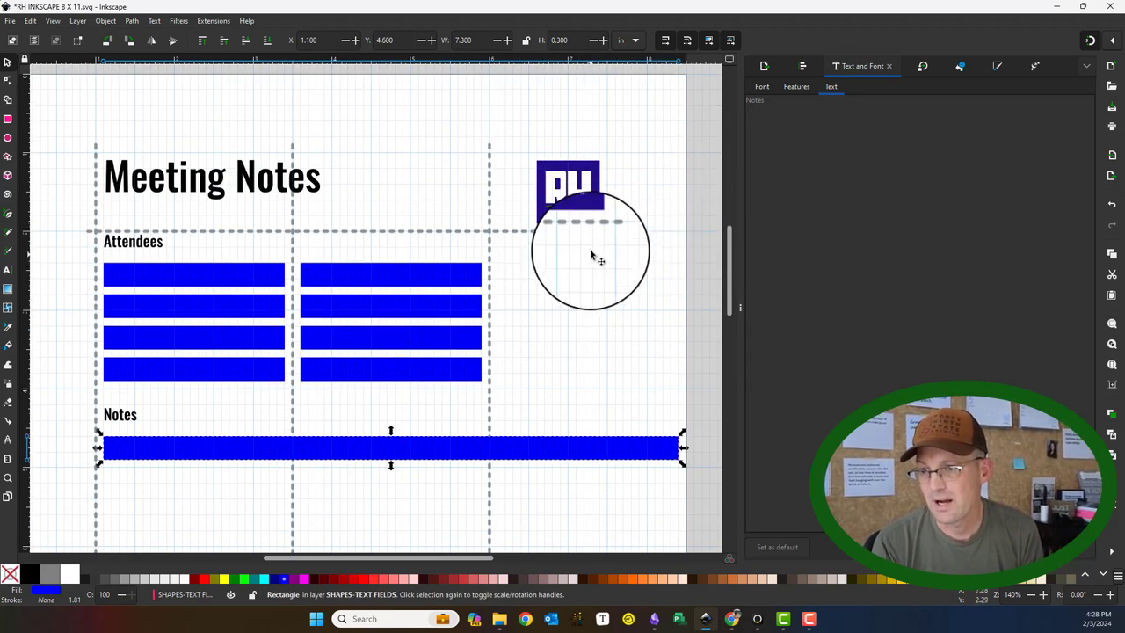
scroll(592, 235, "down", 2)
scroll(587, 236, "up", 2)
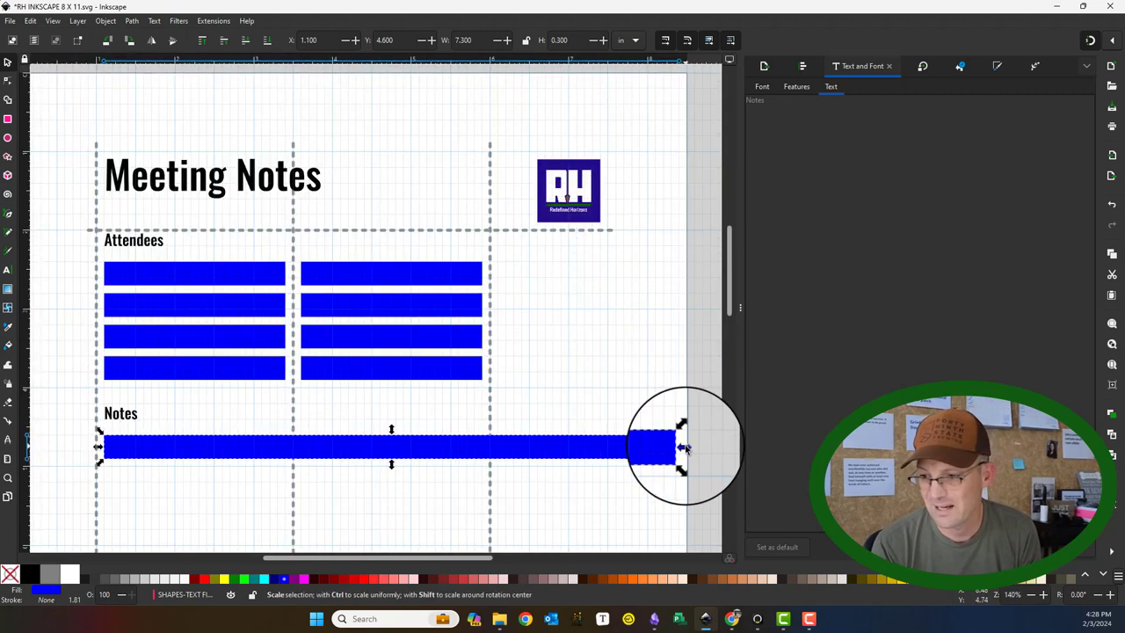
left_click_drag(684, 447, 605, 446)
- Duplicate the Notes bar, then copy the pair of bars further down
scroll(176, 273, "down", 3)
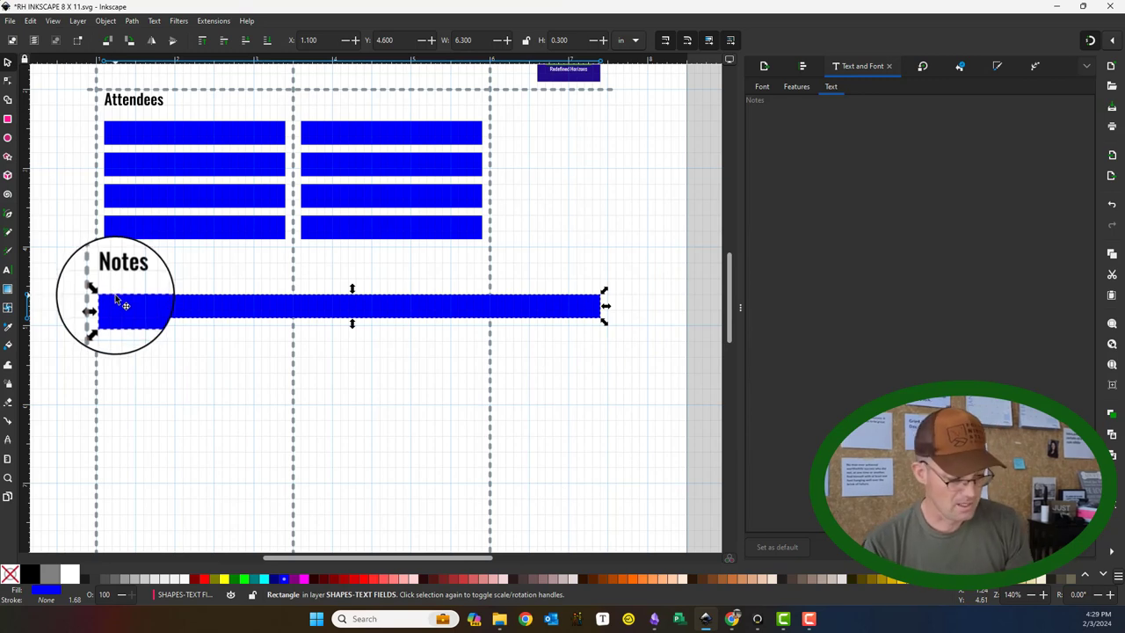
scroll(119, 302, "up", 1)
key("ctrl+d")
left_click_drag(125, 316, 106, 341)
scroll(106, 356, "up", 3)
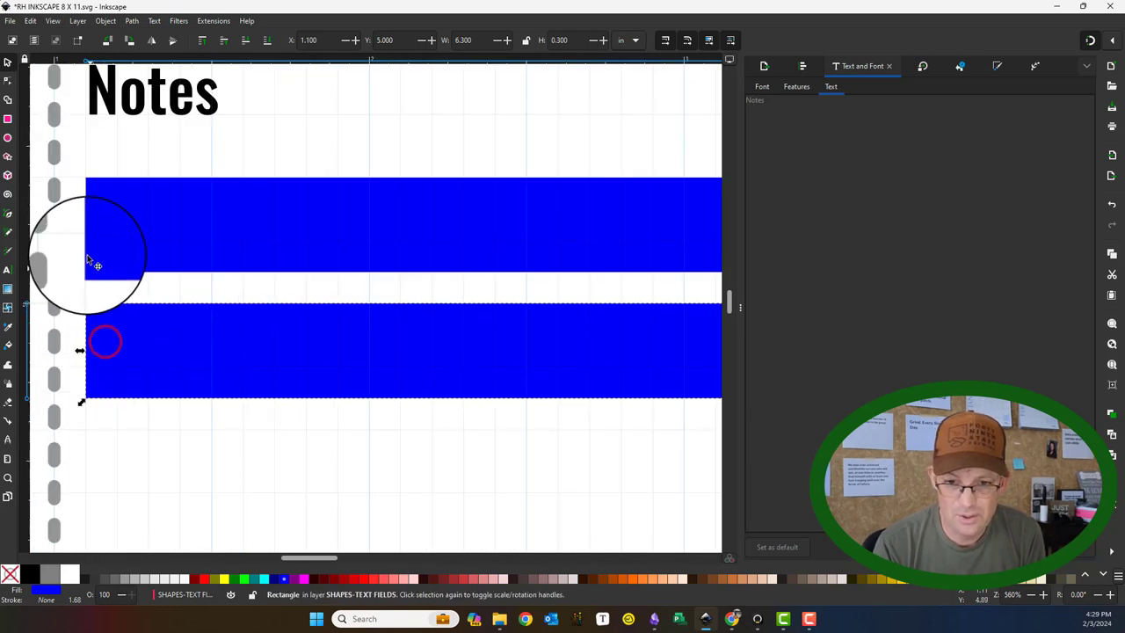
left_click(187, 229, "shift")
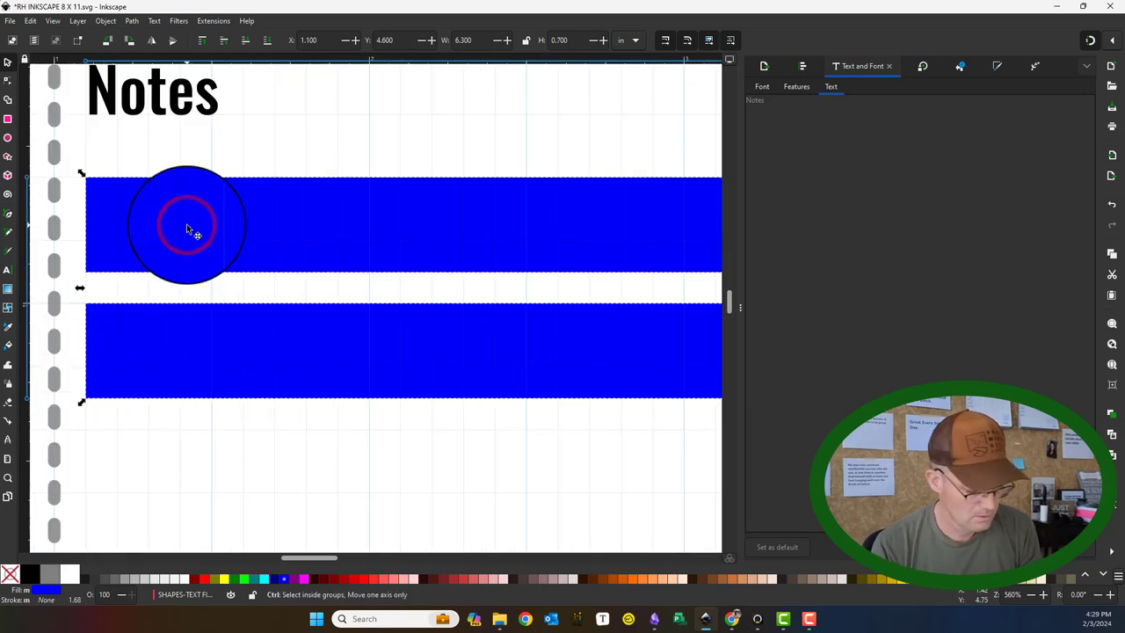
key("ctrl+d")
left_click_drag(107, 191, 111, 470)
- Position the copied bars to complete a stack of eight Notes bars
scroll(227, 344, "down", 3)
left_click_drag(100, 251, 126, 451)
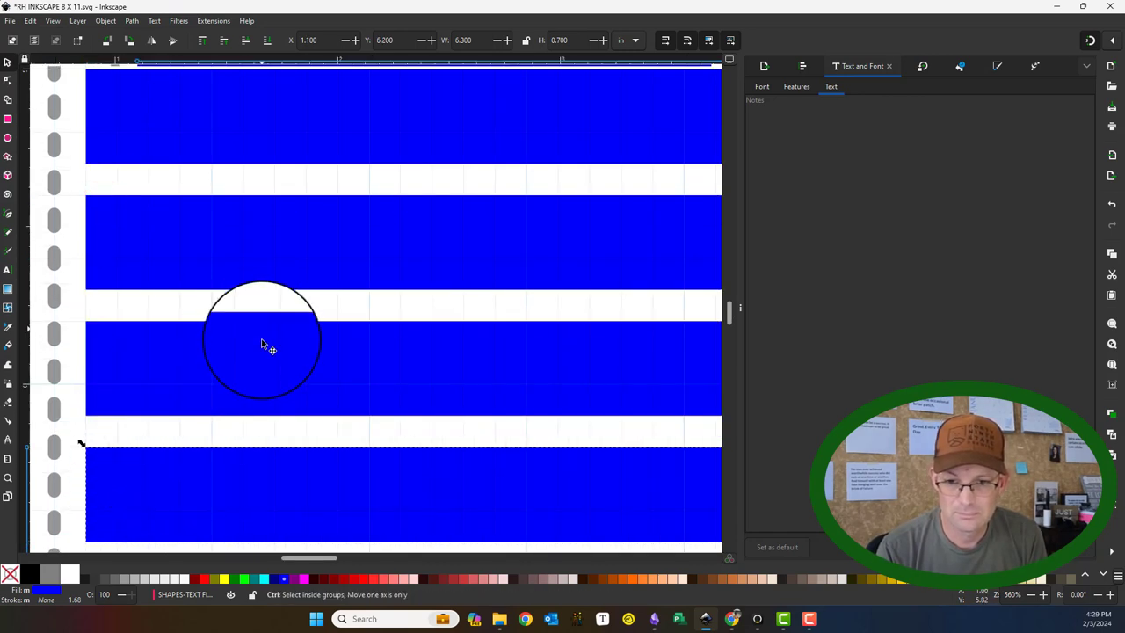
scroll(264, 347, "down", 2, "ctrl")
scroll(261, 345, "down", 3)
scroll(214, 372, "down", 2)
scroll(114, 290, "up", 2)
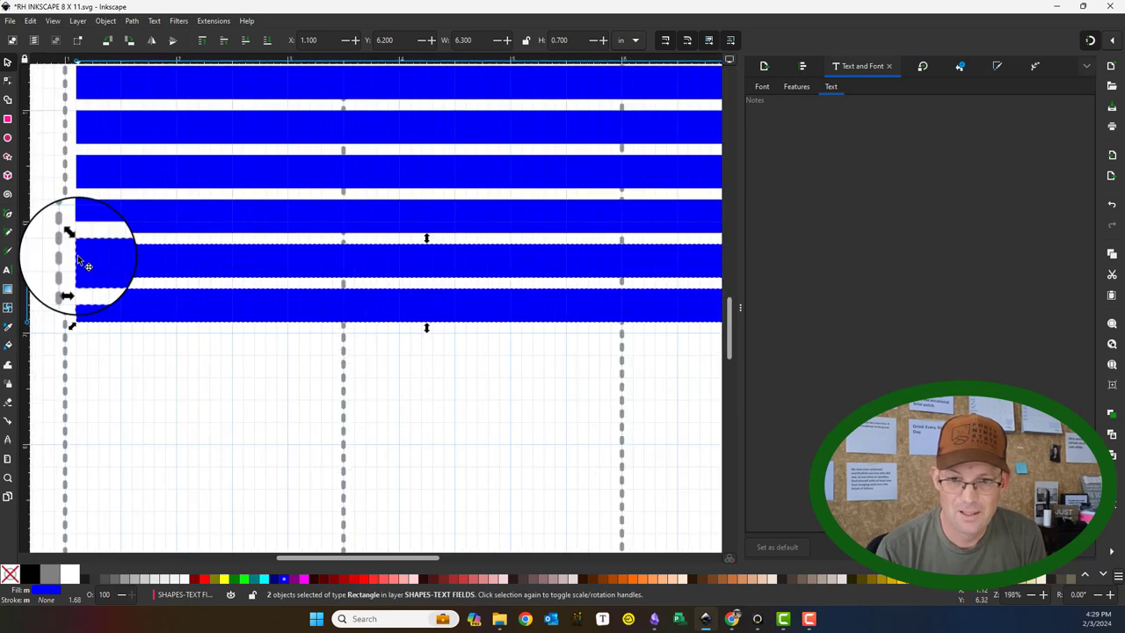
left_click_drag(84, 254, 83, 343)
scroll(89, 362, "up", 1)
scroll(88, 351, "down", 3)
scroll(109, 440, "up", 1)
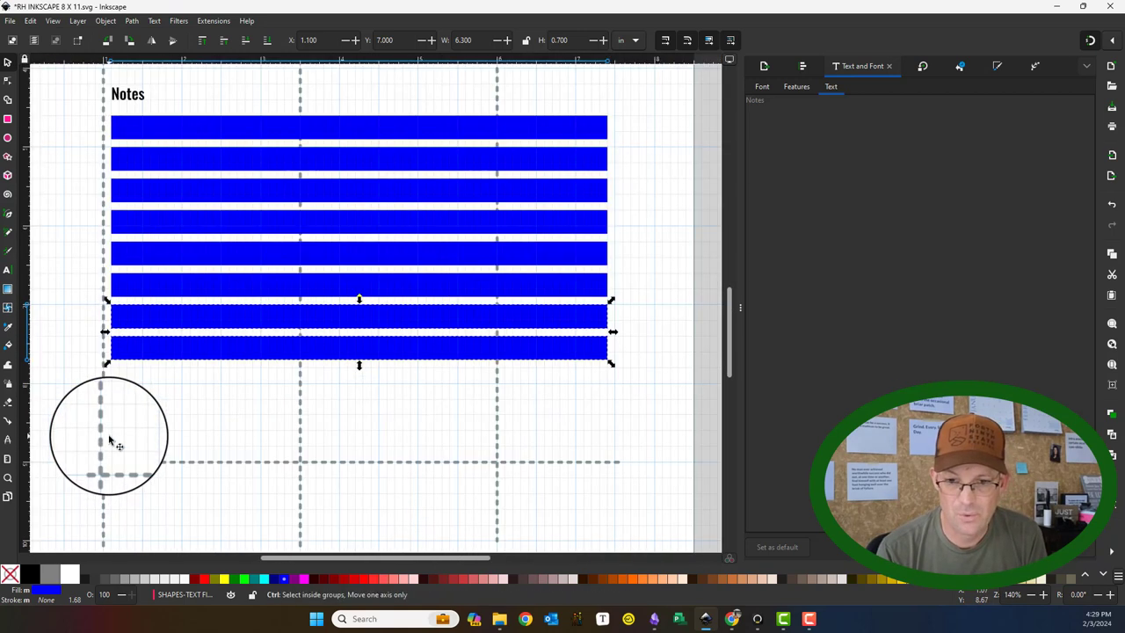
- Move the dashed horizontal layout line up just beneath the bars
left_click(113, 461)
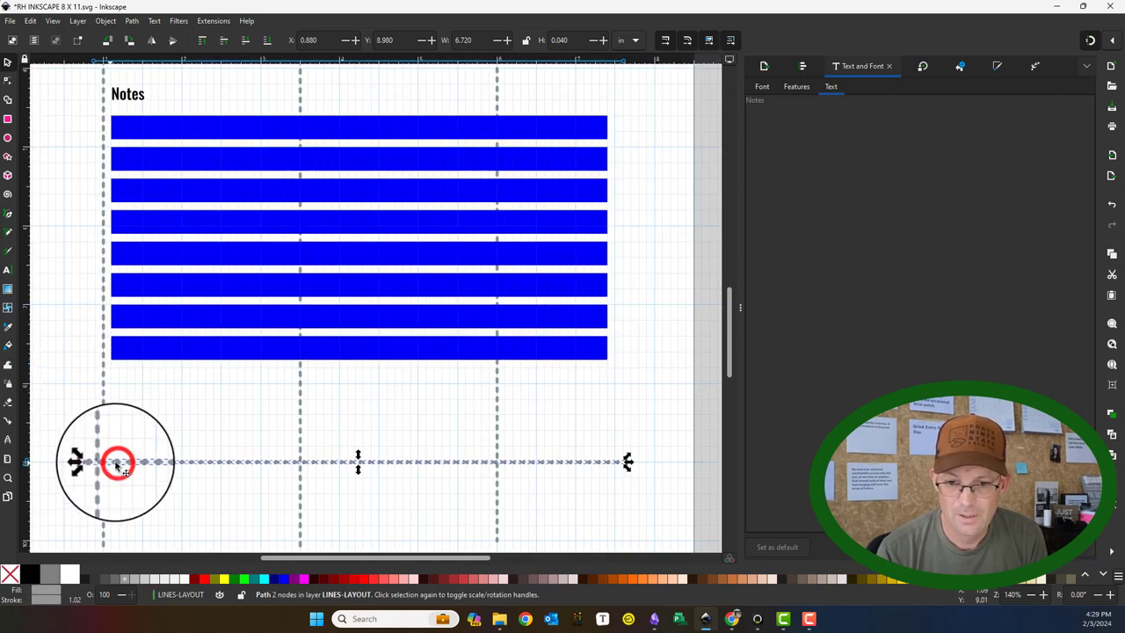
left_click_drag(127, 467, 123, 369)
scroll(123, 370, "up", 2)
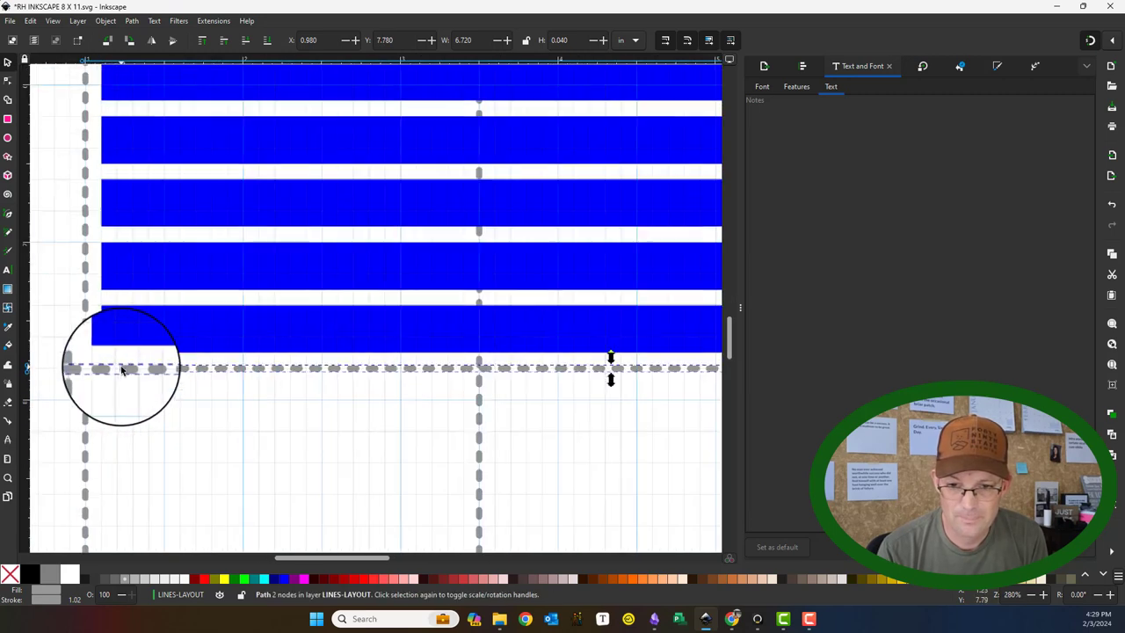
- Move a bar below the dashed line and resize it into a taller 6.3 × 0.8 in box
left_click(141, 325)
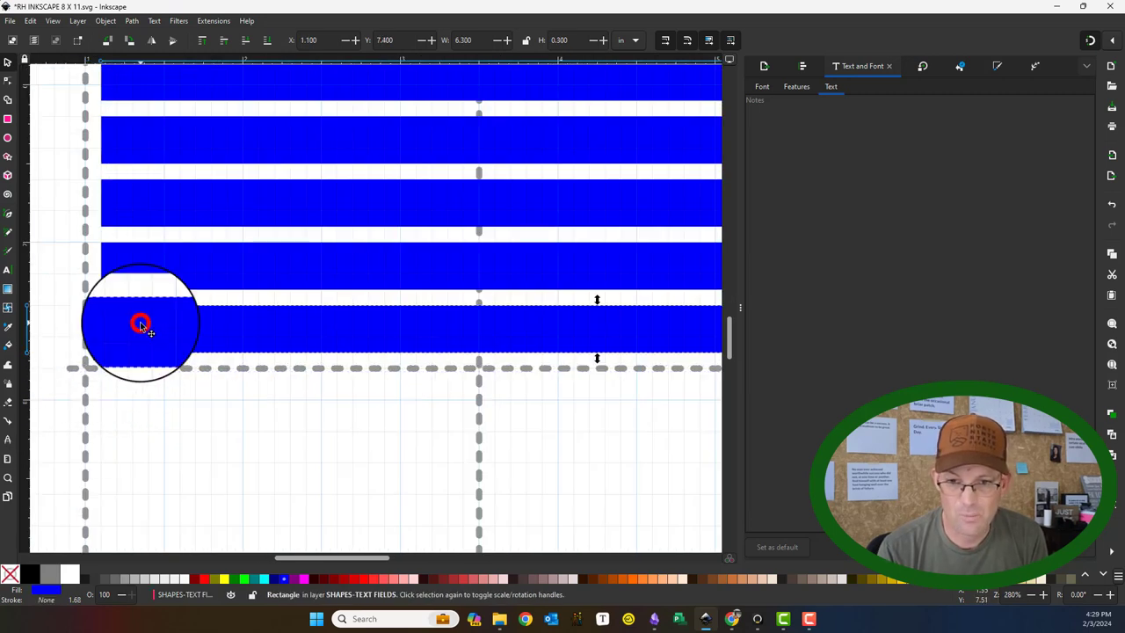
scroll(140, 327, "down", 3)
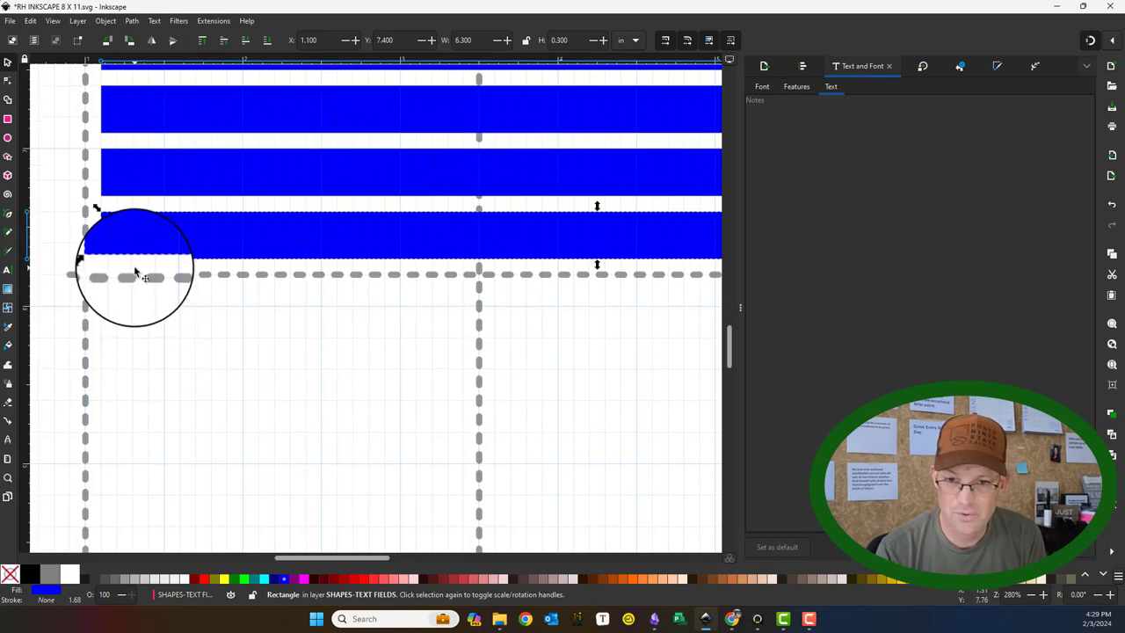
left_click_drag(121, 232, 102, 527)
scroll(172, 365, "down", 3, "ctrl")
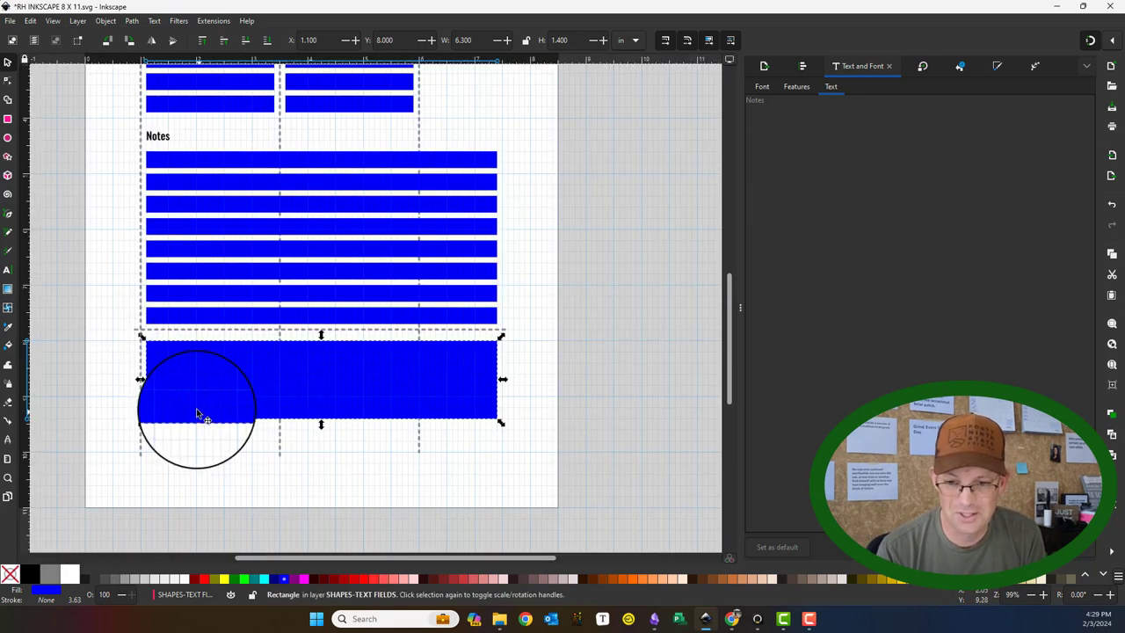
scroll(88, 373, "down", 2)
scroll(88, 373, "right", 2)
scroll(78, 366, "up", 1)
left_click_drag(79, 363, 81, 334)
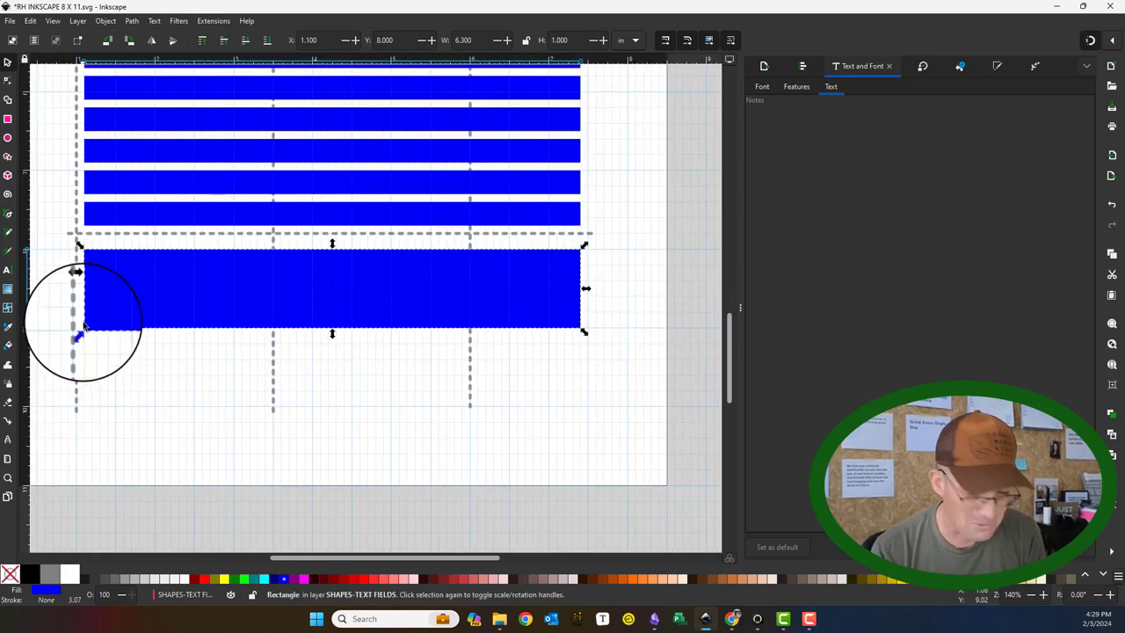
- Duplicate the tall box and place the copy directly beneath it
key("ctrl+d")
left_click_drag(84, 250, 77, 313)
key("Delete")
left_click(139, 288)
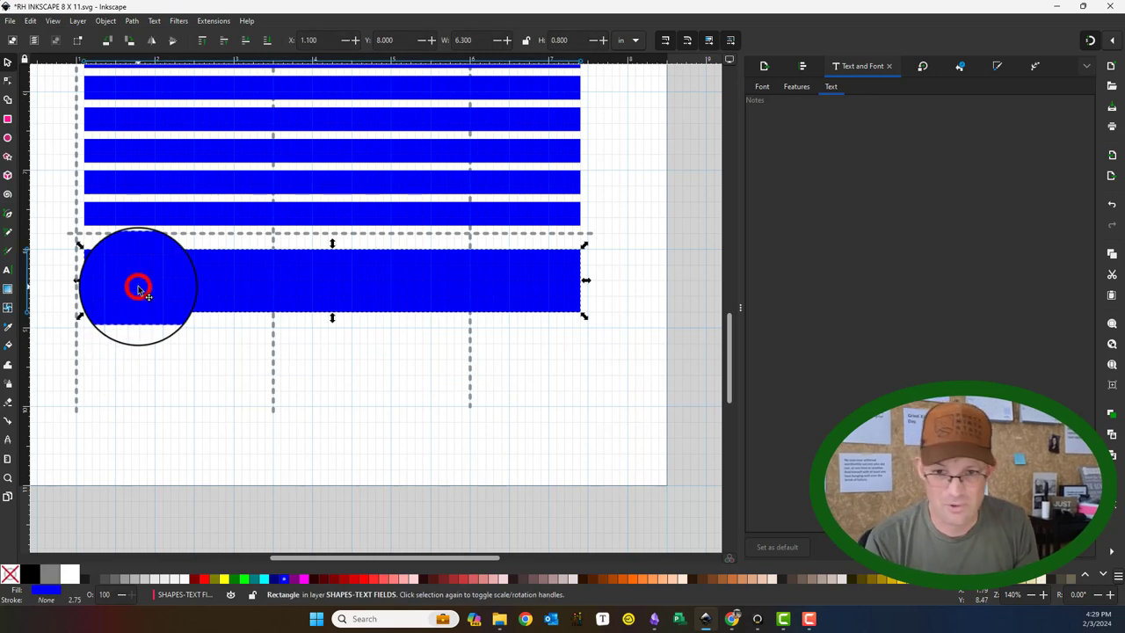
left_click_drag(90, 257, 97, 346)
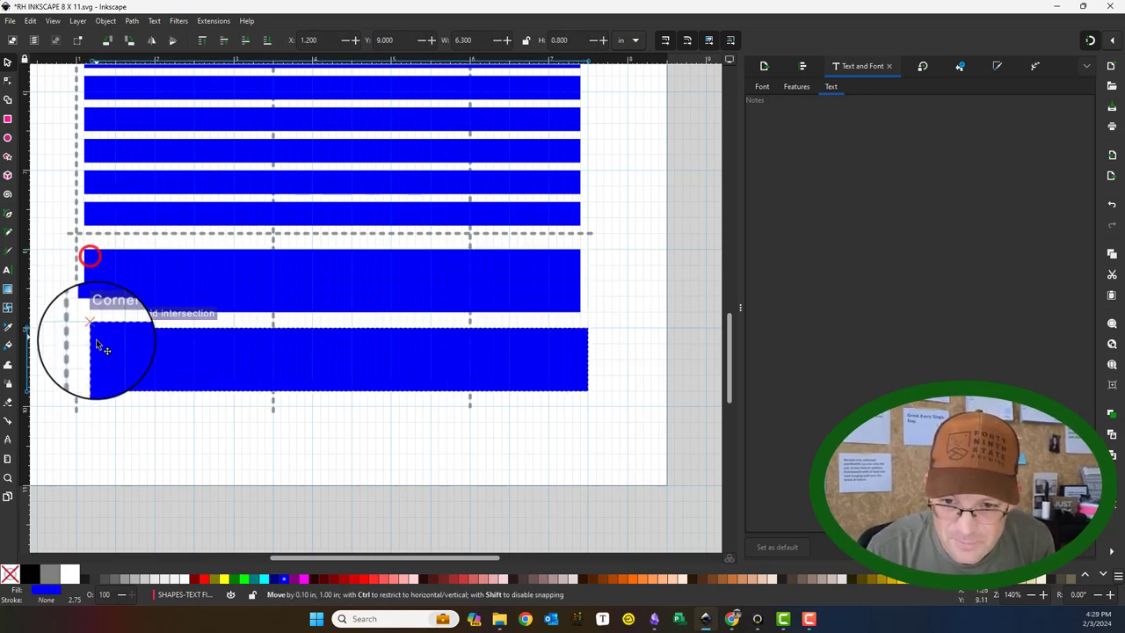
left_click(654, 380)
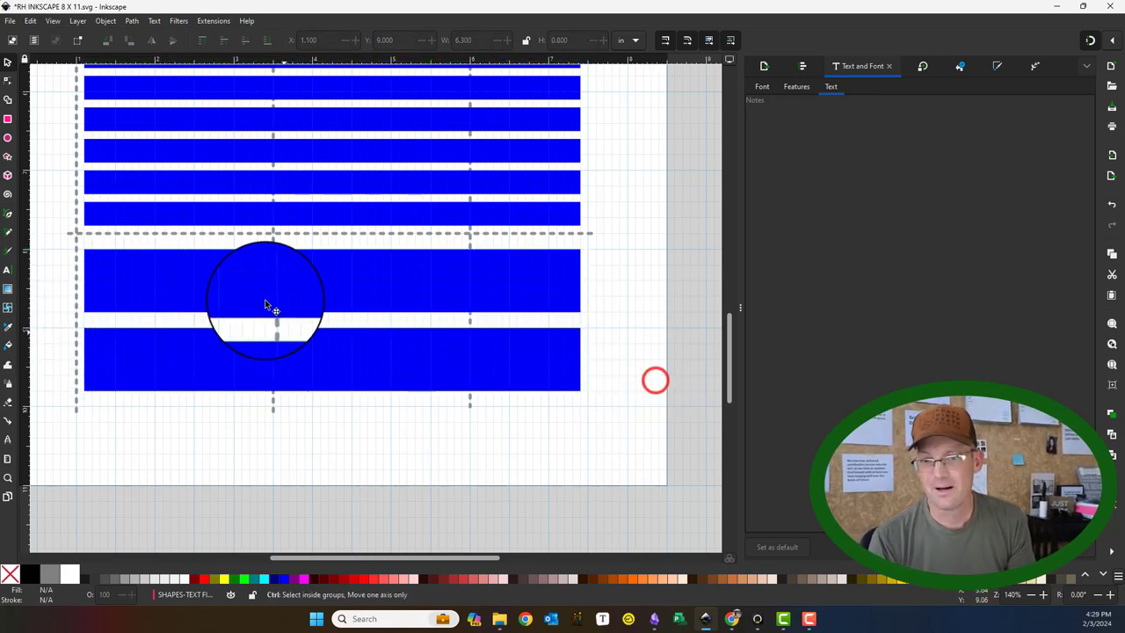
- Indent the top Notes bar by pulling its left edge slightly to the right
scroll(150, 232, "up", 2)
scroll(149, 246, "down", 3)
scroll(164, 326, "up", 2)
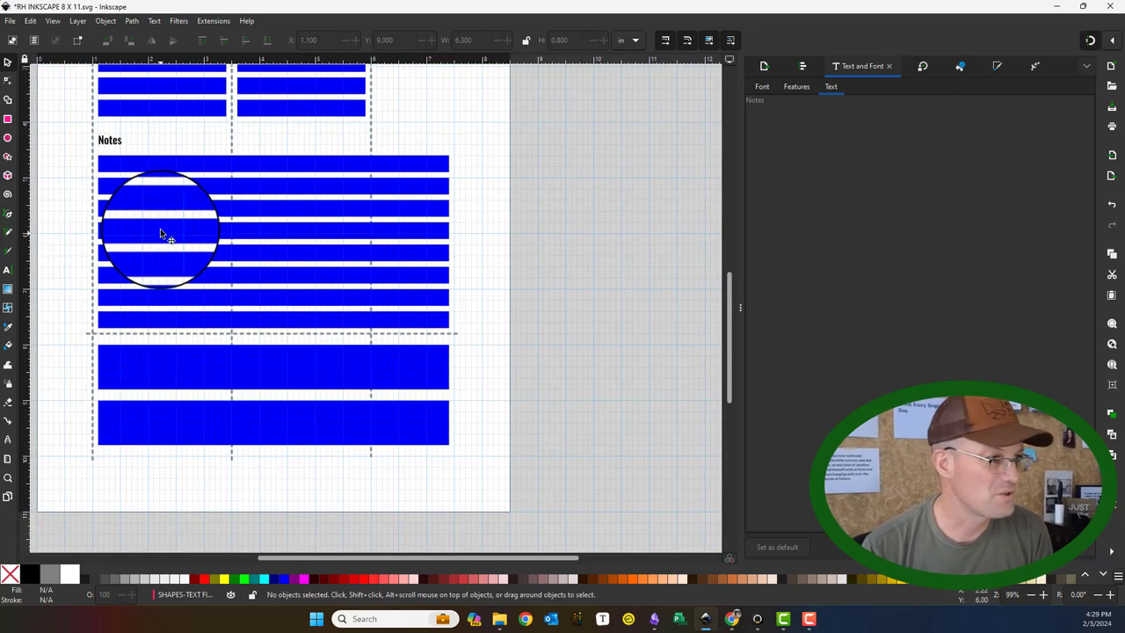
scroll(163, 234, "up", 1)
scroll(161, 233, "up", 1)
left_click(101, 179)
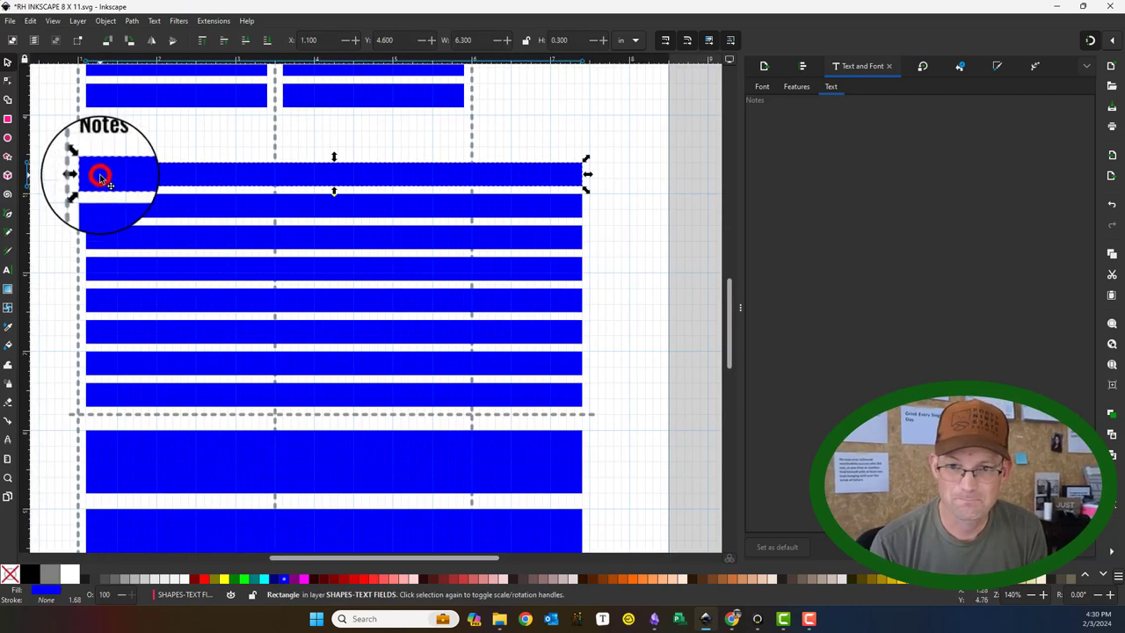
left_click_drag(88, 182, 93, 205)
- Select the remaining Notes bars and indent their left edges to match the top bar
left_click(97, 218)
left_click(99, 236)
left_click(98, 273, "shift")
left_click(100, 303, "shift")
left_click(102, 333, "shift")
left_click(102, 361, "shift")
left_click(104, 391, "shift")
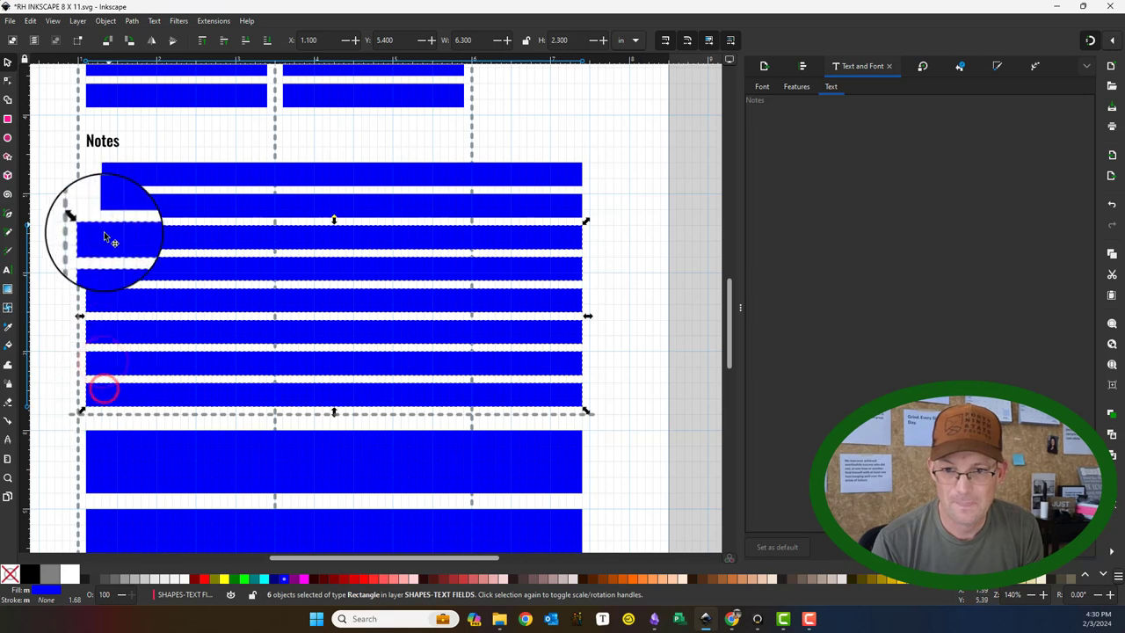
left_click_drag(79, 316, 100, 320)
scroll(98, 173, "up", 1)
scroll(98, 172, "up", 3)
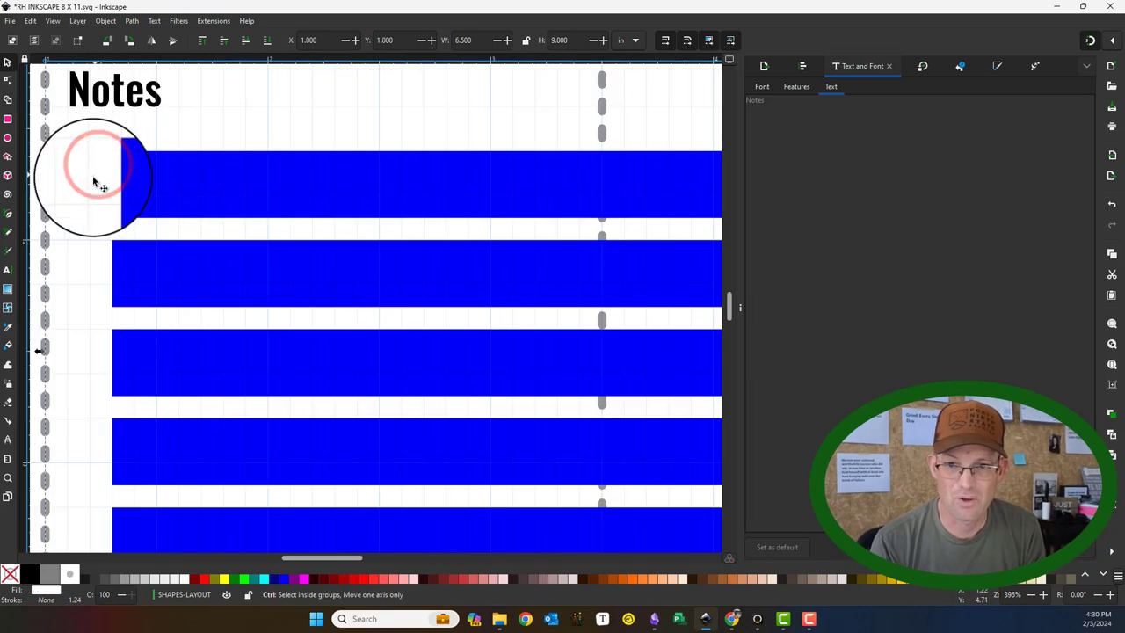
- Draw a small bullet circle left of the first Notes bar and fill it dark green (125a12ff)
left_click(8, 137)
left_click_drag(208, 232, 236, 265)
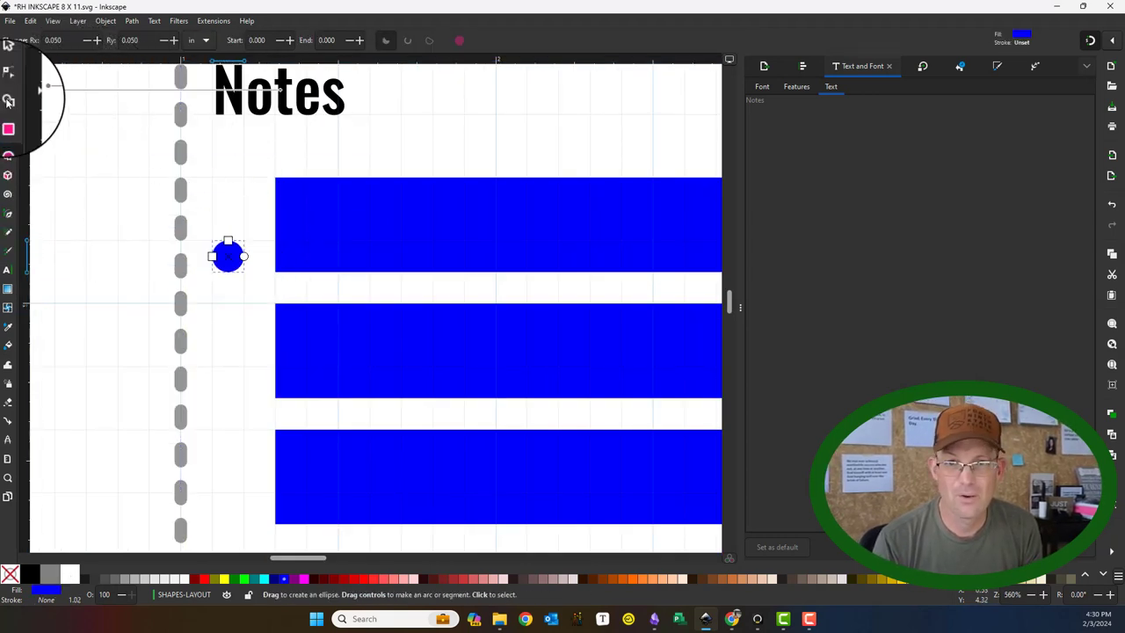
left_click(8, 61)
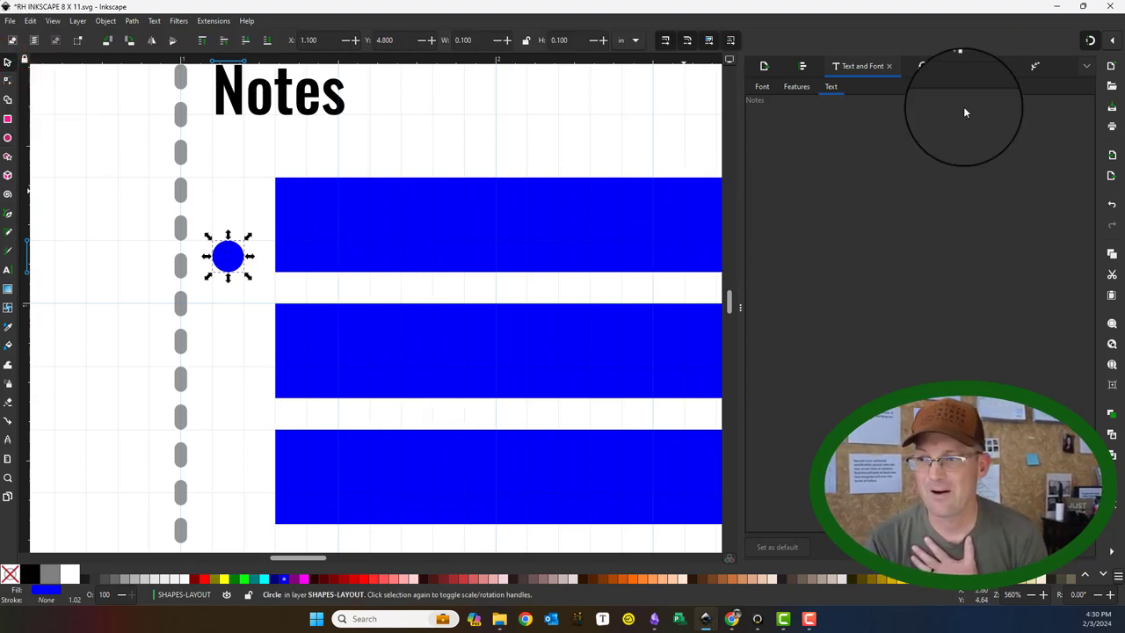
left_click(996, 65)
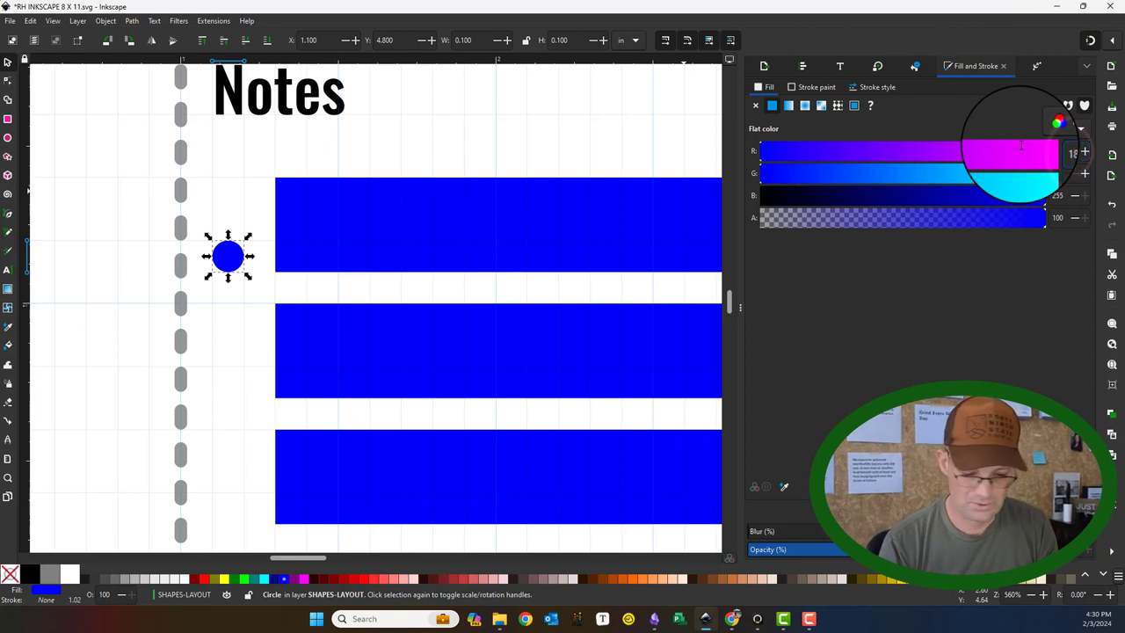
key("ctrl+shift+v")
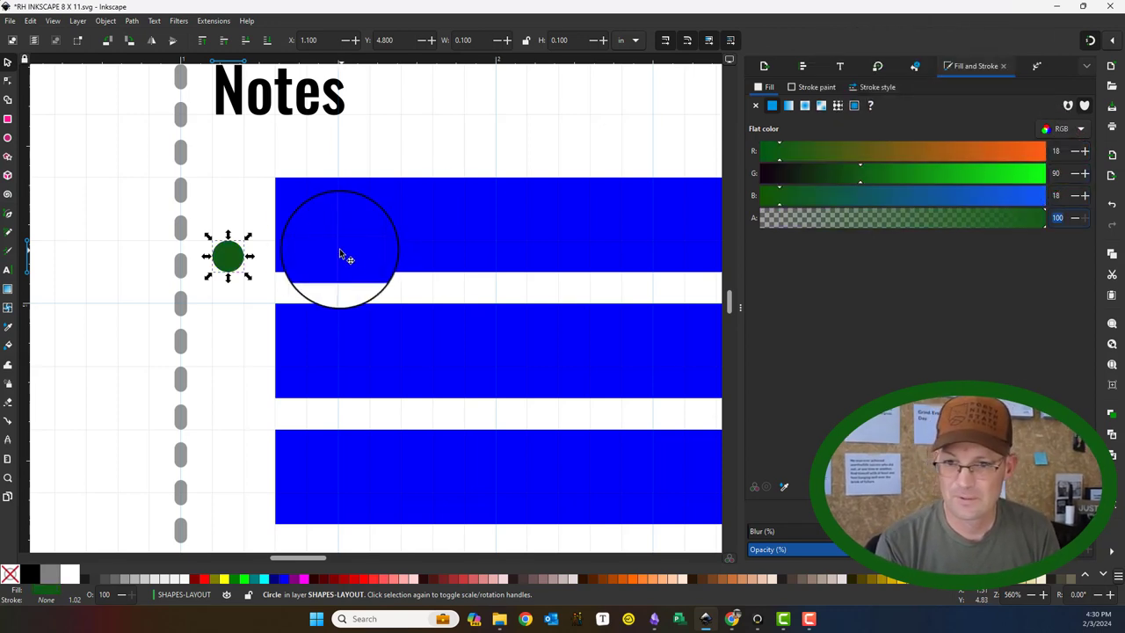
- Duplicate the green bullet down beside the second Notes line and select both bullets
left_click(251, 244)
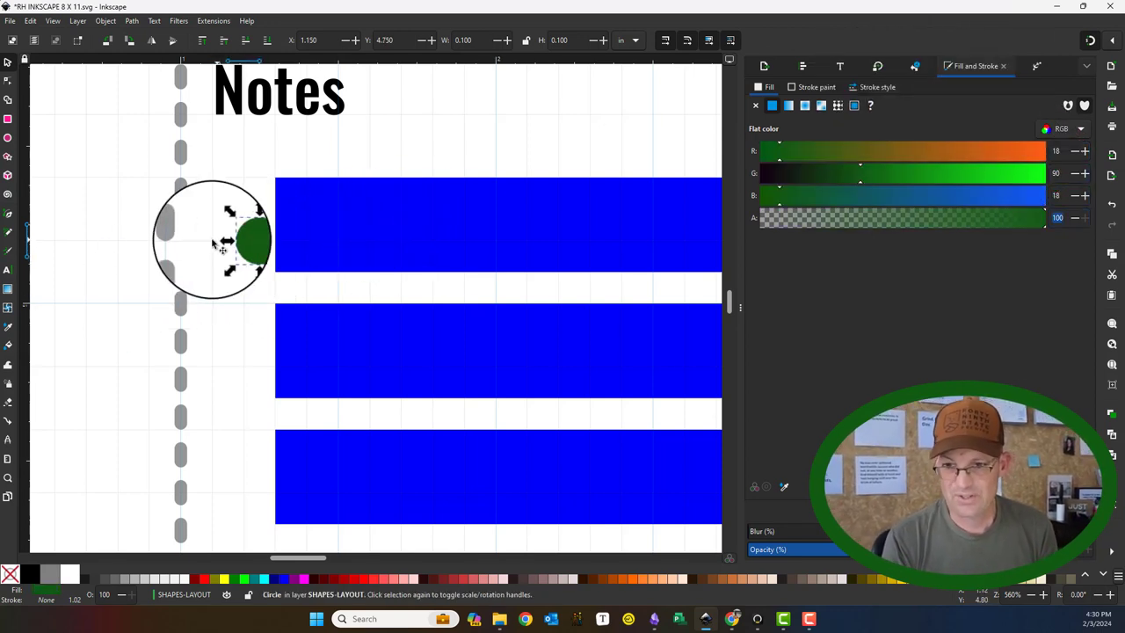
left_click_drag(226, 243, 234, 367)
left_click(240, 368, "shift")
scroll(241, 240, "down", 3, "ctrl")
scroll(181, 301, "down", 2)
scroll(171, 292, "right", 2)
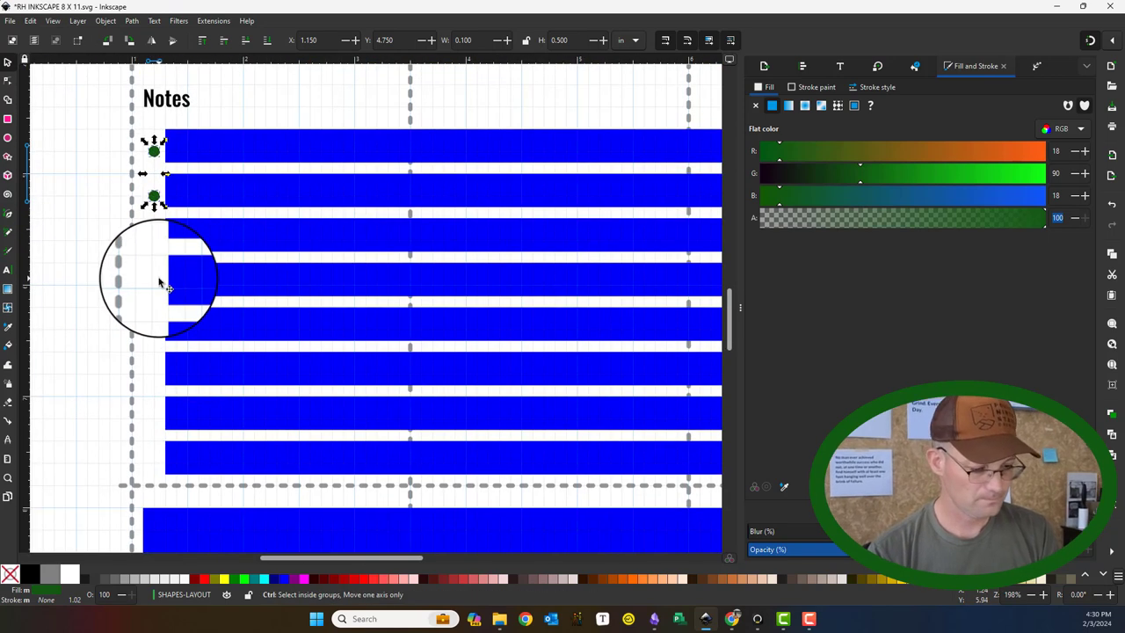
- Stamp copies of the bullet pair down beside each remaining Notes line, then deselect
left_click_drag(155, 160, 161, 246)
scroll(158, 248, "up", 2, "ctrl")
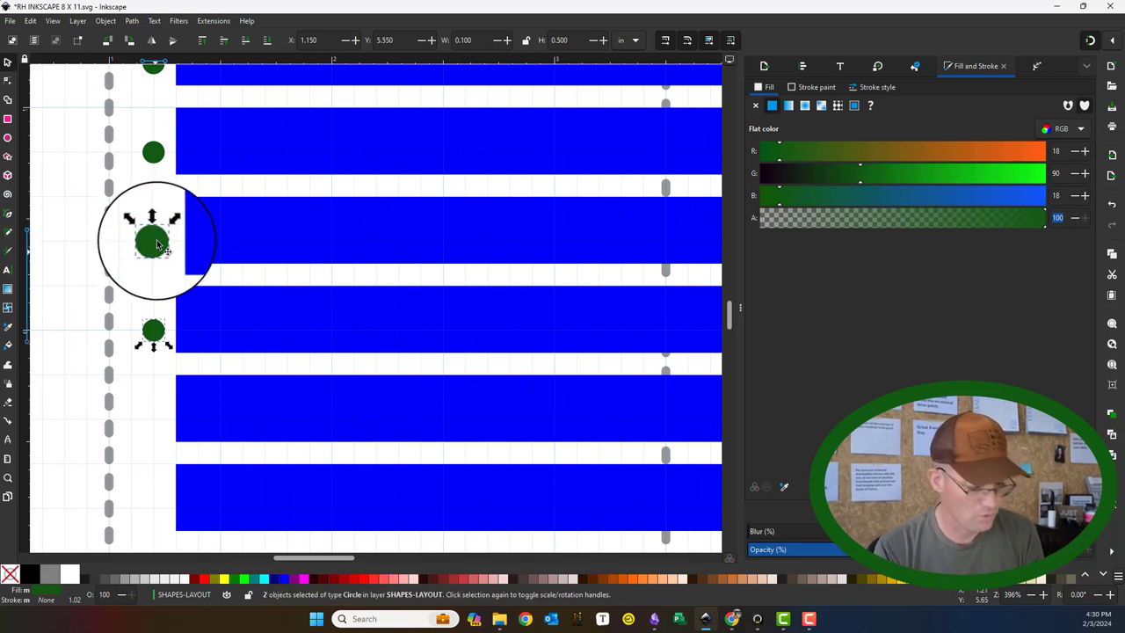
left_click_drag(156, 239, 155, 431)
scroll(176, 369, "down", 5)
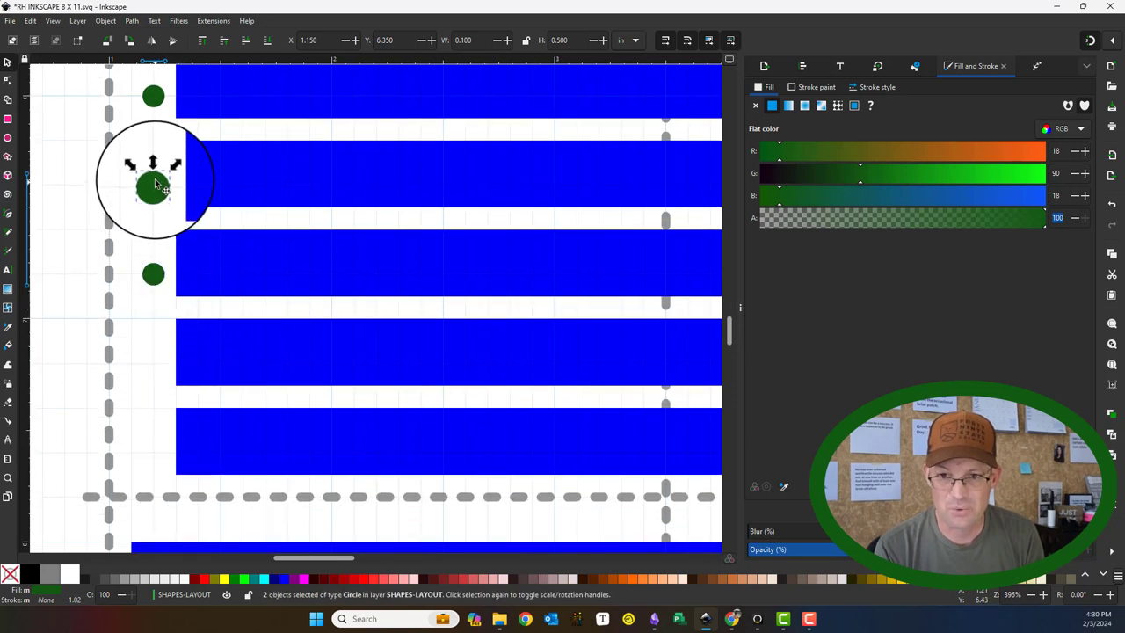
left_click_drag(154, 313, 153, 363)
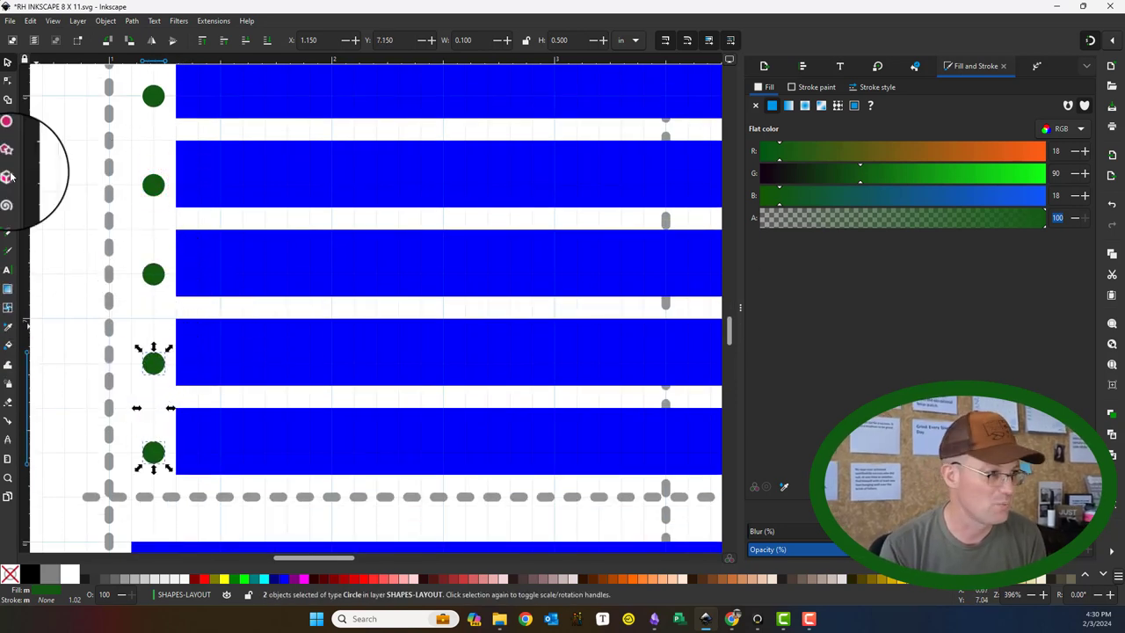
left_click(67, 326)
- Fill the eight Notes boxes and the two lower large boxes light gray
scroll(67, 326, "down", 4)
left_click(184, 362)
left_click(184, 340, "shift")
left_click(183, 318, "shift")
left_click(182, 296, "shift")
left_click(182, 274, "shift")
left_click(182, 252, "shift")
left_click(182, 231, "shift")
left_click(183, 207, "shift")
left_click(193, 418, "shift")
left_click(193, 462, "shift")
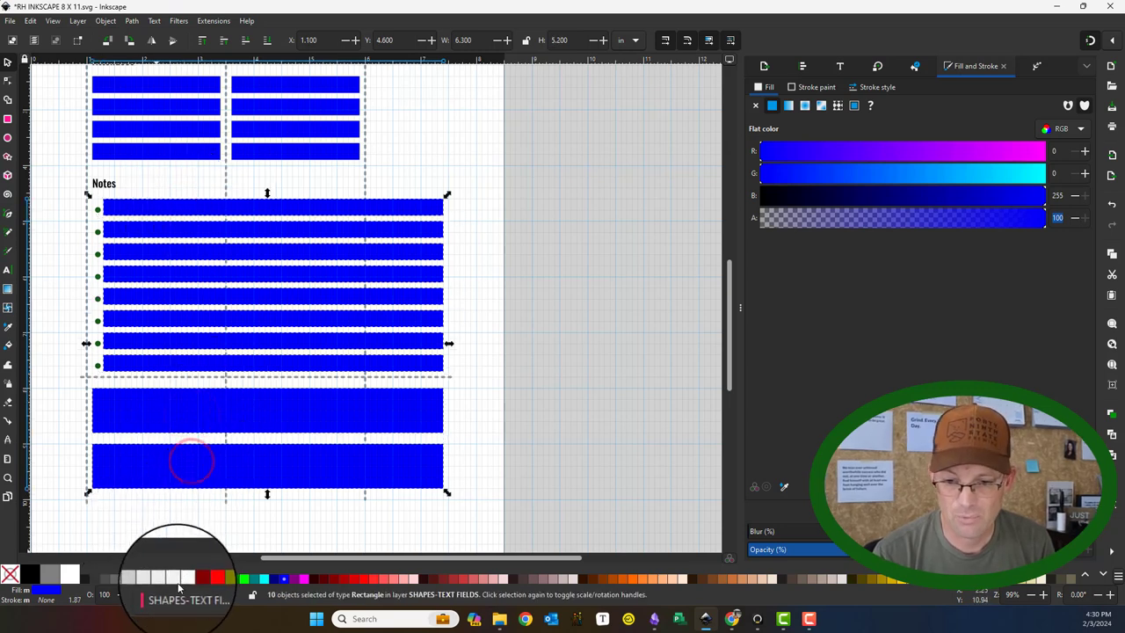
left_click(176, 580)
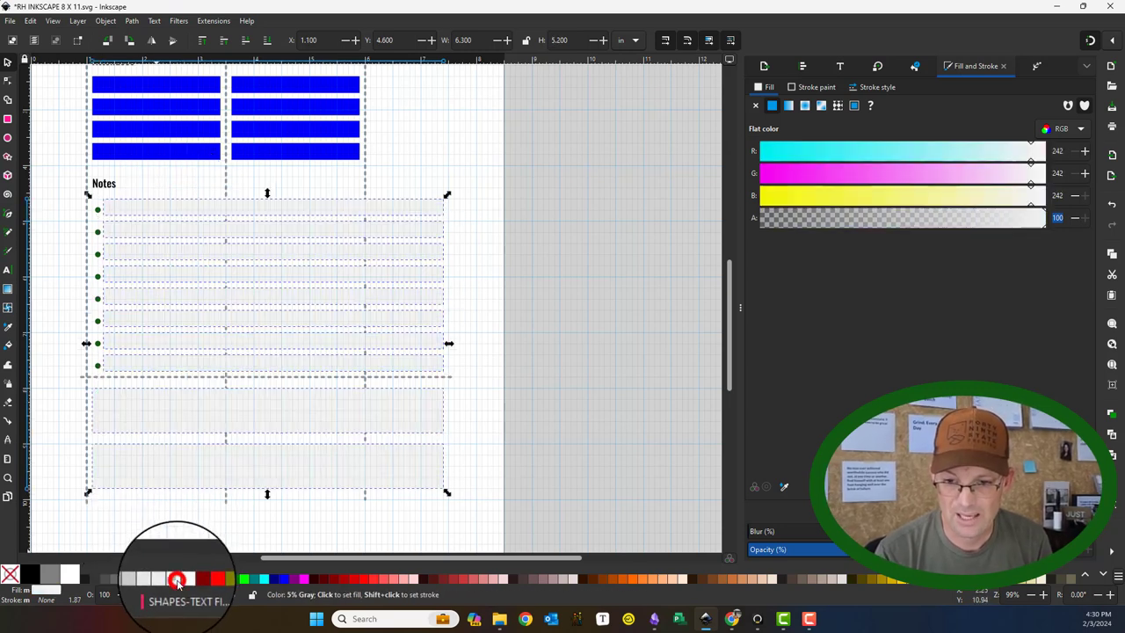
left_click(56, 430)
- Fill the Attendees bars light gray to match the Notes boxes
scroll(55, 430, "up", 3)
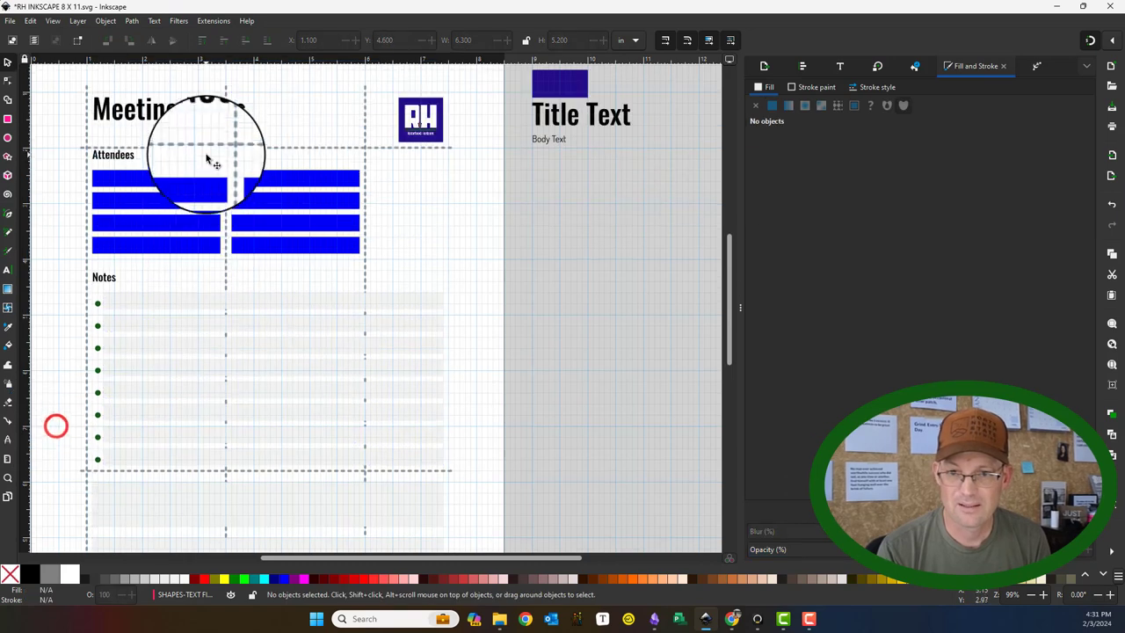
left_click(198, 204)
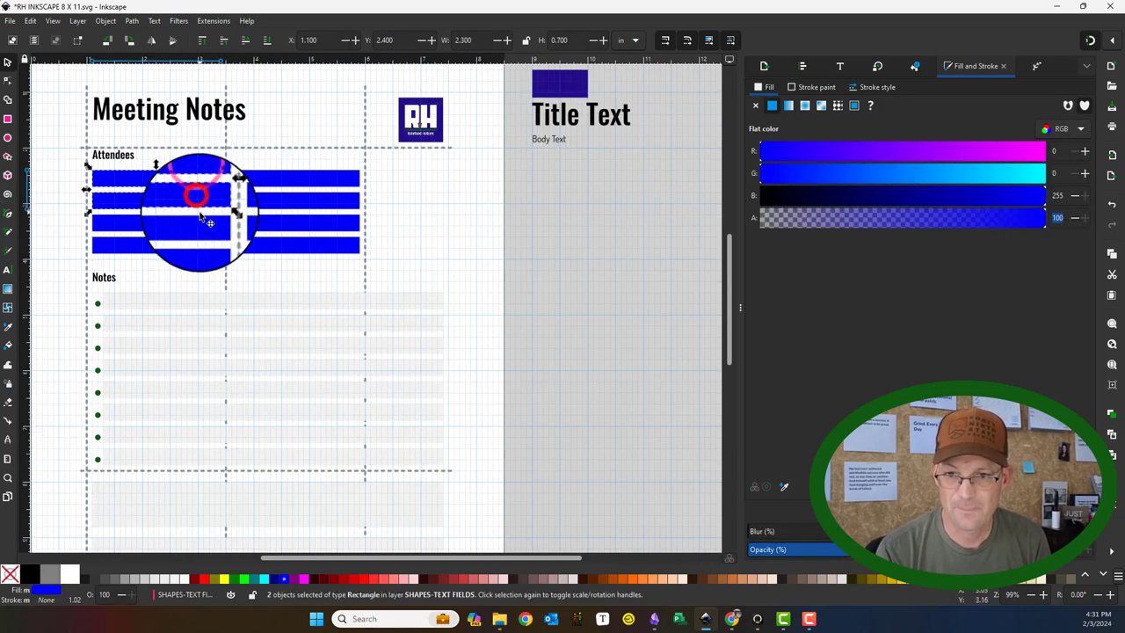
left_click(251, 224, "shift")
left_click(255, 202, "shift")
left_click(257, 175, "shift")
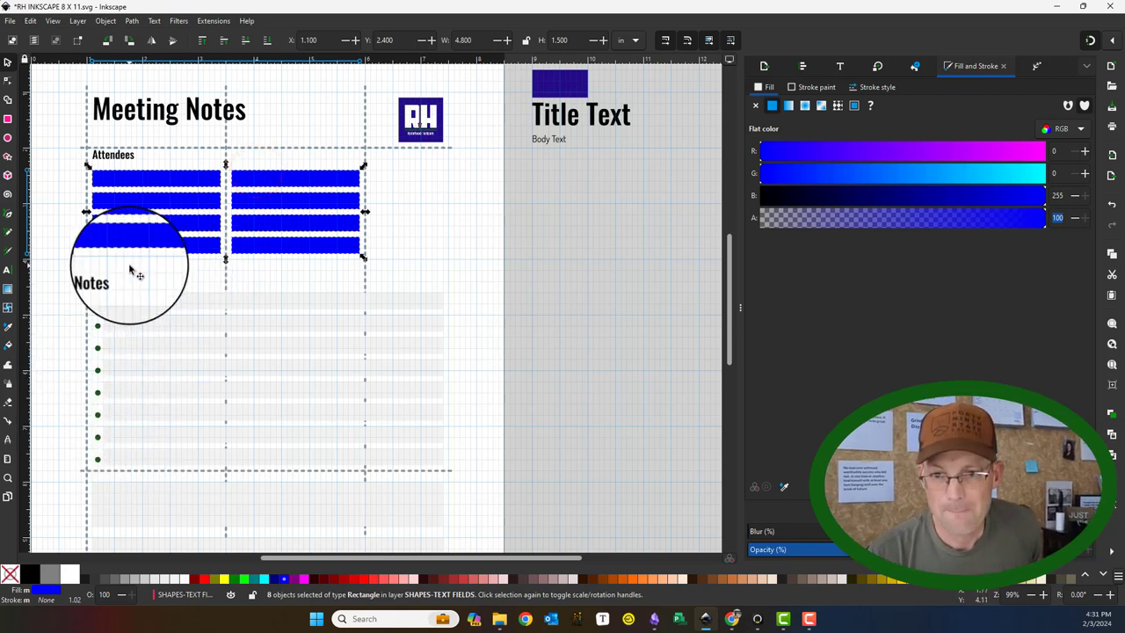
left_click(164, 579)
left_click(555, 344)
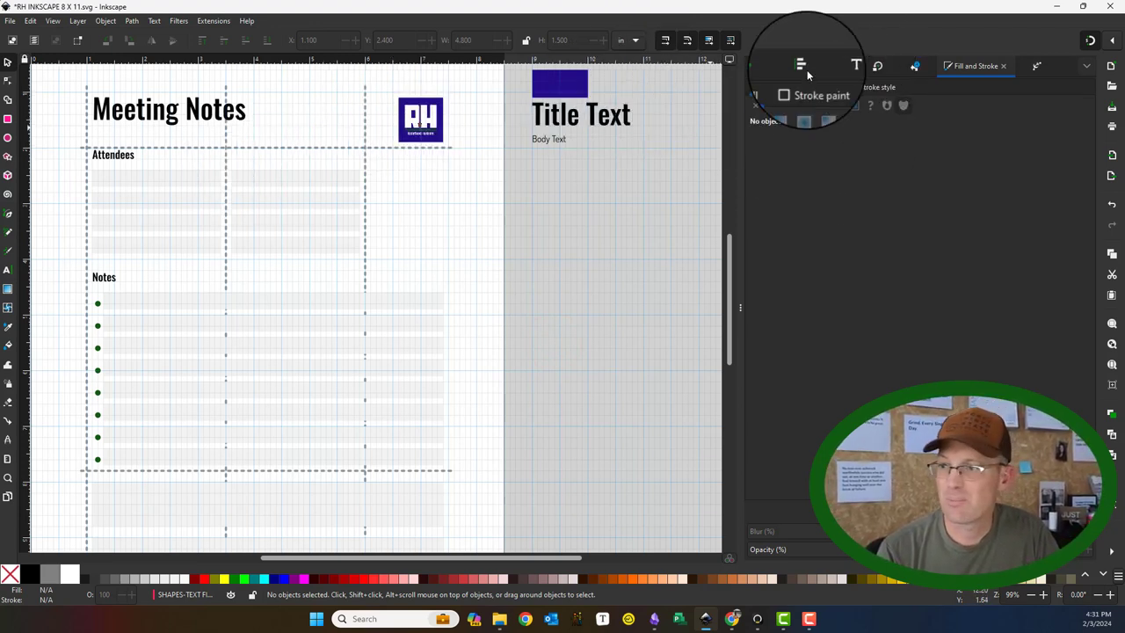
- Open Layers and Objects and collapse the SHAPES-TEXT FIELDS, LINES-LAYOUT and SHAPES-LAYOUT layers
left_click(77, 20)
left_click(78, 20)
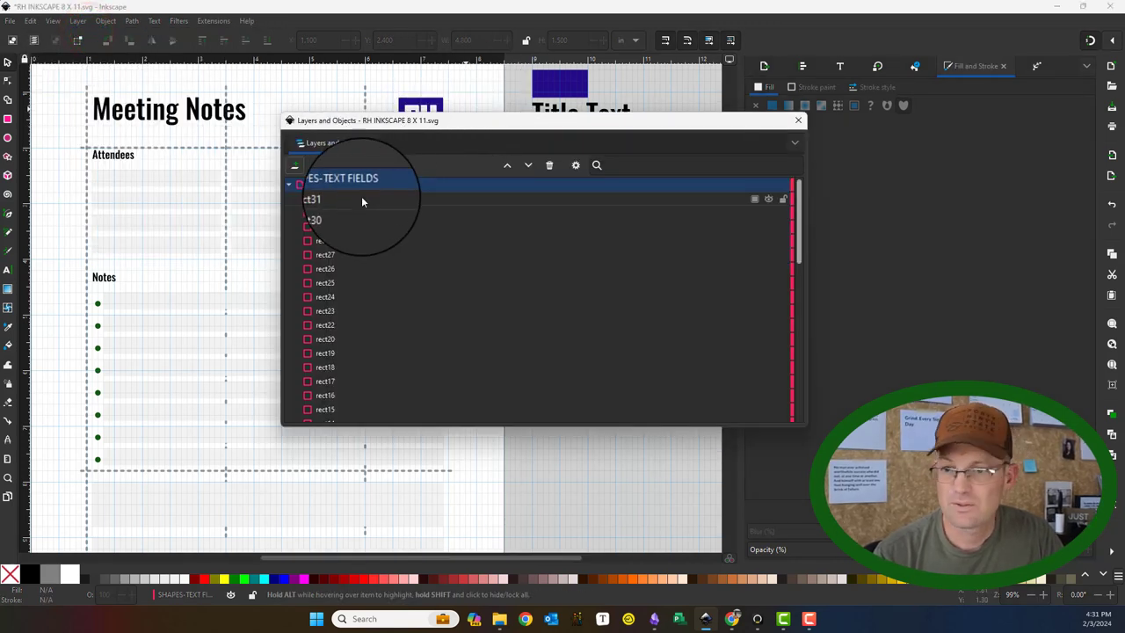
left_click(287, 186)
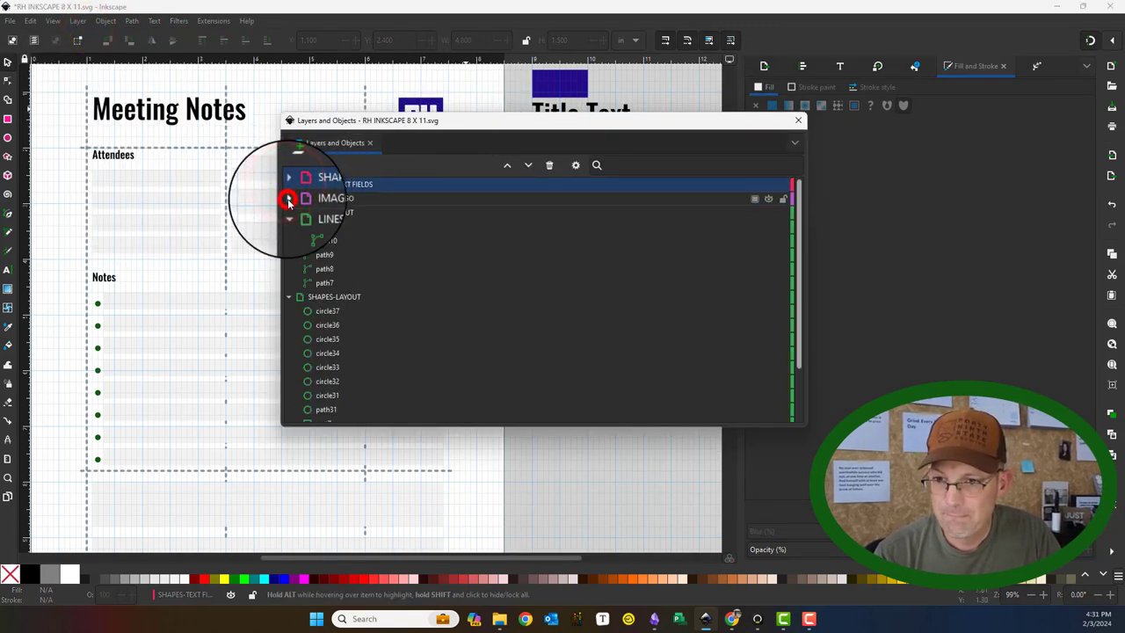
left_click(289, 213)
left_click(290, 228)
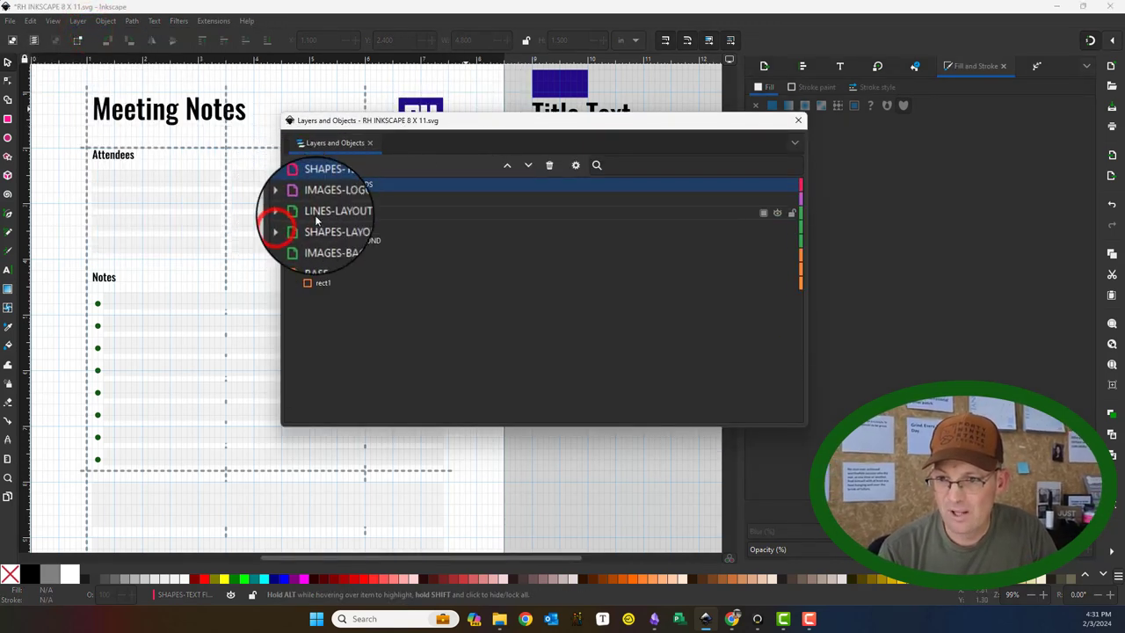
- Turn off visibility of the LINES-LAYOUT layer and close the Layers and Objects panel
left_click(764, 216)
left_click(849, 251)
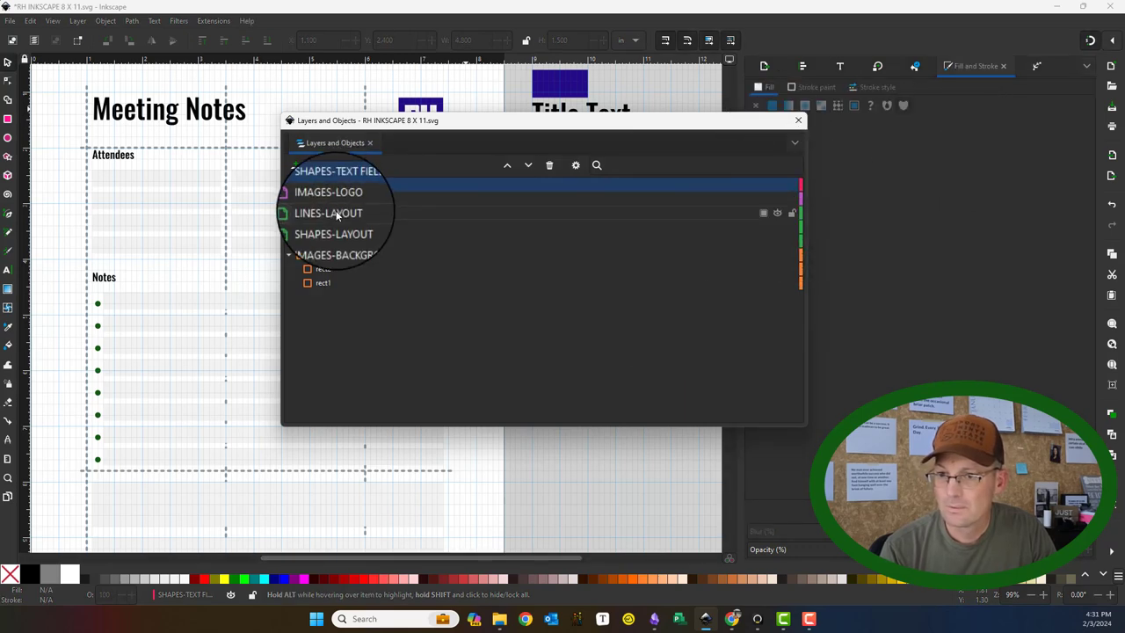
left_click(777, 213)
left_click(797, 119)
scroll(182, 121, "down", 3)
scroll(90, 80, "up", 4)
- Save the document, then save it as MEETING NOTES.svg
left_click(10, 21)
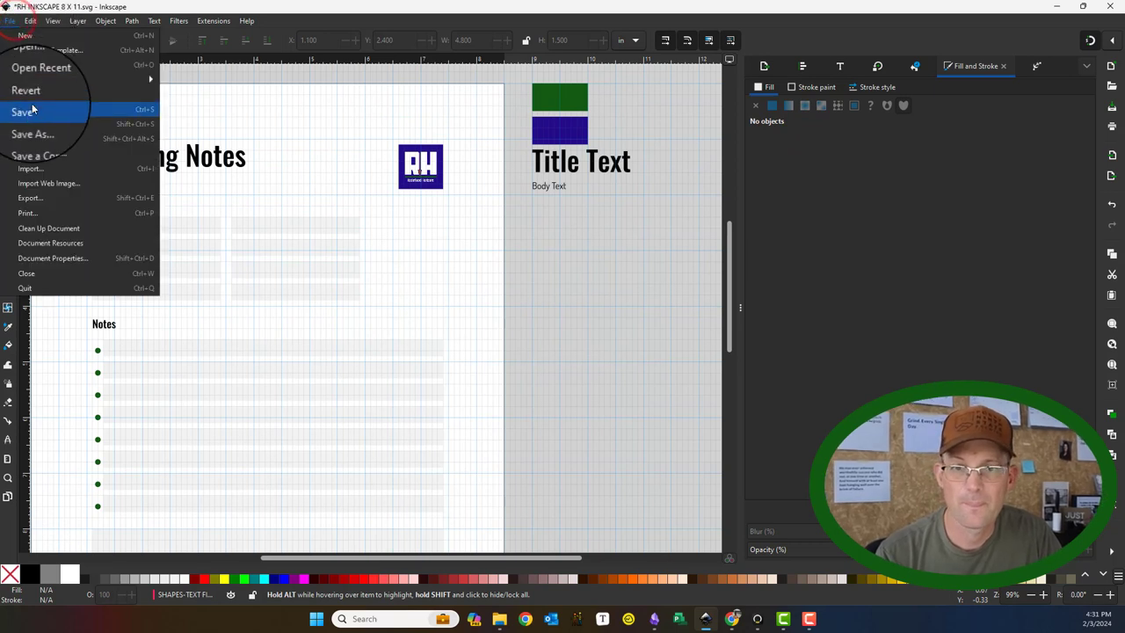
left_click(24, 112)
left_click(10, 21)
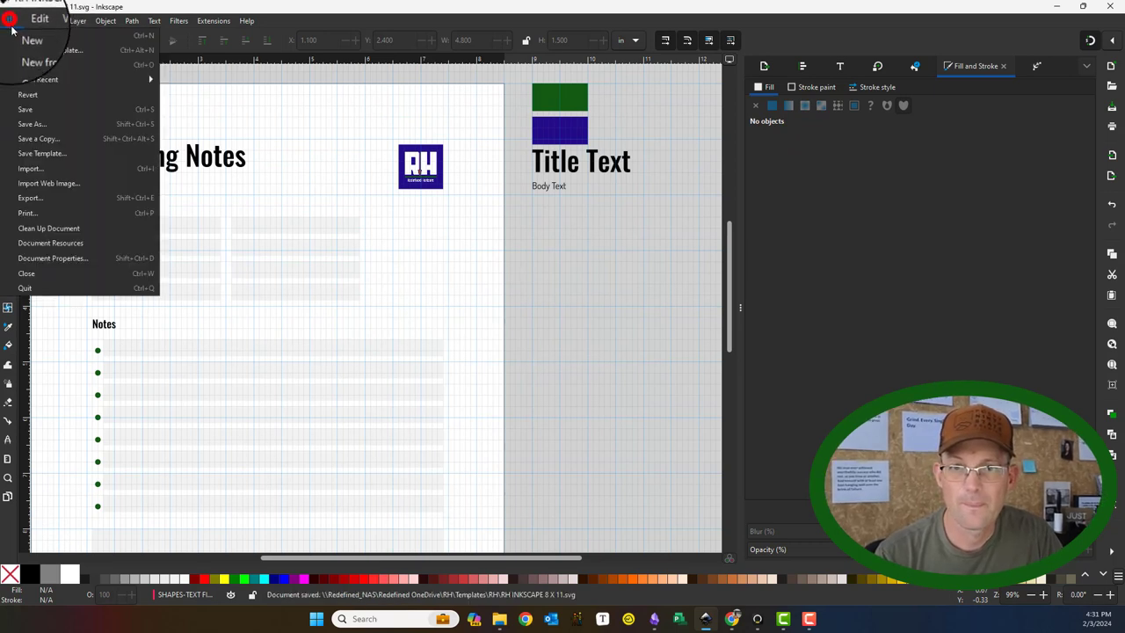
left_click(26, 130)
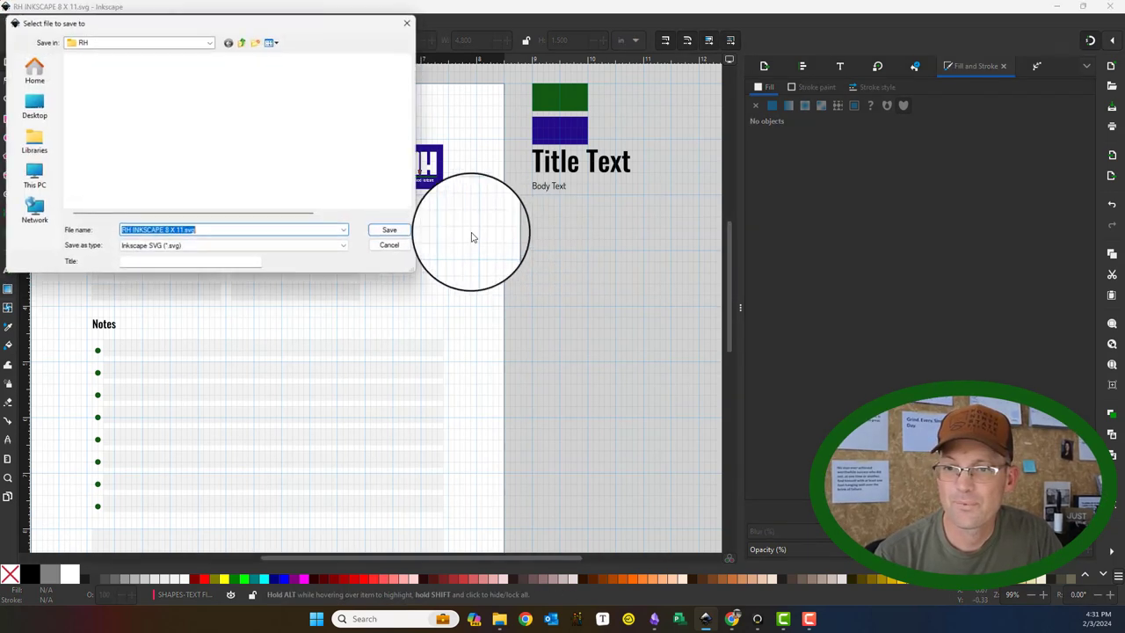
left_click_drag(182, 230, 99, 232)
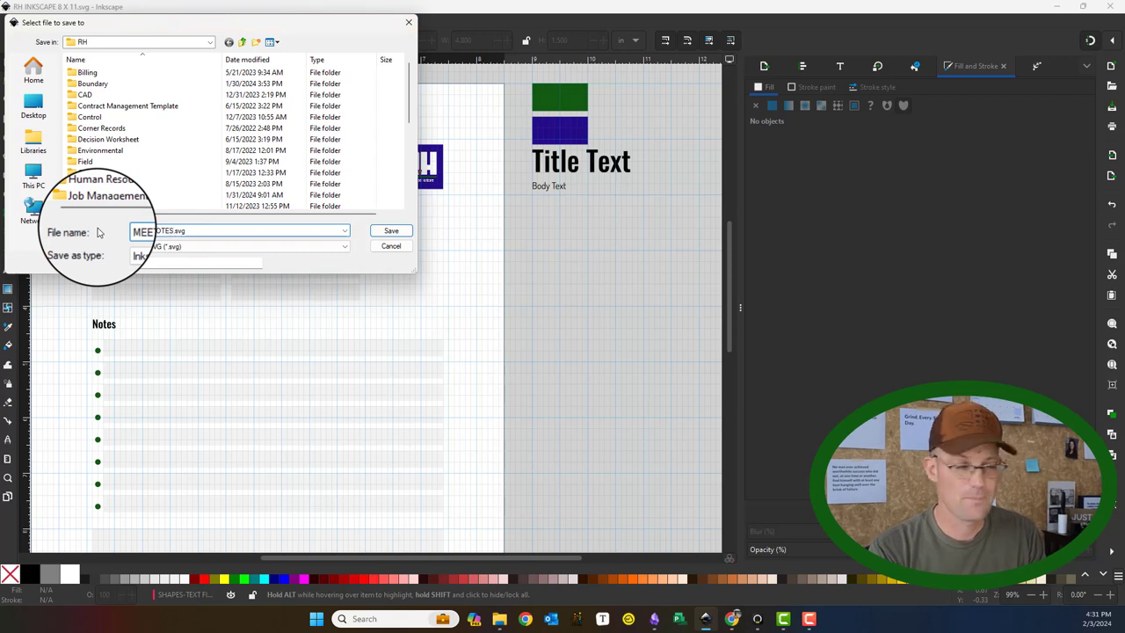
key("Return")
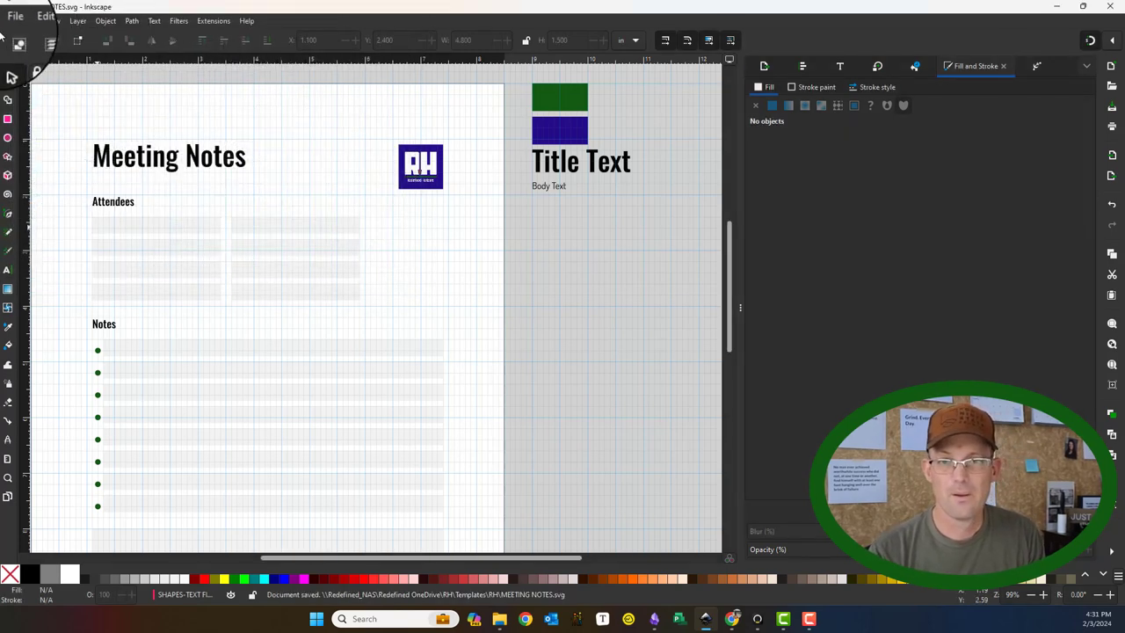
- Save a PDF copy of the form named MEETING NOTES.pdf
left_click(13, 22)
left_click(62, 124)
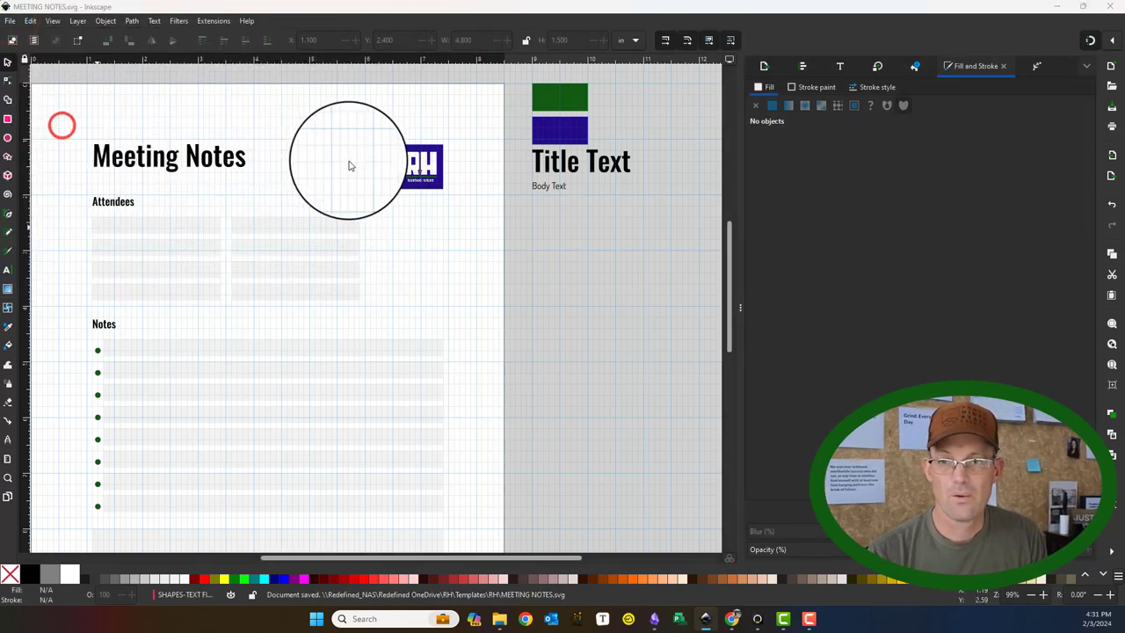
left_click(251, 245)
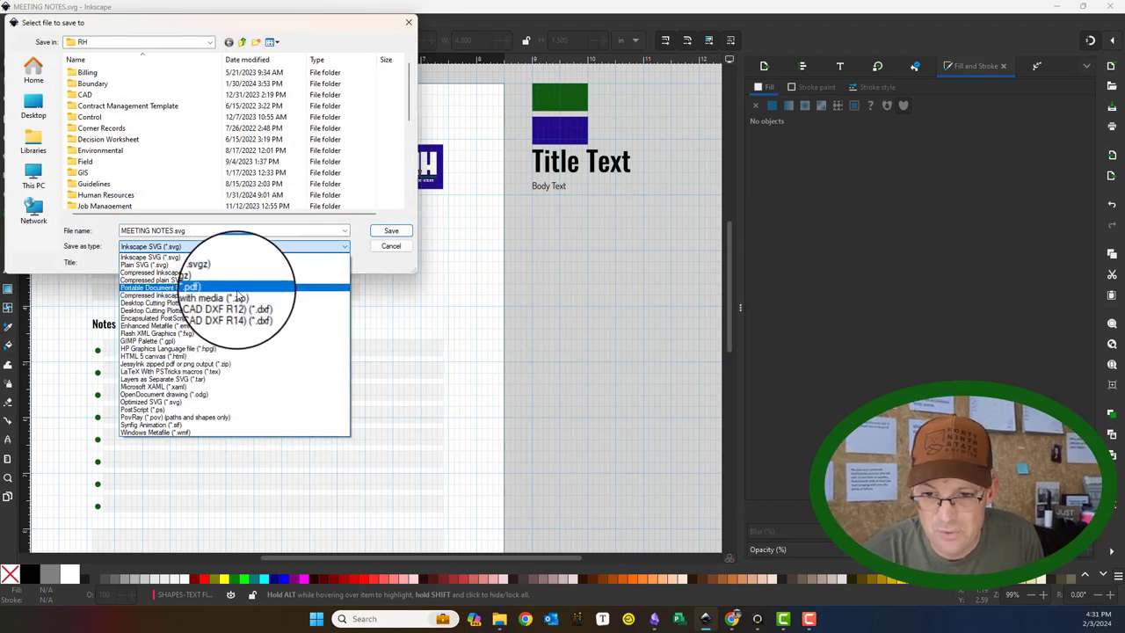
left_click(235, 289)
left_click(392, 228)
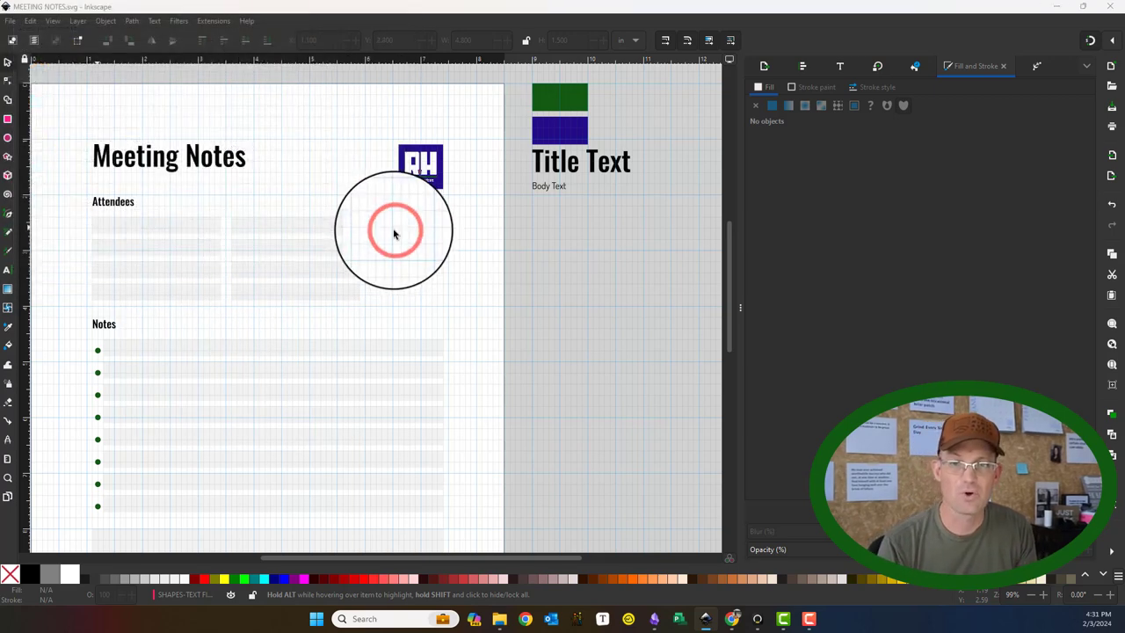